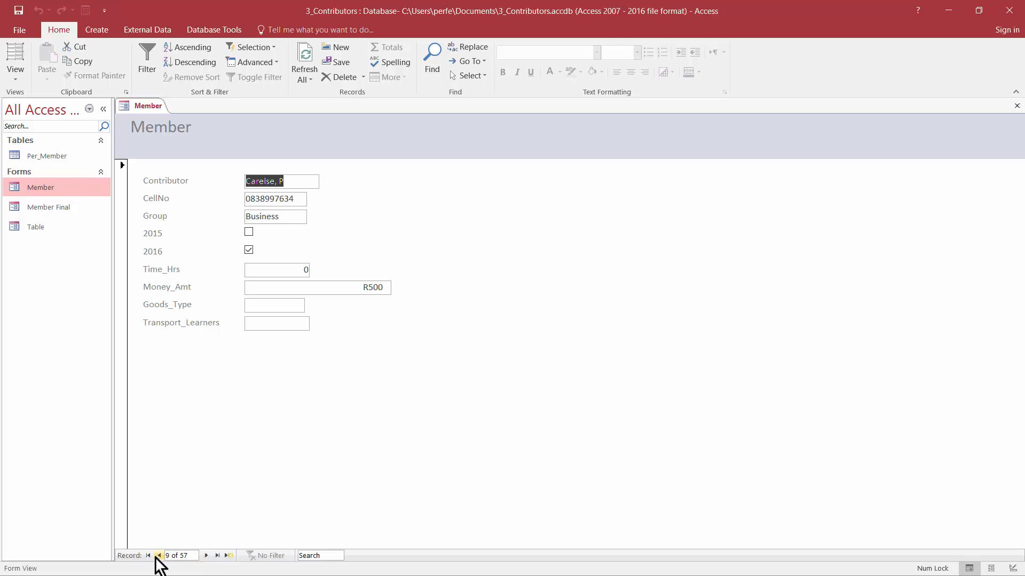
Go to the first record of the Member form and switch the form to Design View
{"action": "left_click", "coordinate": [149, 555]}
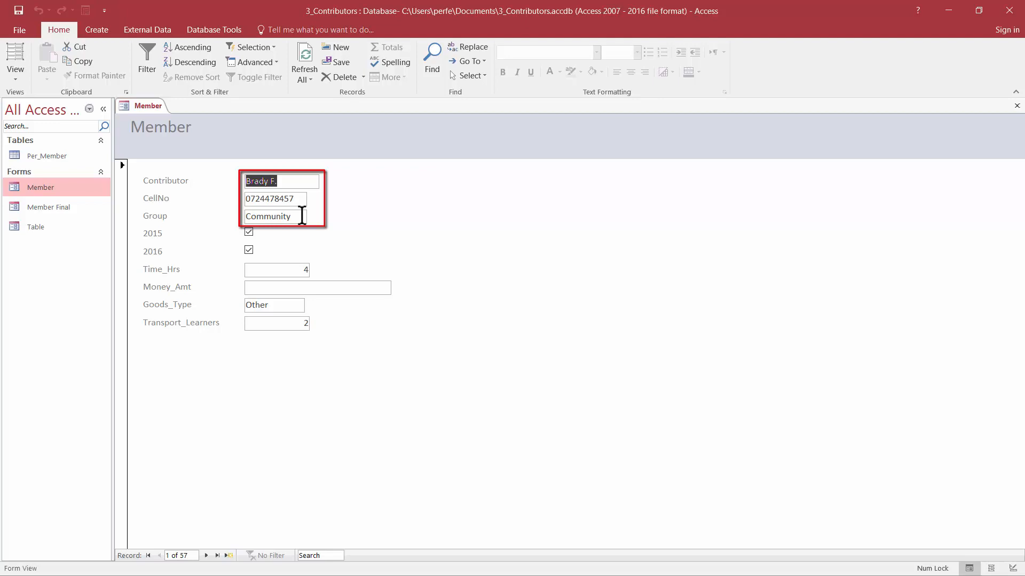
{"action": "left_click", "coordinate": [15, 74]}
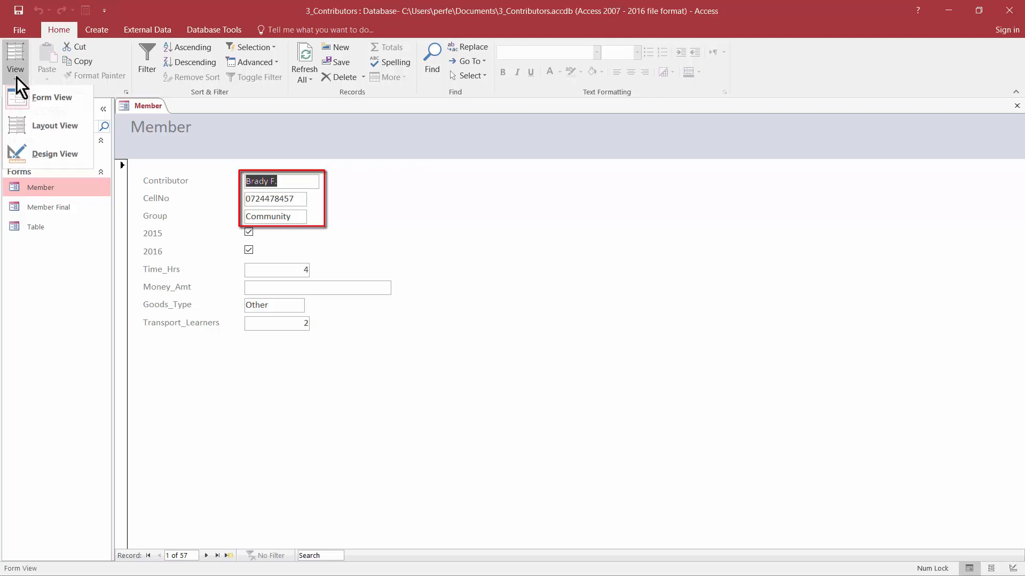
{"action": "left_click", "coordinate": [49, 155]}
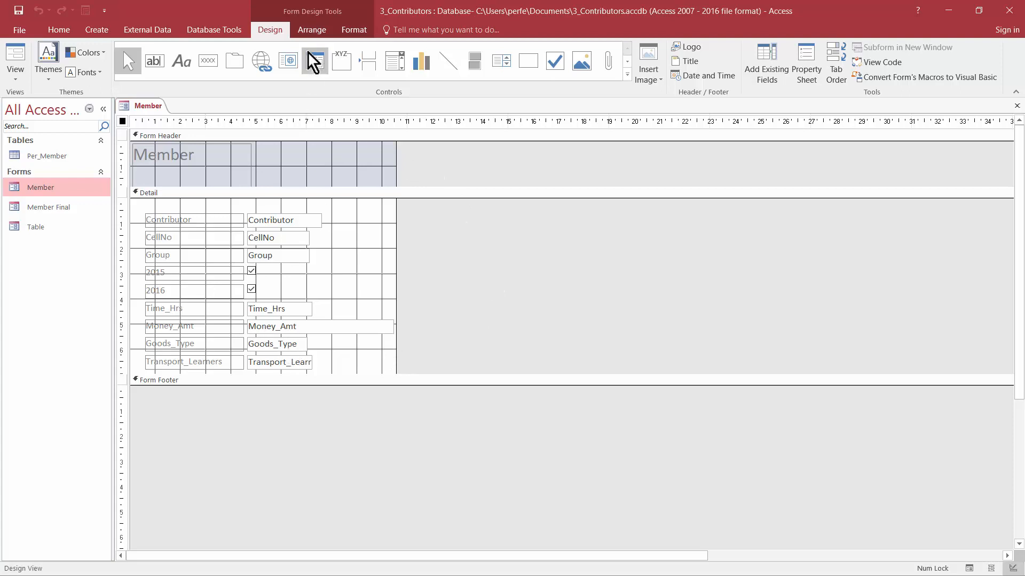
Hide the grid in the Member form's design
{"action": "left_click", "coordinate": [310, 35]}
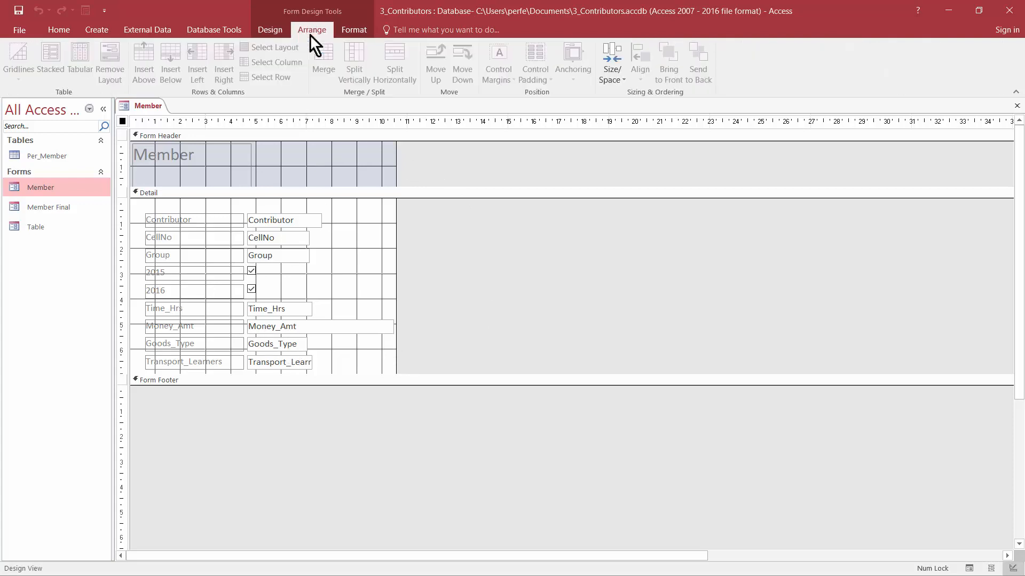
{"action": "left_click", "coordinate": [622, 65]}
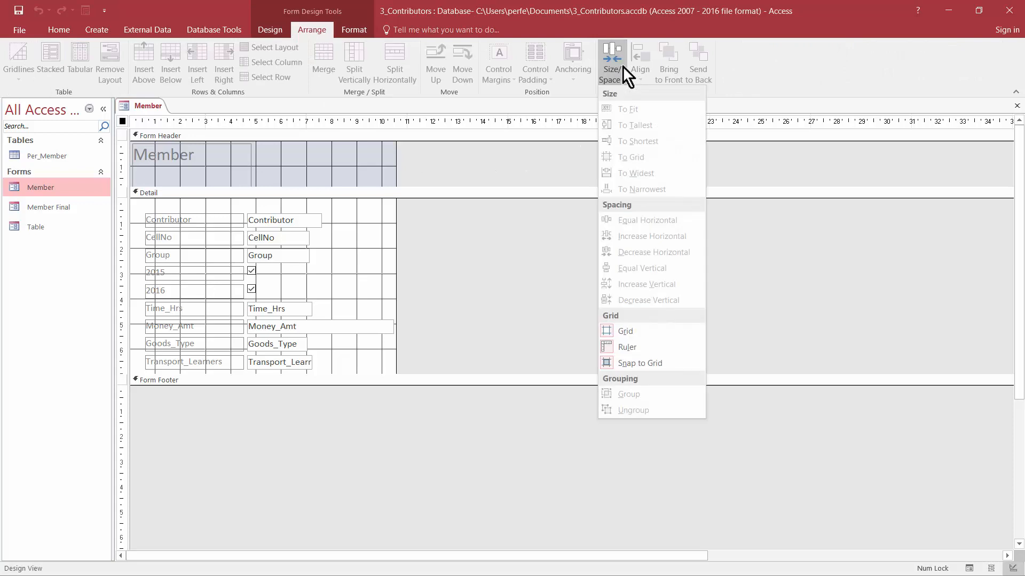
{"action": "left_click", "coordinate": [646, 331]}
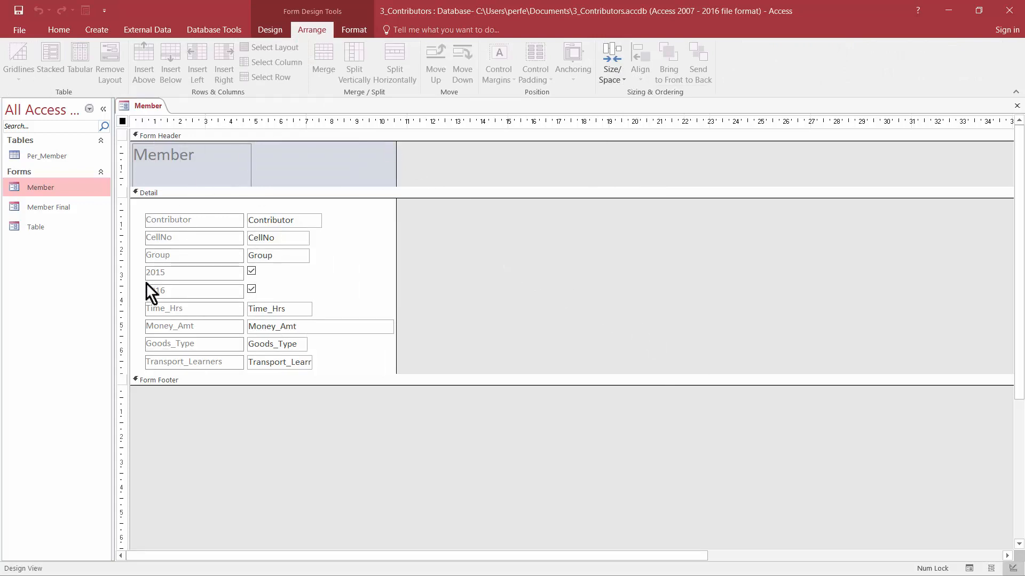
Examine the Form Header, Detail and Form Footer sections of the Member form
{"action": "left_click", "coordinate": [227, 134]}
{"action": "left_click", "coordinate": [209, 192]}
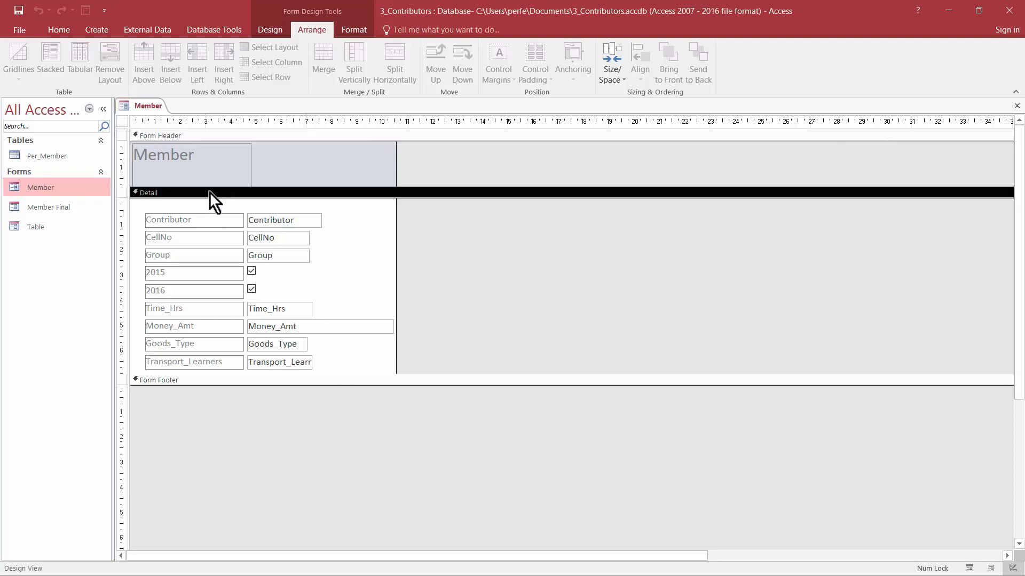
{"action": "left_click", "coordinate": [259, 381]}
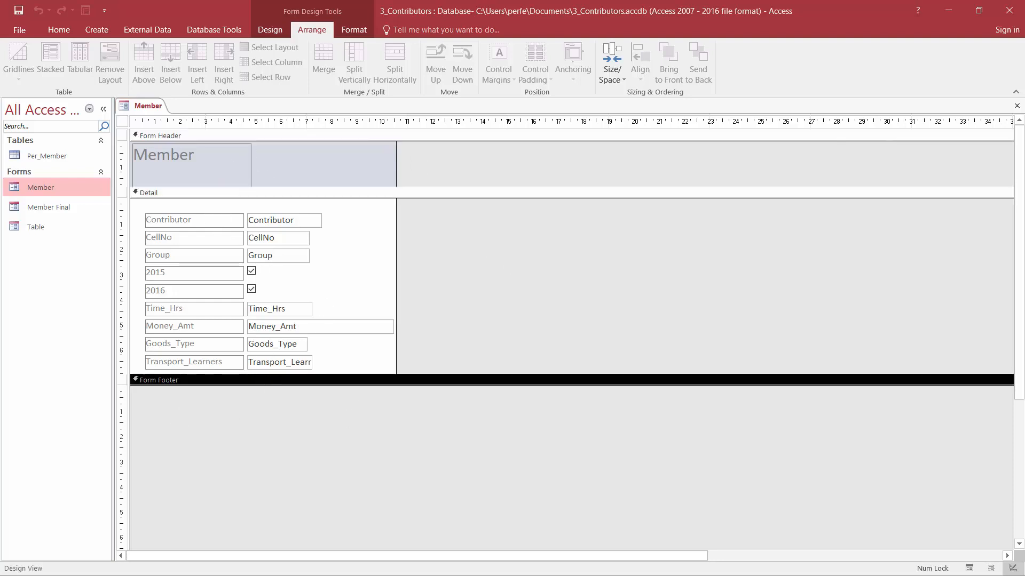
{"action": "left_click", "coordinate": [443, 256]}
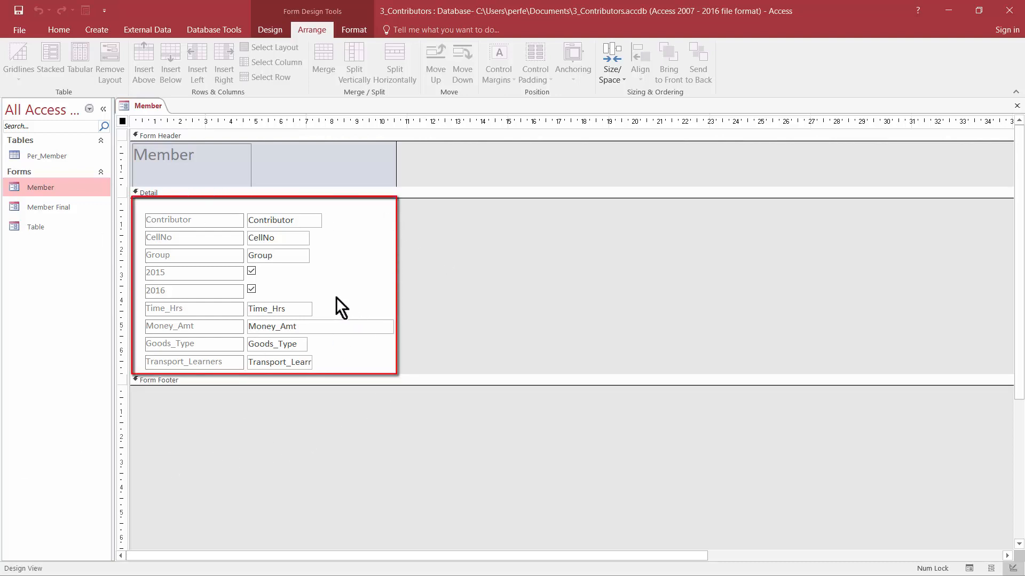
Preview the Member form's Detail area in Form View and return to Design View
{"action": "left_click", "coordinate": [50, 31]}
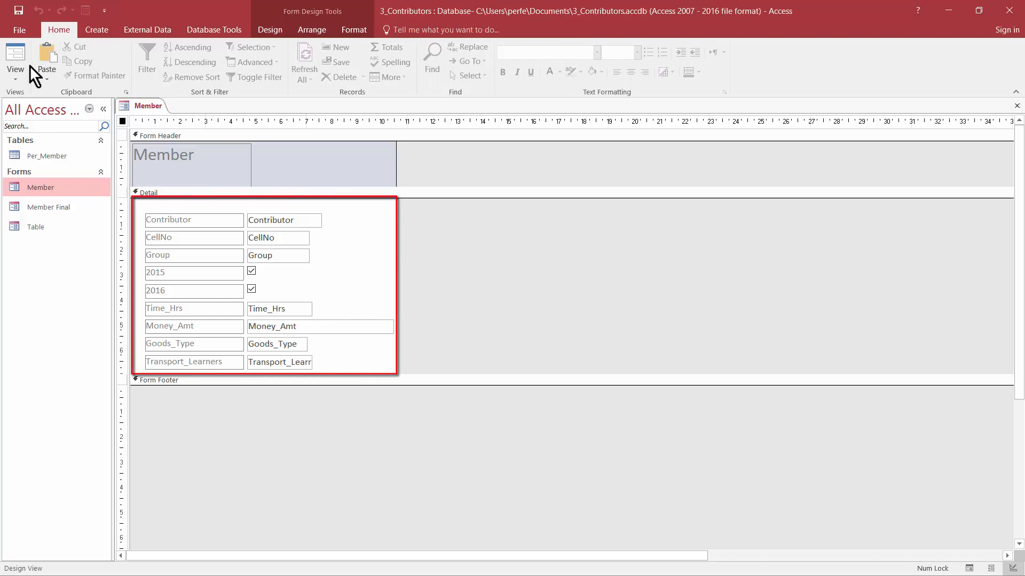
{"action": "left_click", "coordinate": [24, 81]}
{"action": "left_click", "coordinate": [33, 107]}
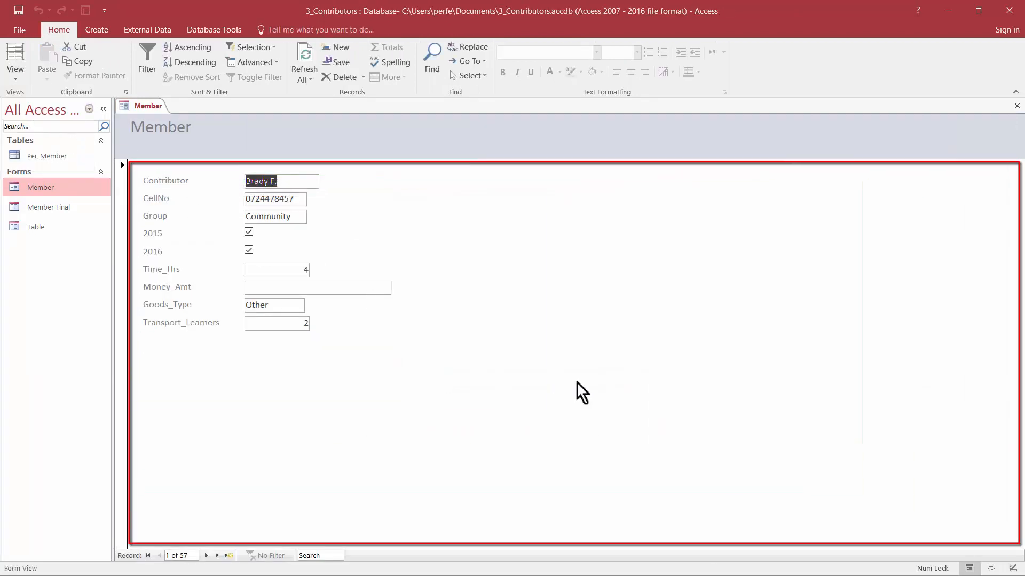
{"action": "left_click", "coordinate": [16, 79]}
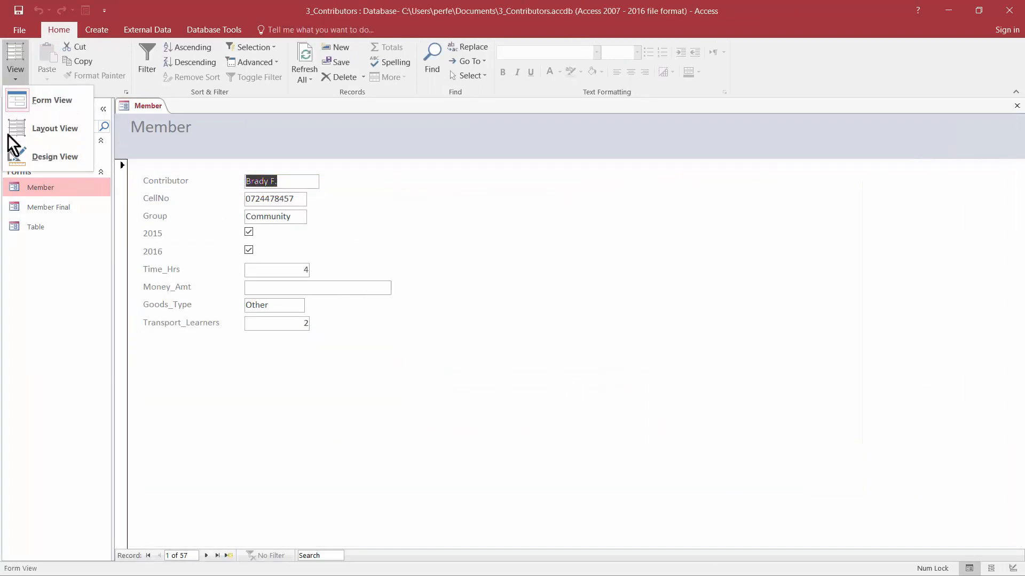
{"action": "left_click", "coordinate": [11, 157]}
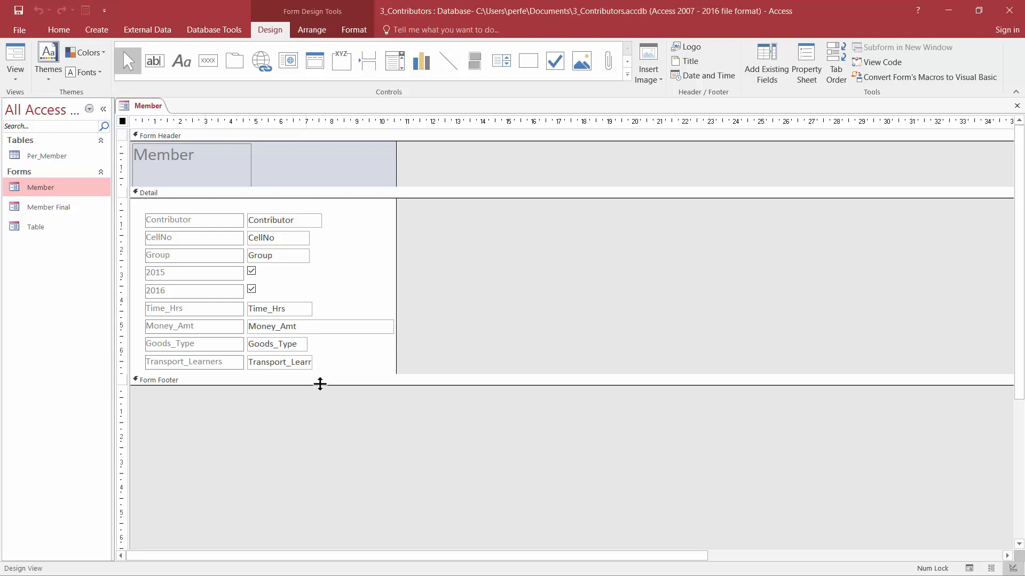
Extend the Member form's Form Footer to about 1.8 cm high and widen the form to about 15.8 cm
{"action": "left_click_drag", "start_coordinate": [320, 384], "coordinate": [329, 429]}
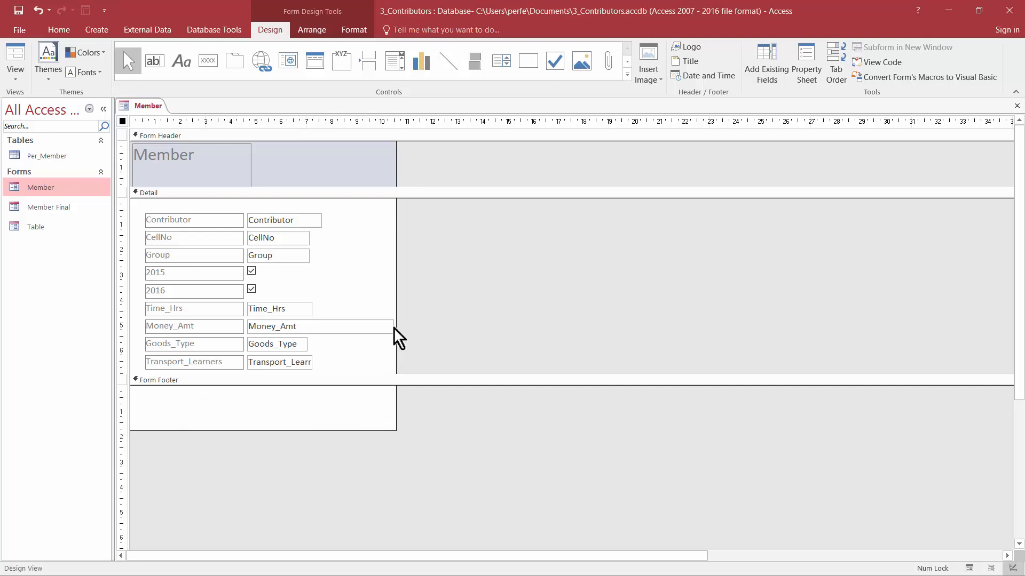
{"action": "left_click_drag", "start_coordinate": [396, 320], "coordinate": [528, 319]}
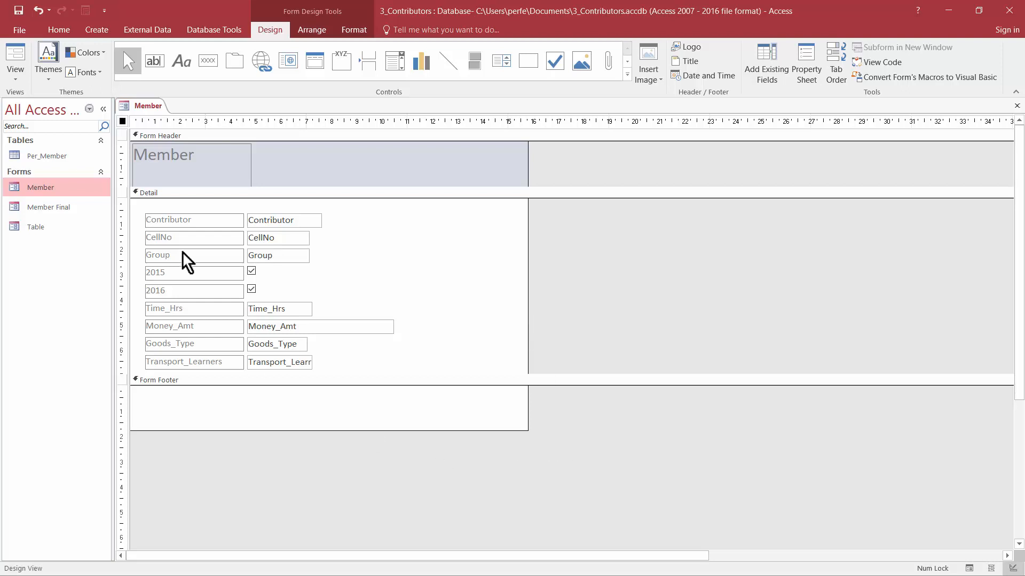
Open the Member Final form in Design View and show its Property Sheet
{"action": "double_click", "coordinate": [61, 210]}
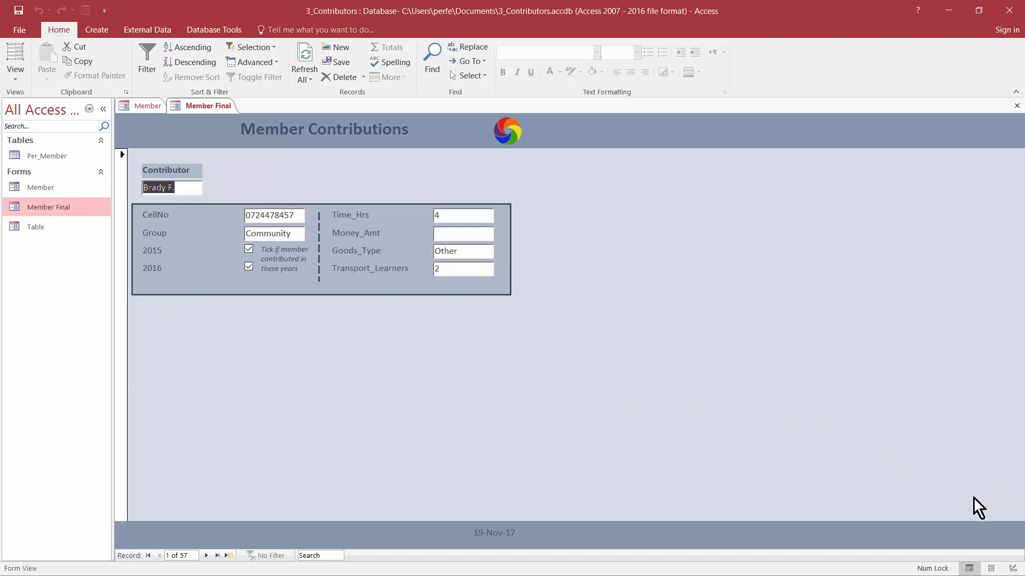
{"action": "left_click", "coordinate": [1011, 569]}
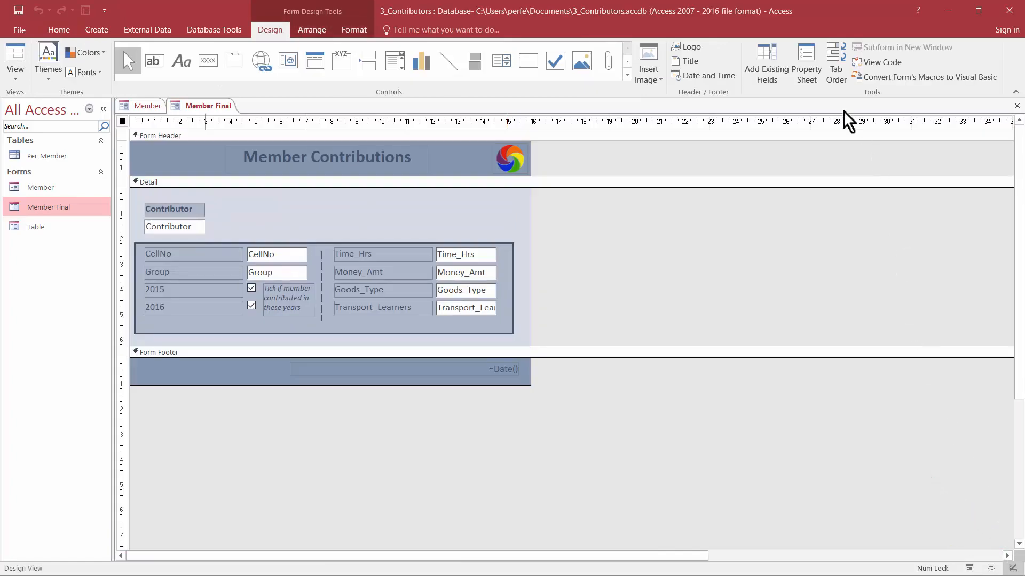
{"action": "left_click", "coordinate": [815, 71]}
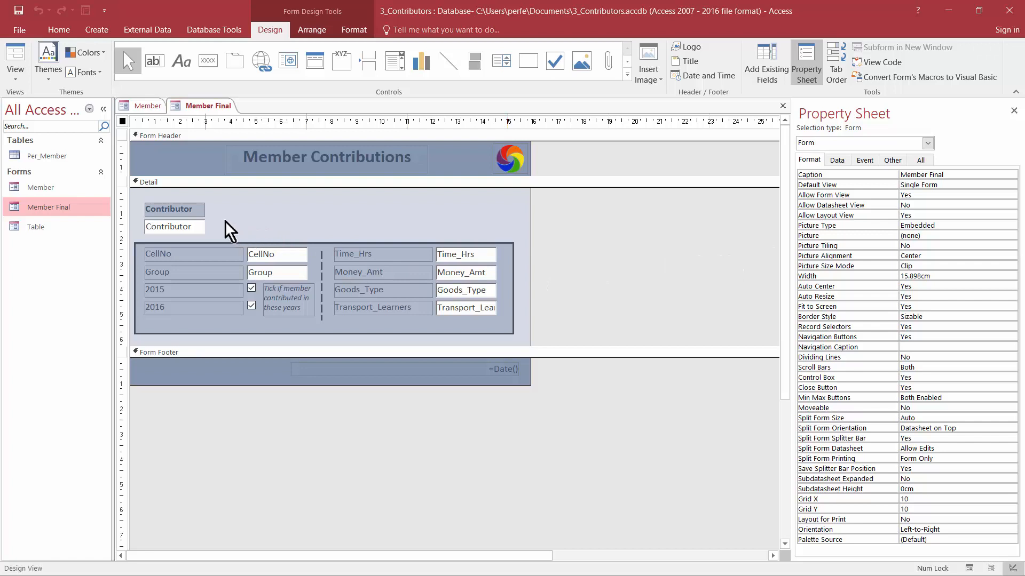
Inspect the properties of the Contributor, form title, CellNo, Group and tick-note labels
{"action": "left_click", "coordinate": [186, 208]}
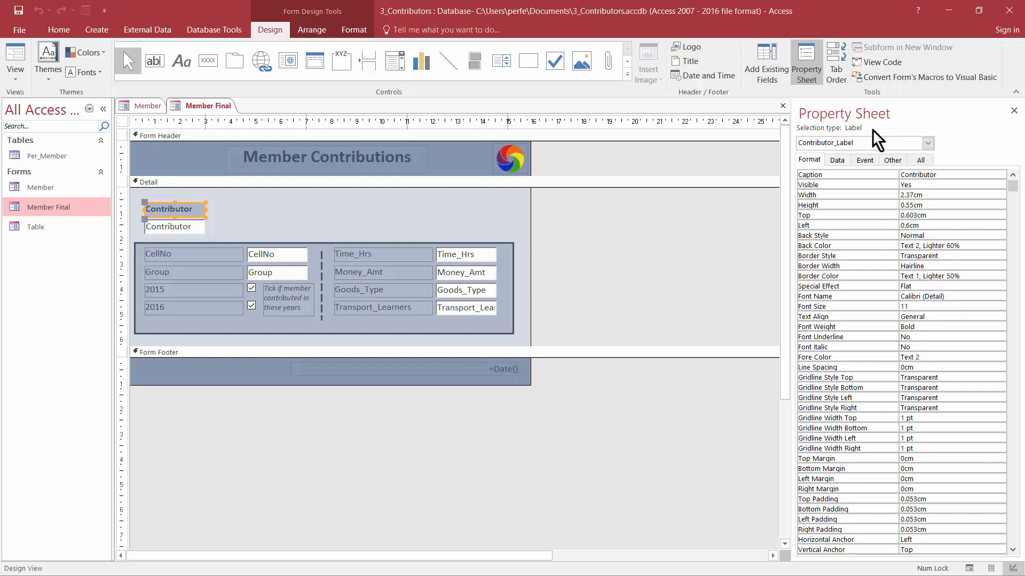
{"action": "left_click", "coordinate": [293, 162]}
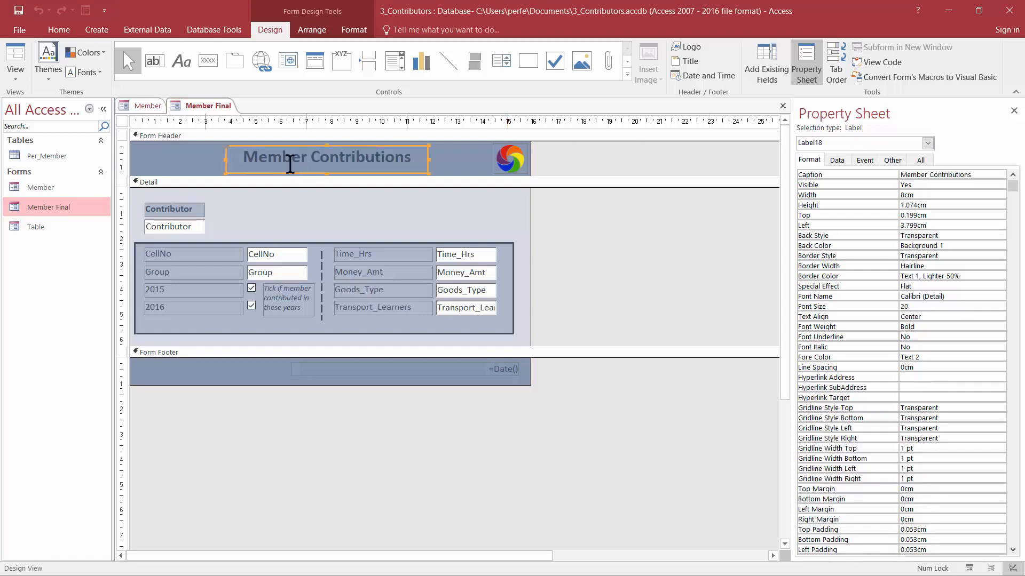
{"action": "left_click", "coordinate": [186, 251]}
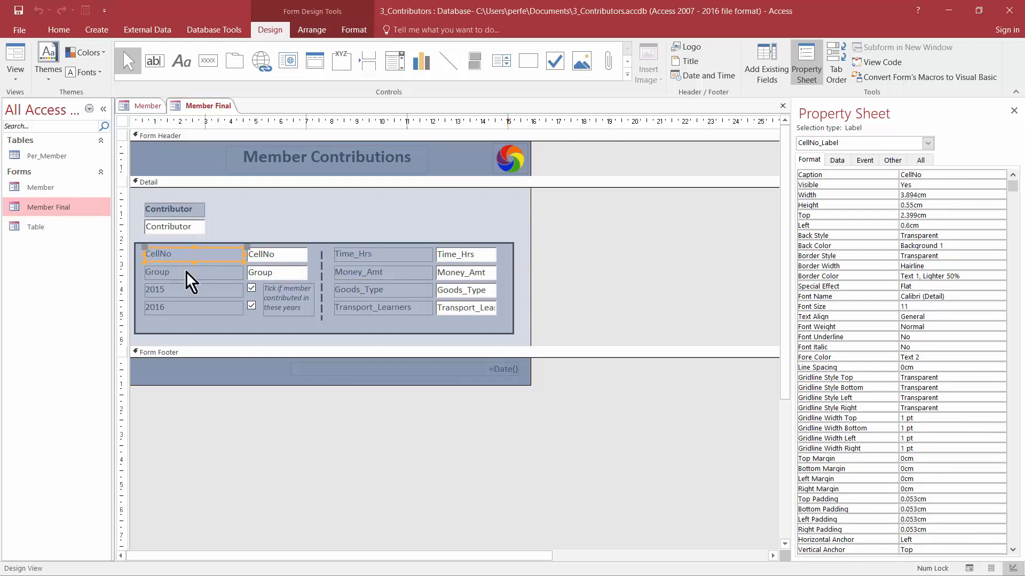
{"action": "left_click", "coordinate": [345, 156]}
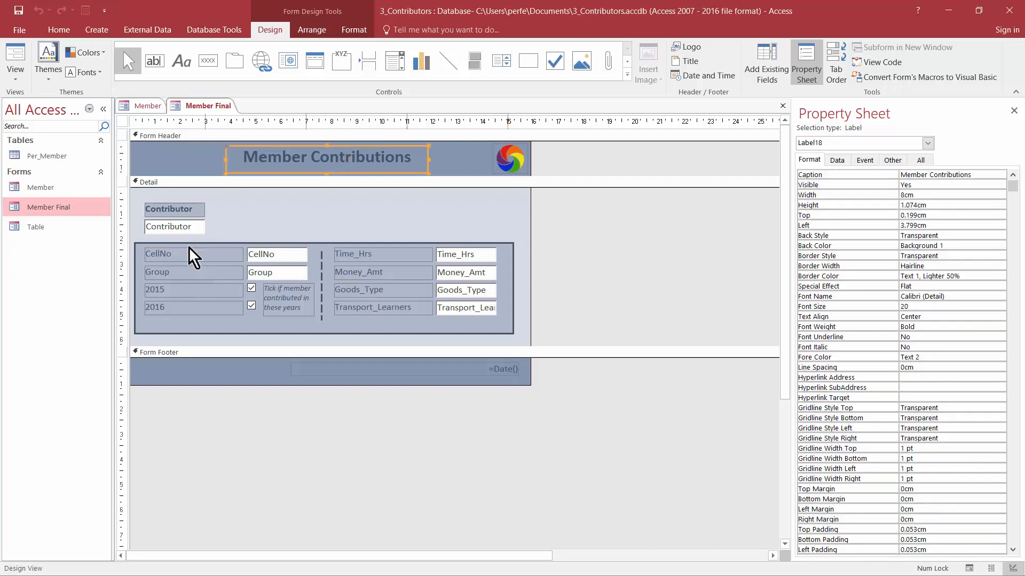
{"action": "left_click", "coordinate": [181, 269]}
{"action": "left_click", "coordinate": [312, 309]}
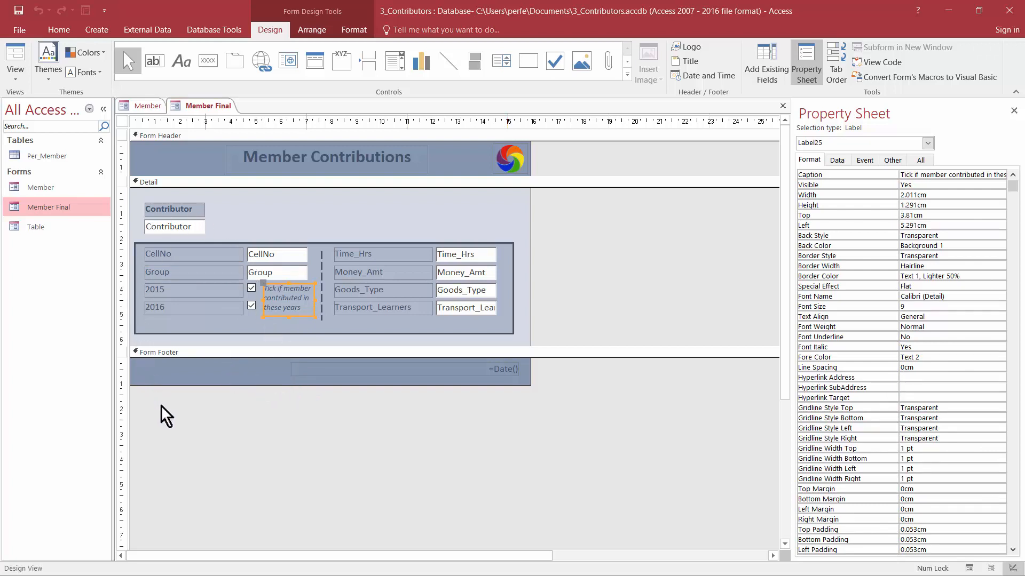
Preview the Member Final form's labels in Form View and return to Design View with the whole form selected
{"action": "left_click", "coordinate": [968, 568]}
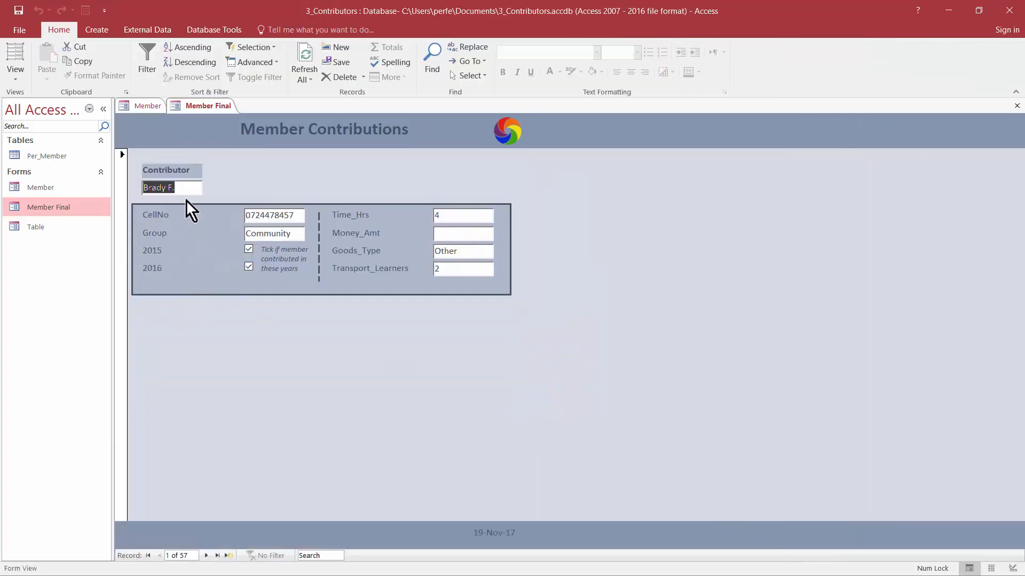
{"action": "left_click", "coordinate": [1012, 569]}
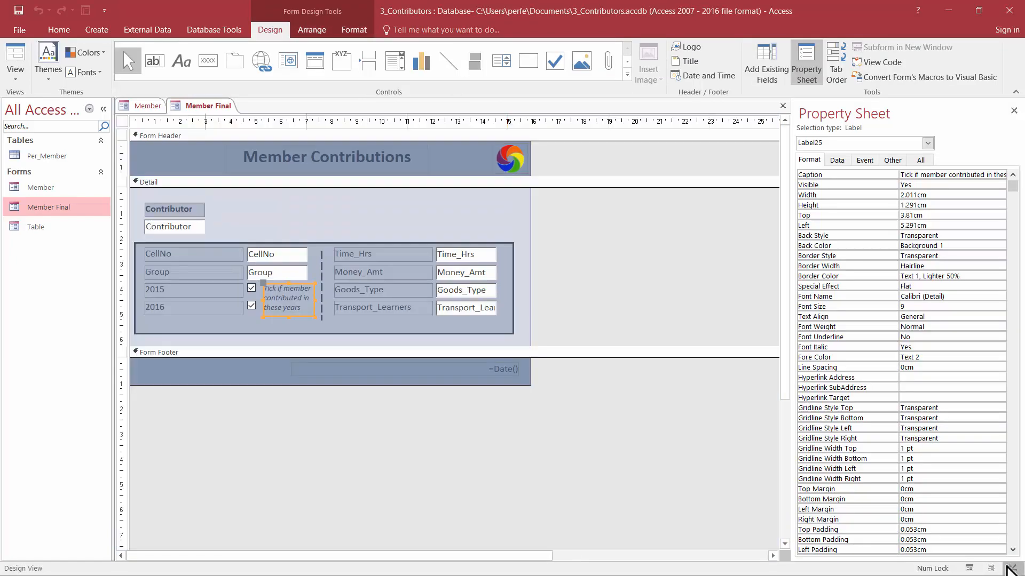
{"action": "left_click", "coordinate": [579, 388]}
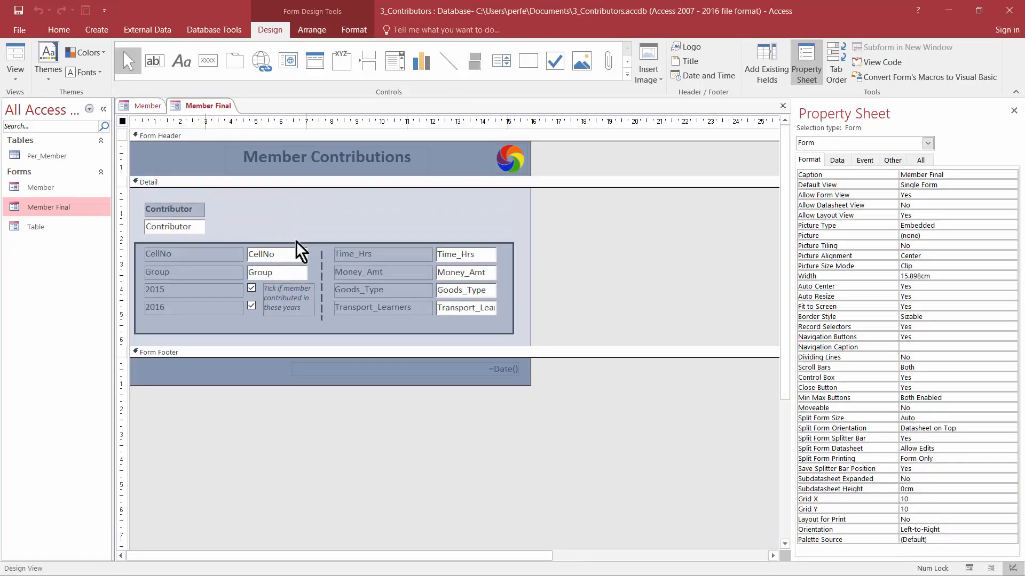
Inspect the properties of the Time_Hrs, Money_Amt, Goods_Type, Transport_Learners and Contributor text boxes and the footer's date text box
{"action": "left_click", "coordinate": [466, 259]}
{"action": "left_click", "coordinate": [471, 270]}
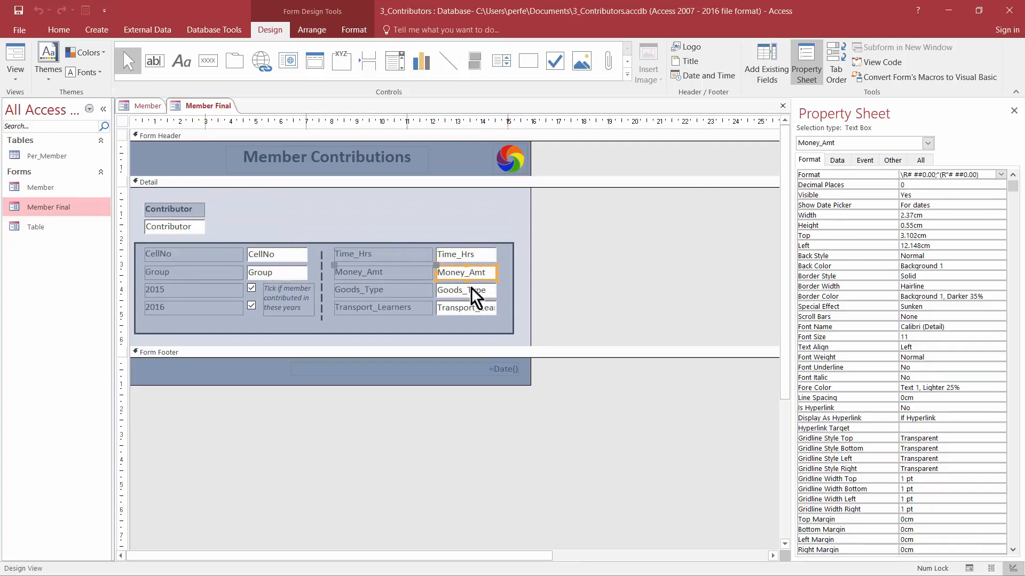
{"action": "left_click", "coordinate": [471, 288]}
{"action": "left_click", "coordinate": [470, 312]}
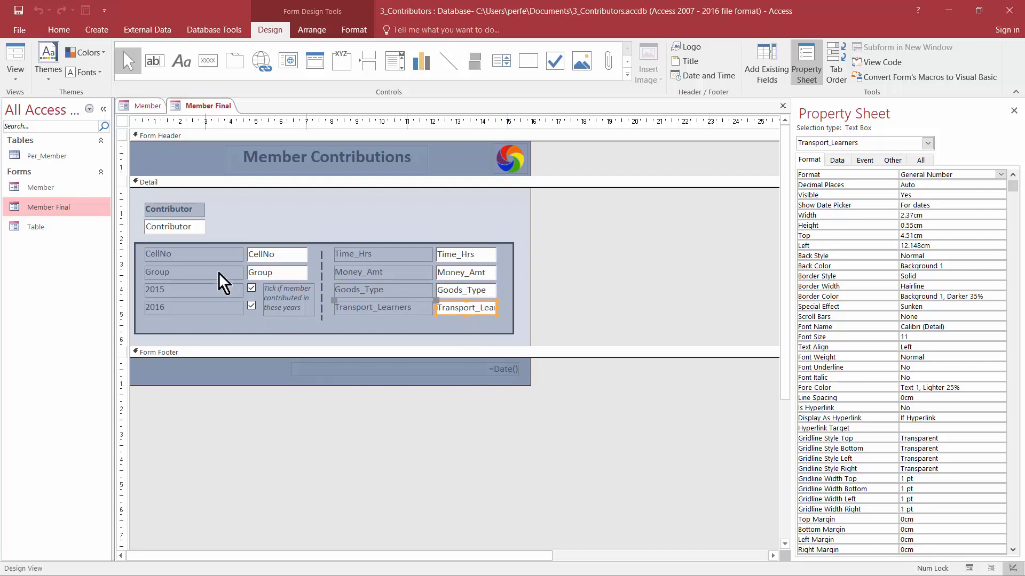
{"action": "left_click", "coordinate": [197, 230]}
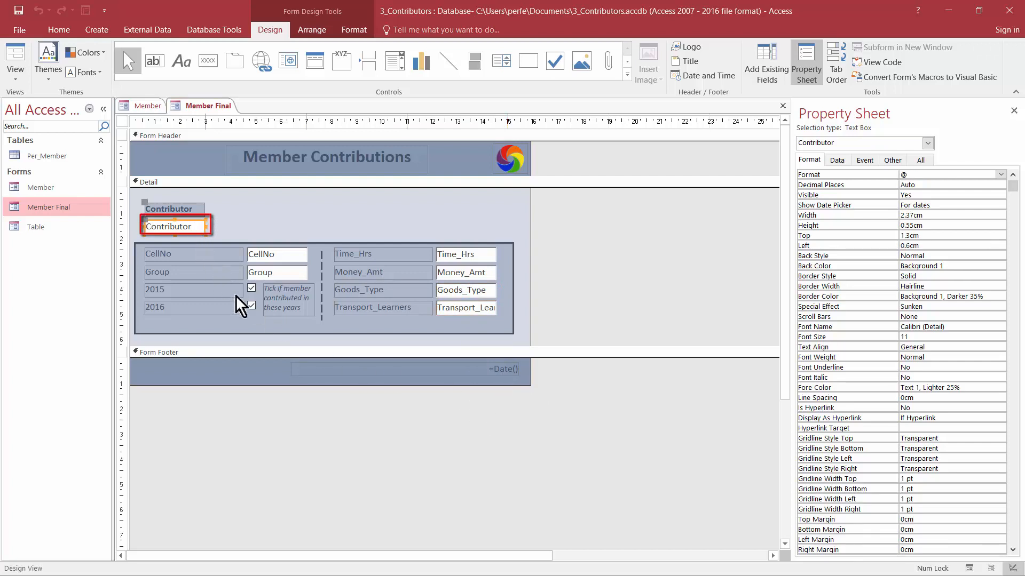
{"action": "left_click", "coordinate": [462, 370]}
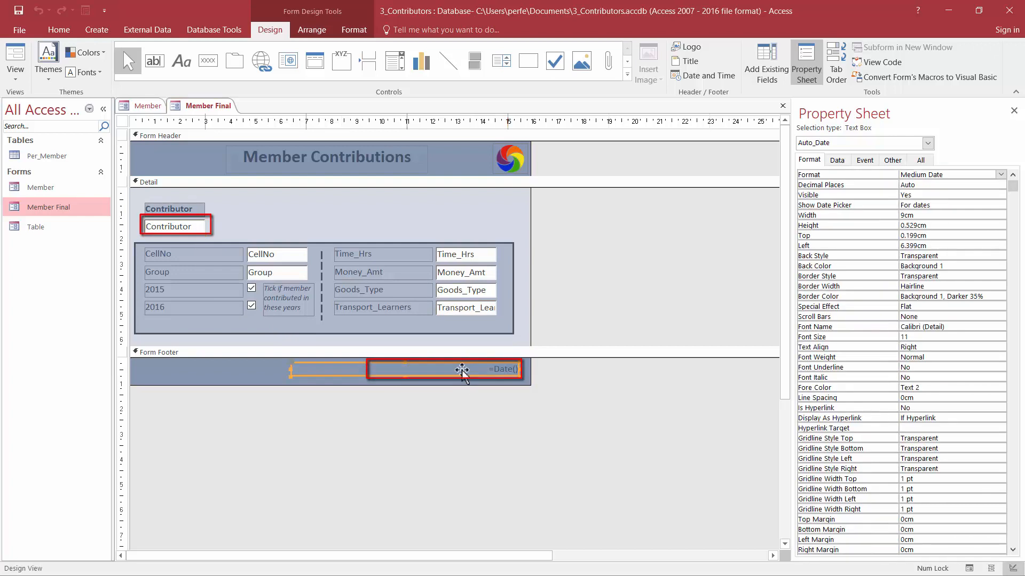
Check how the Contributor and footer date text boxes display in Form View, and return to Design View
{"action": "left_click", "coordinate": [969, 568]}
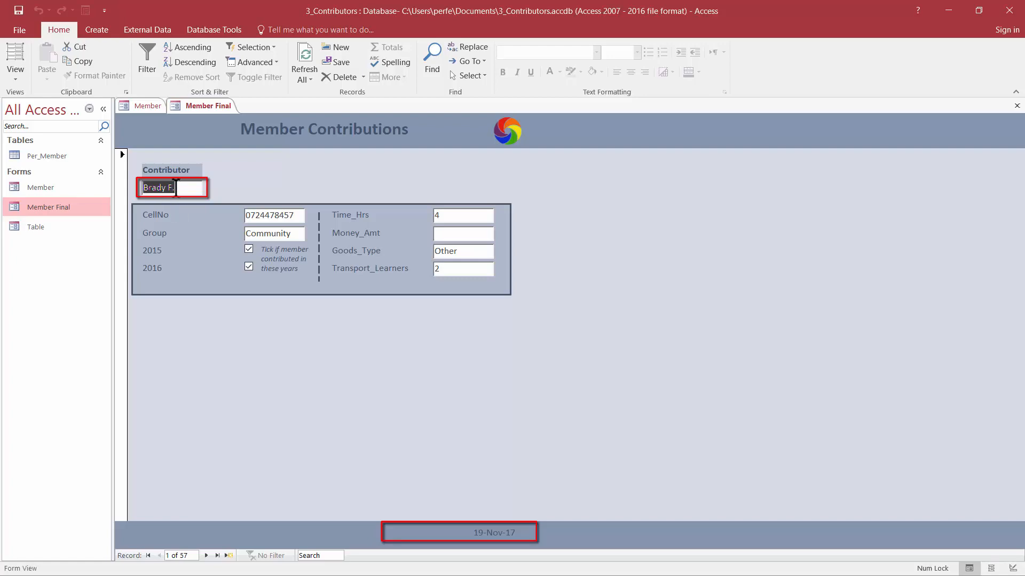
{"action": "left_click", "coordinate": [1012, 568]}
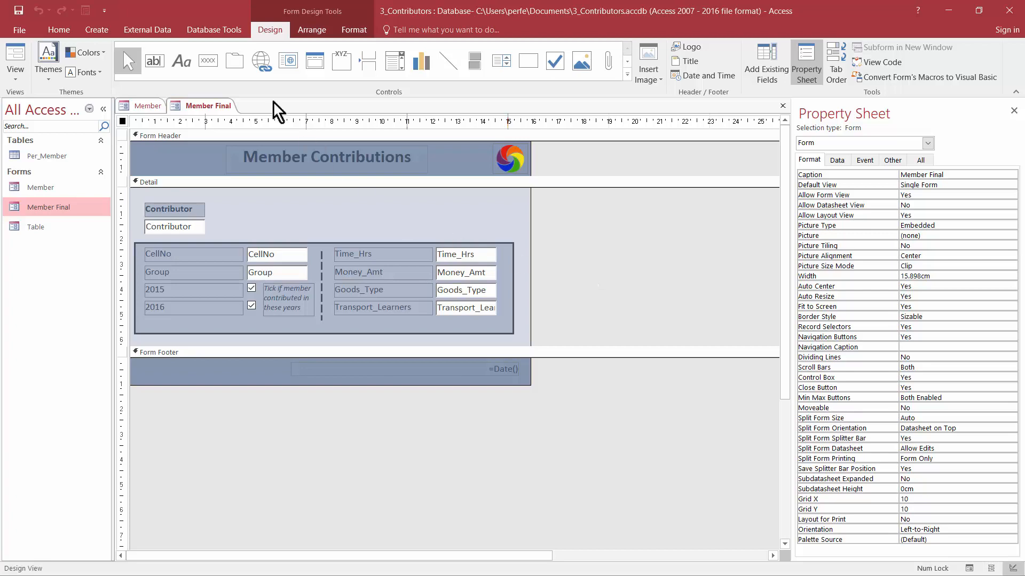
Place an unbound text box in the Detail section above Time_Hrs and undo the placement
{"action": "left_click", "coordinate": [155, 62]}
{"action": "left_click", "coordinate": [410, 197]}
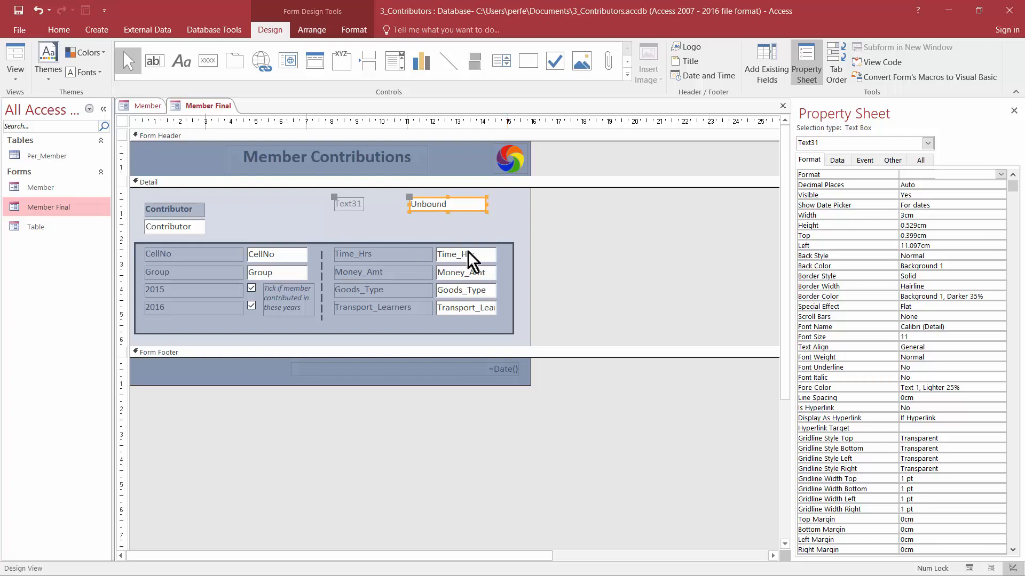
{"action": "key", "text": "ctrl+z"}
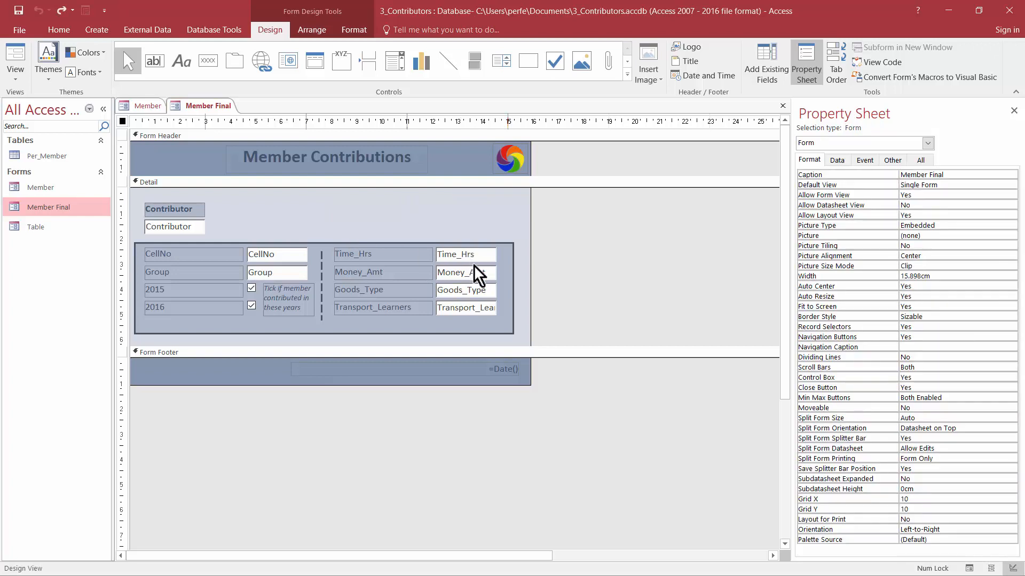
Place a label with filler text in the Detail section above Time_Hrs and undo the placement
{"action": "left_click", "coordinate": [184, 63]}
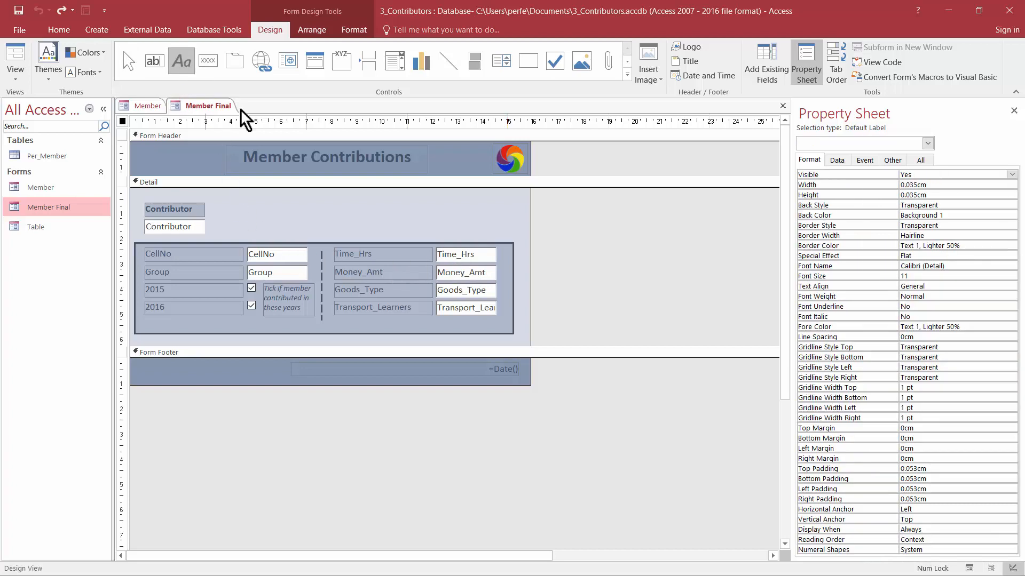
{"action": "left_click", "coordinate": [379, 222]}
{"action": "type", "text": "'dplfk';dfkla'sdl;f"}
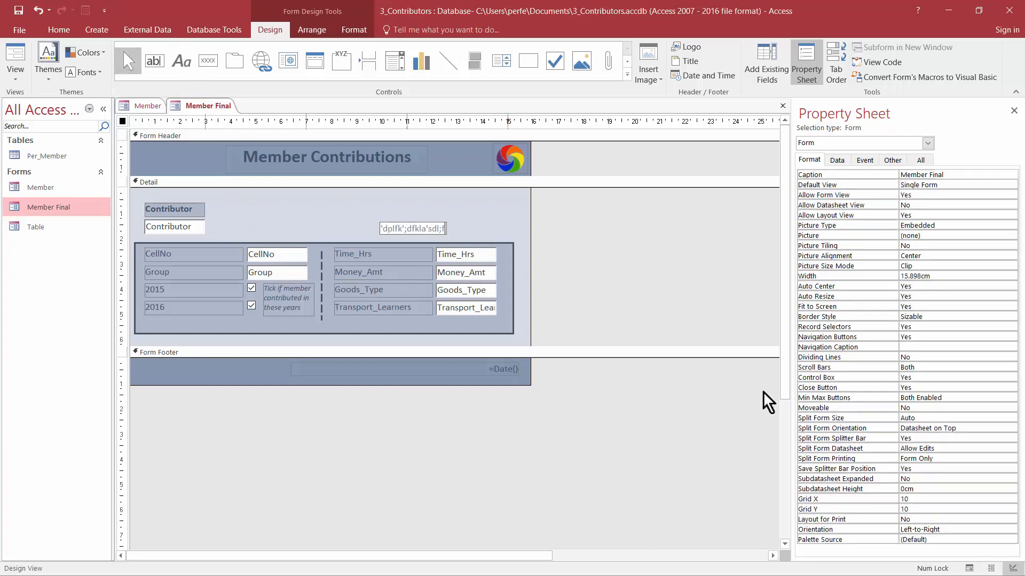
{"action": "key", "text": "ctrl+z"}
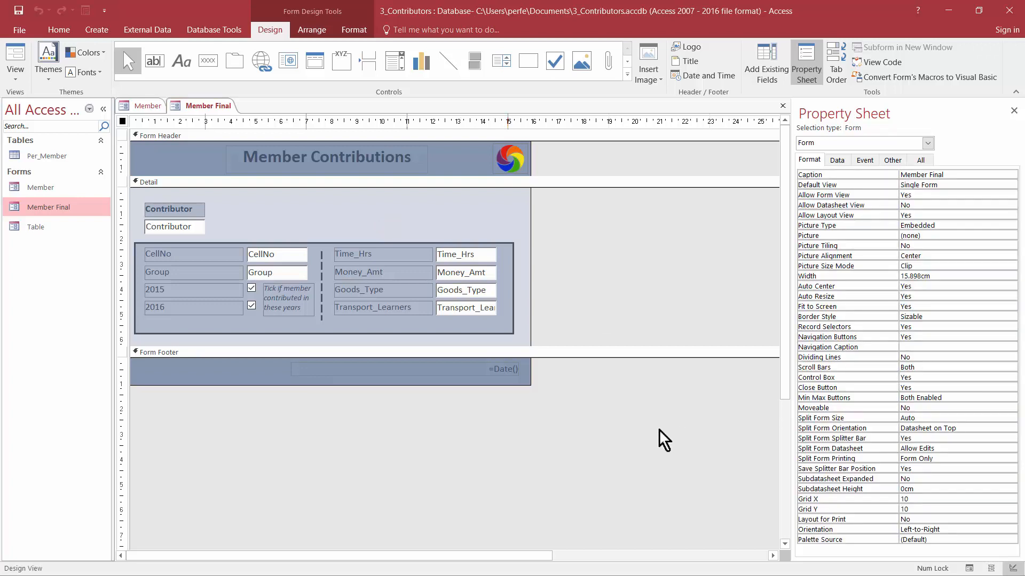
Compare the Member form's layout with the Member Final form, and return to the Member form
{"action": "left_click", "coordinate": [141, 104]}
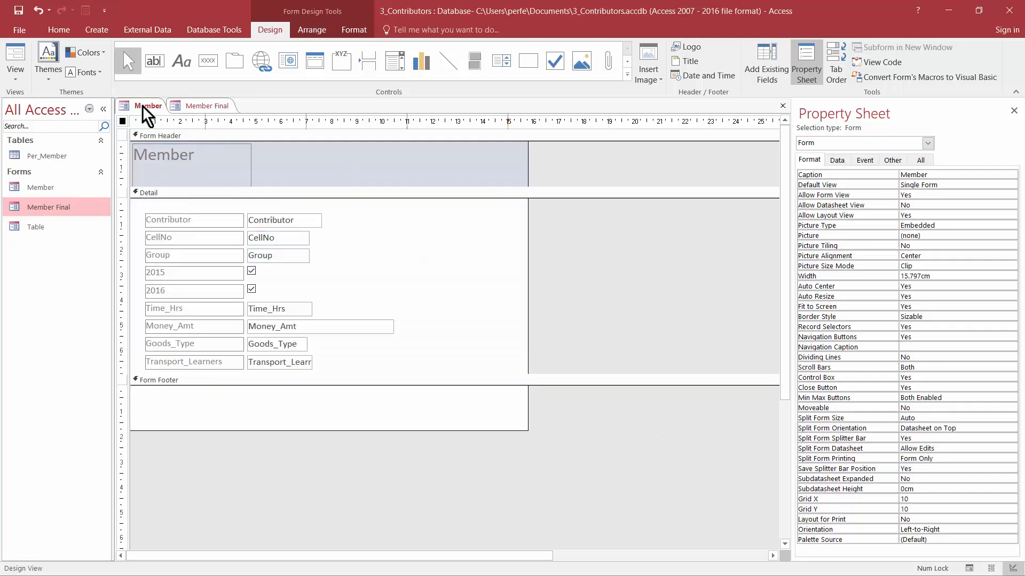
{"action": "left_click", "coordinate": [196, 105]}
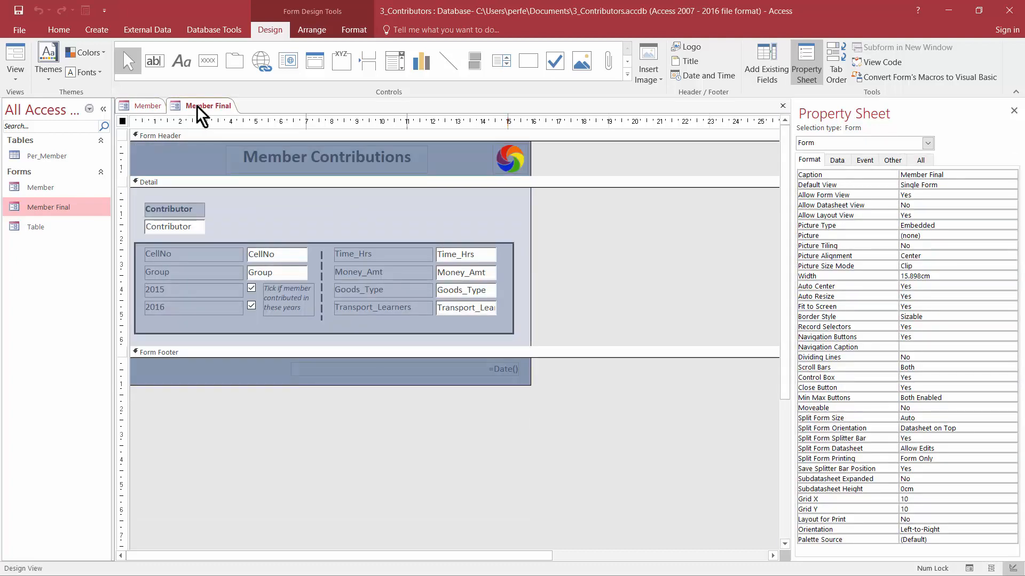
{"action": "left_click", "coordinate": [140, 106]}
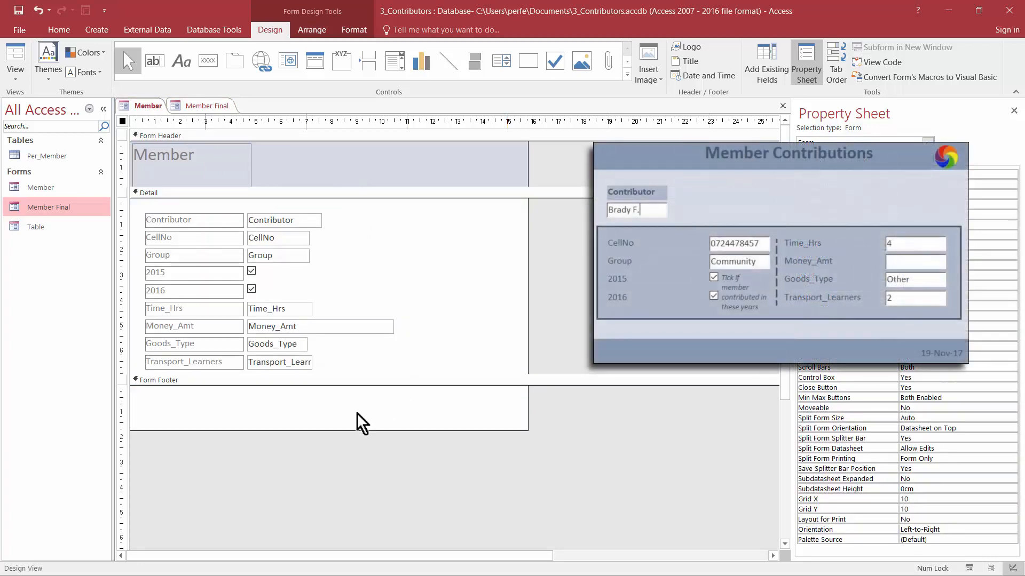
Fill the Member form's Form Header and Form Footer sections with the same medium blue-grey theme colour
{"action": "left_click", "coordinate": [366, 149]}
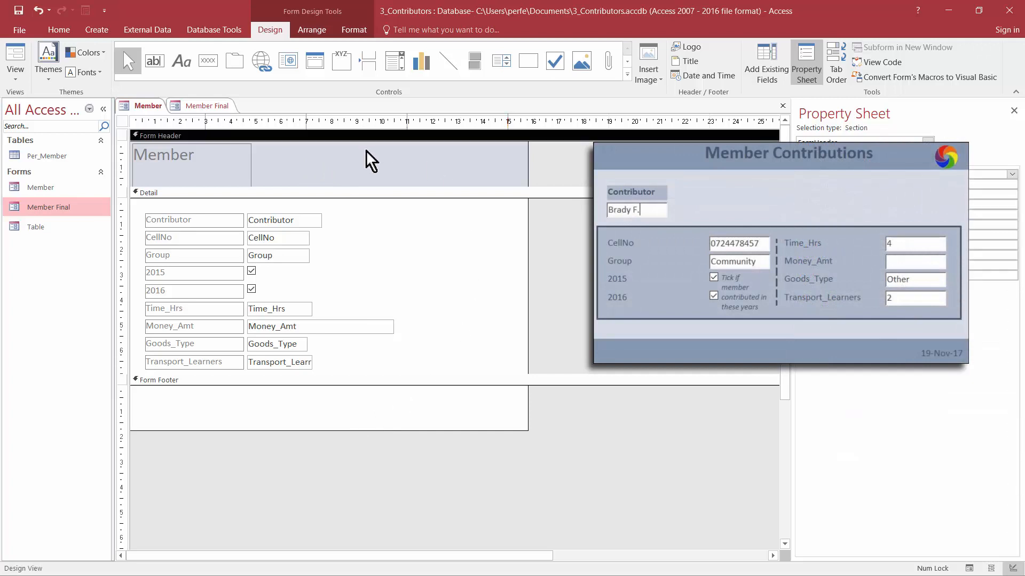
{"action": "left_click", "coordinate": [354, 30]}
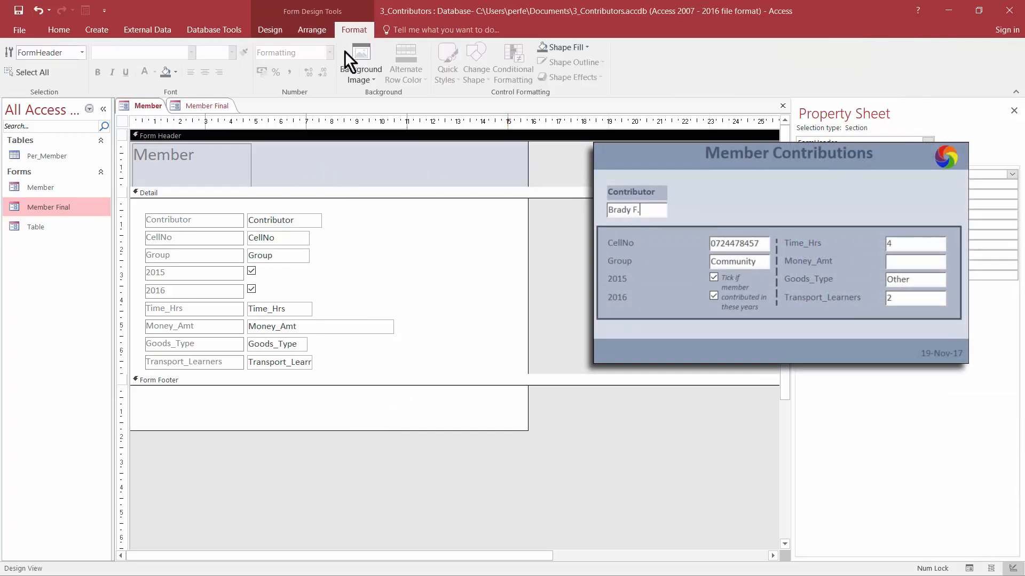
{"action": "left_click", "coordinate": [177, 72]}
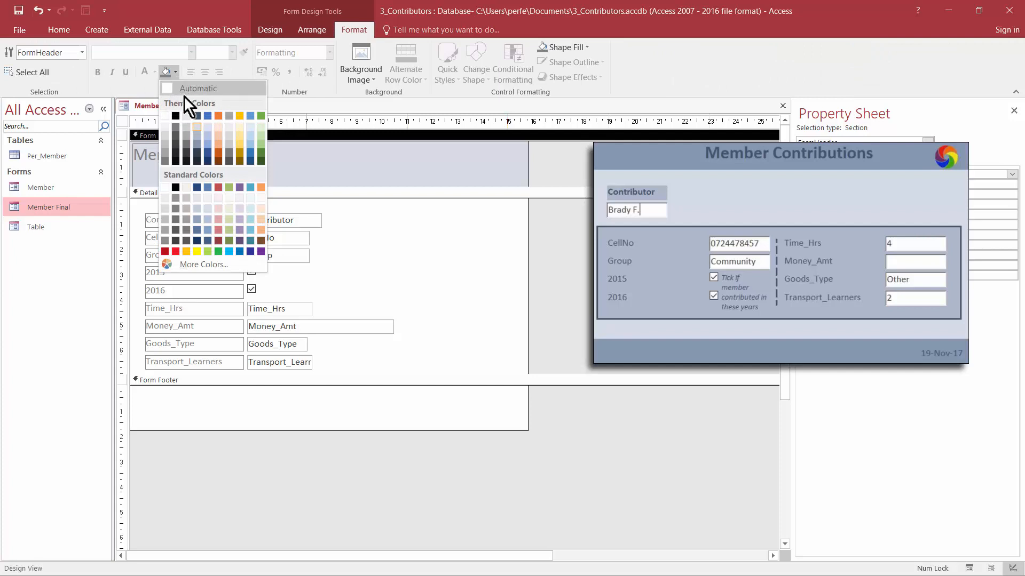
{"action": "left_click", "coordinate": [197, 145]}
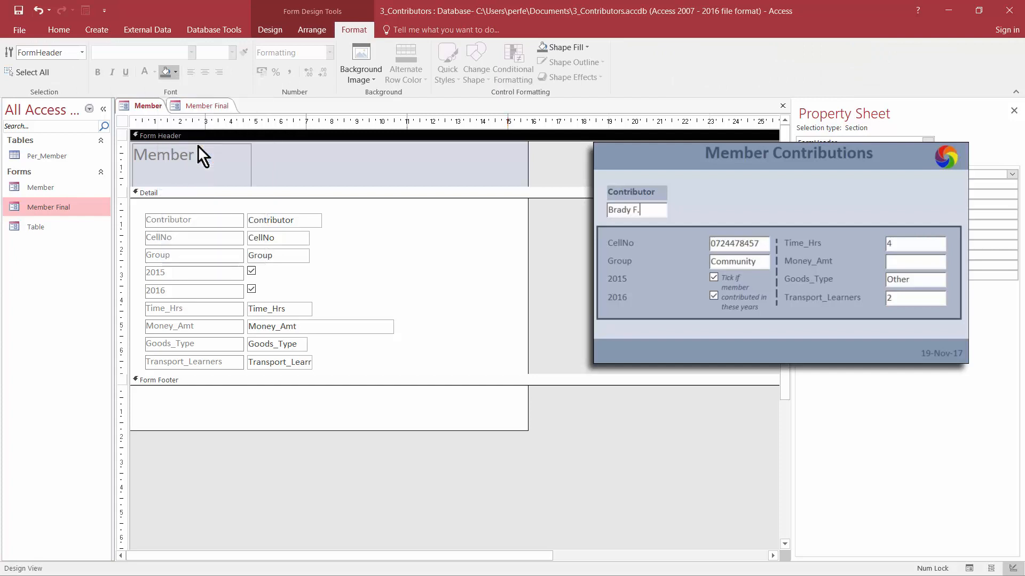
{"action": "left_click", "coordinate": [300, 400]}
{"action": "left_click", "coordinate": [167, 71]}
Fill the Detail section with the lightest blue-grey theme shade and select the whole form
{"action": "left_click", "coordinate": [390, 242]}
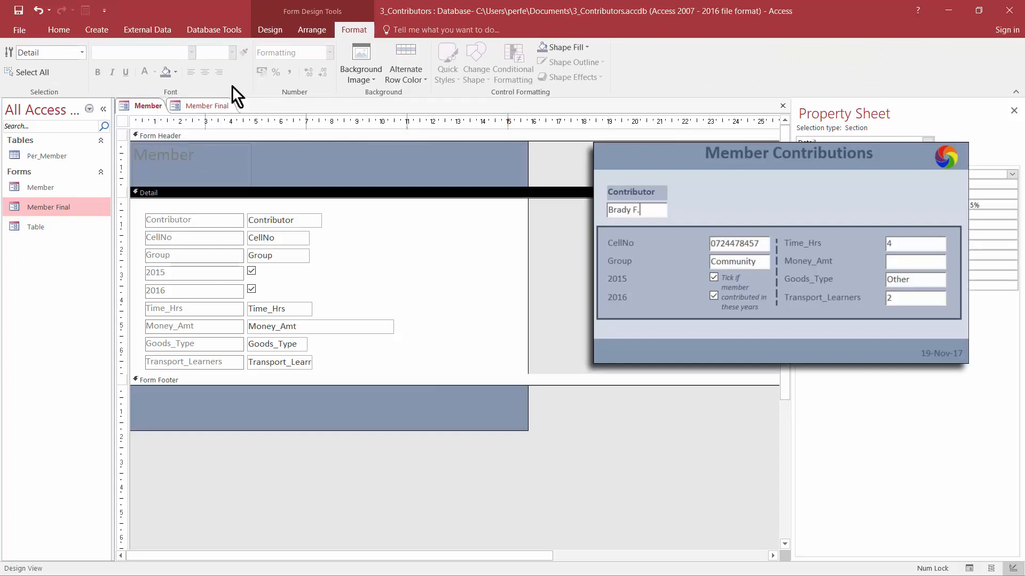
{"action": "left_click", "coordinate": [175, 73]}
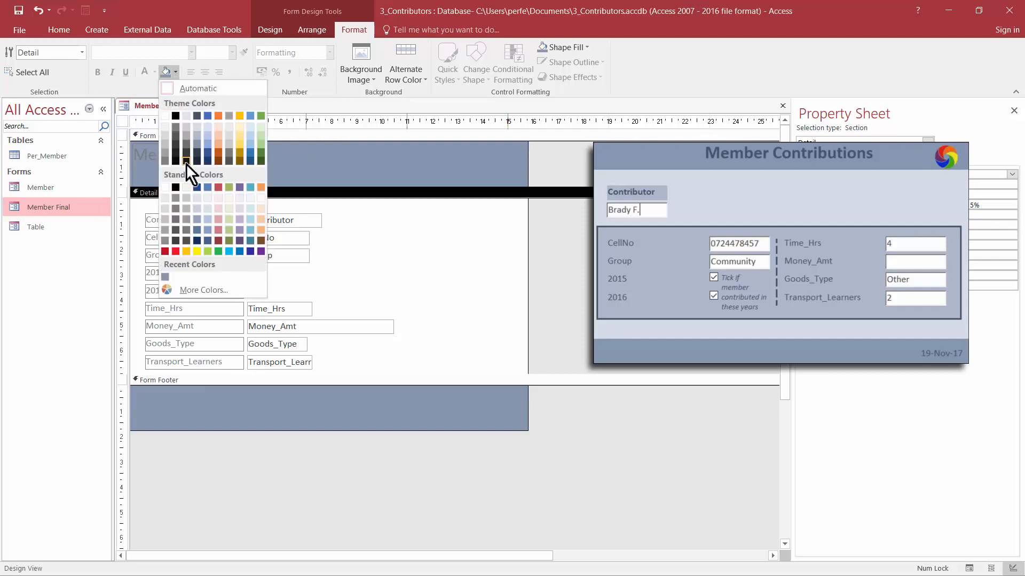
{"action": "left_click", "coordinate": [196, 135]}
{"action": "left_click", "coordinate": [176, 72]}
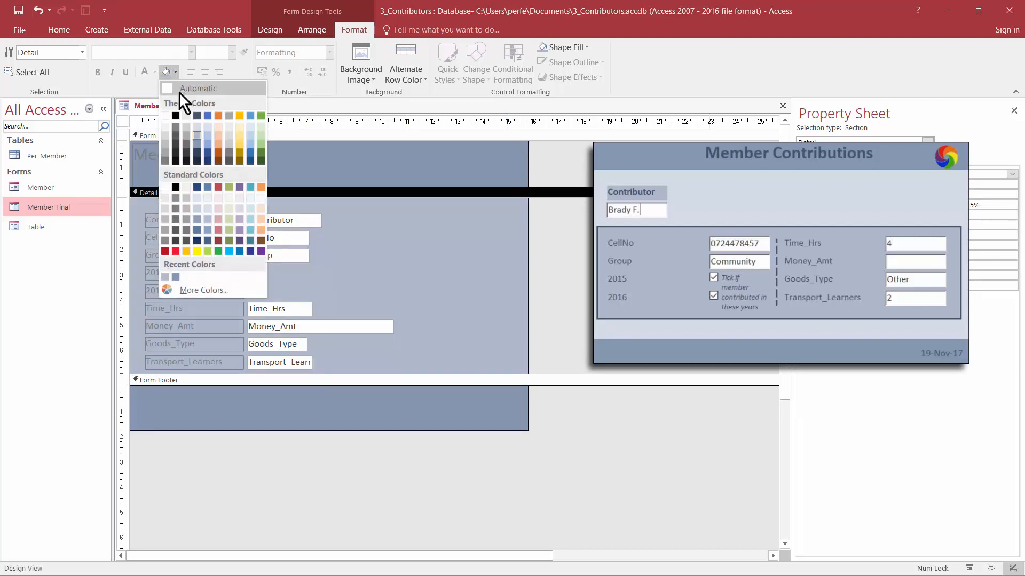
{"action": "left_click", "coordinate": [194, 127]}
{"action": "key", "text": "ctrl+r"}
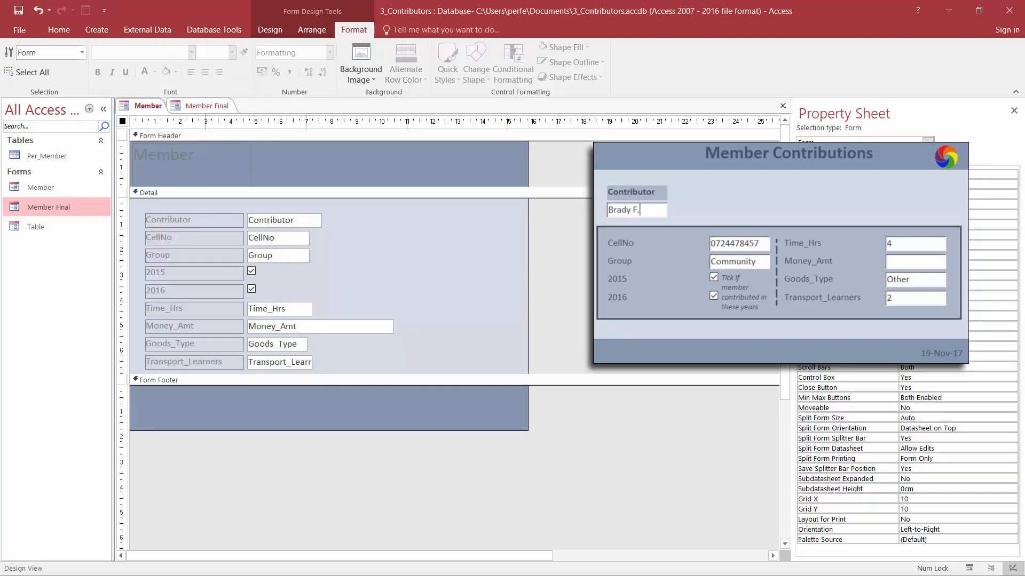
Resize the header's Member label to about 7.7 cm wide and 0.9 cm high, and extend its text to "Member Contributions"
{"action": "left_click", "coordinate": [211, 155]}
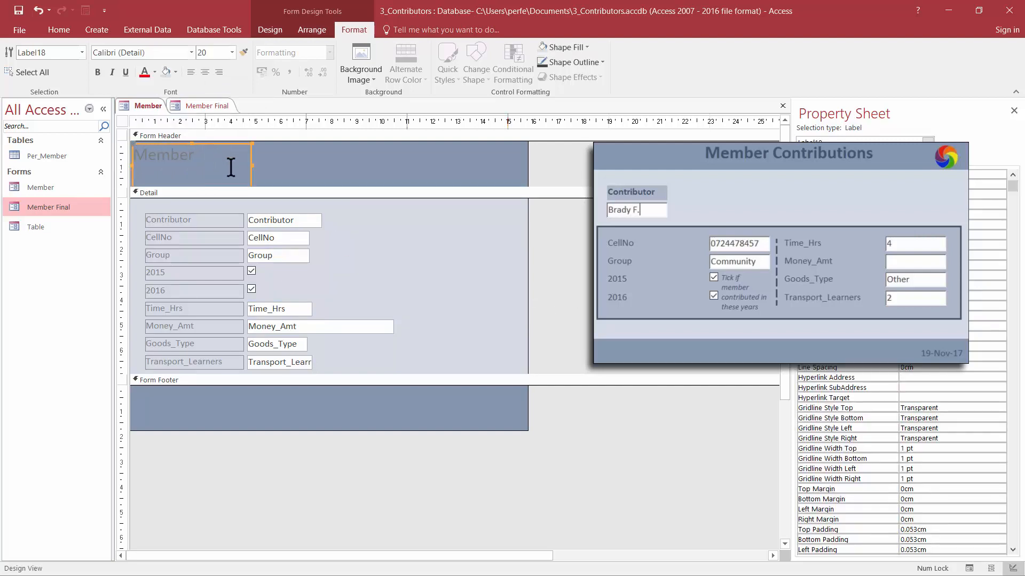
{"action": "left_click_drag", "start_coordinate": [250, 185], "coordinate": [323, 166]}
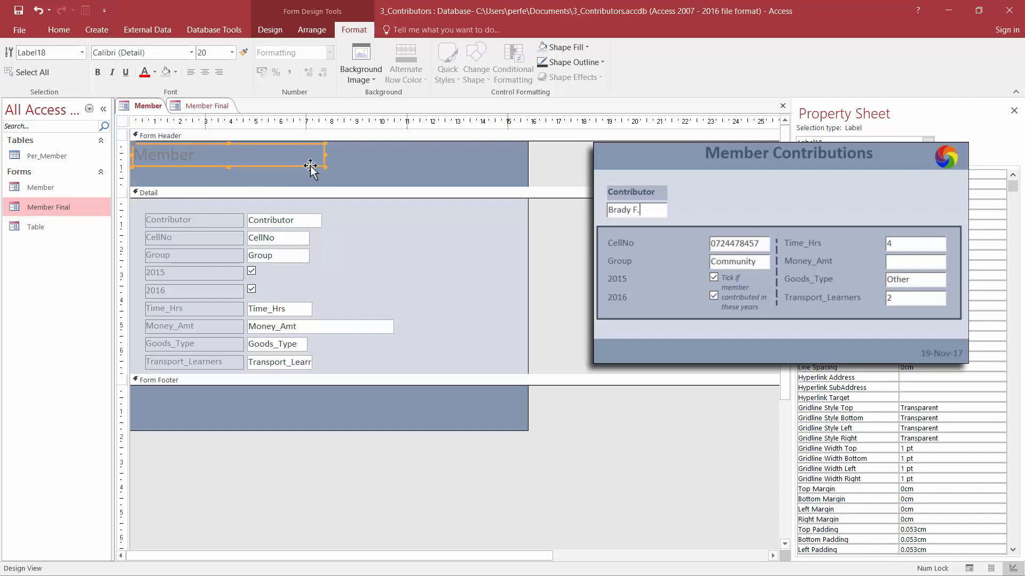
{"action": "left_click", "coordinate": [252, 159]}
{"action": "type", "text": "Contribut"}
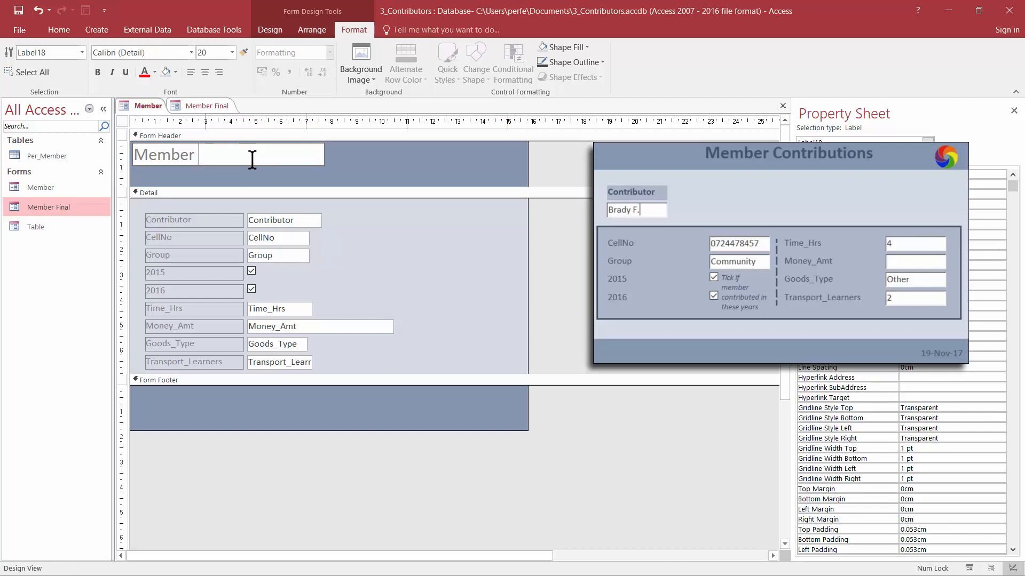
{"action": "type", "text": "ions"}
{"action": "left_click", "coordinate": [567, 218]}
Centre the title label's text and move the label to the middle of the Form Header
{"action": "left_click", "coordinate": [244, 169]}
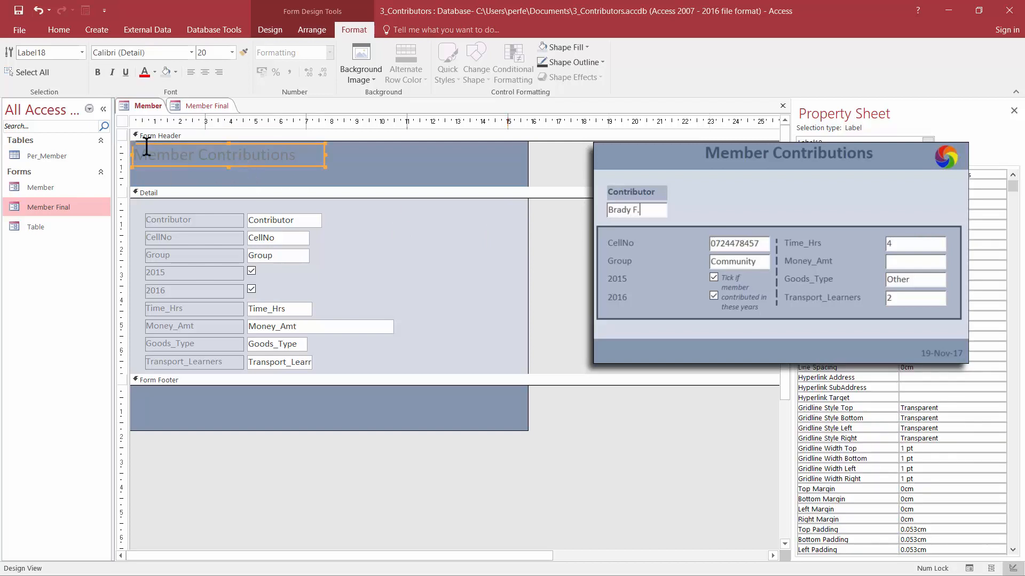
{"action": "left_click", "coordinate": [205, 73]}
{"action": "left_click_drag", "start_coordinate": [247, 165], "coordinate": [344, 166]}
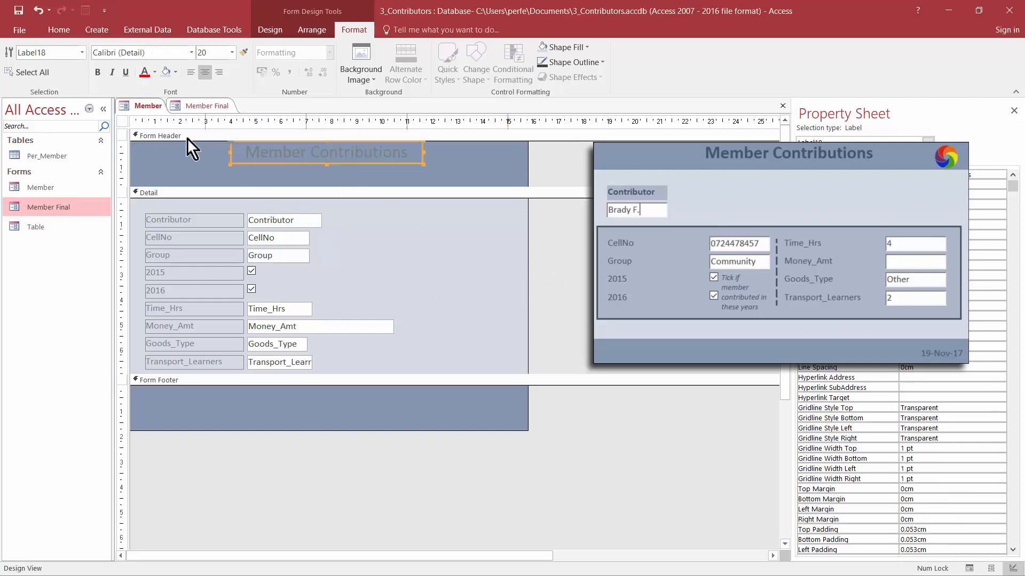
Make the title dark blue-grey and bold, and reduce the Form Header's height to about 1.1 cm
{"action": "left_click", "coordinate": [155, 72]}
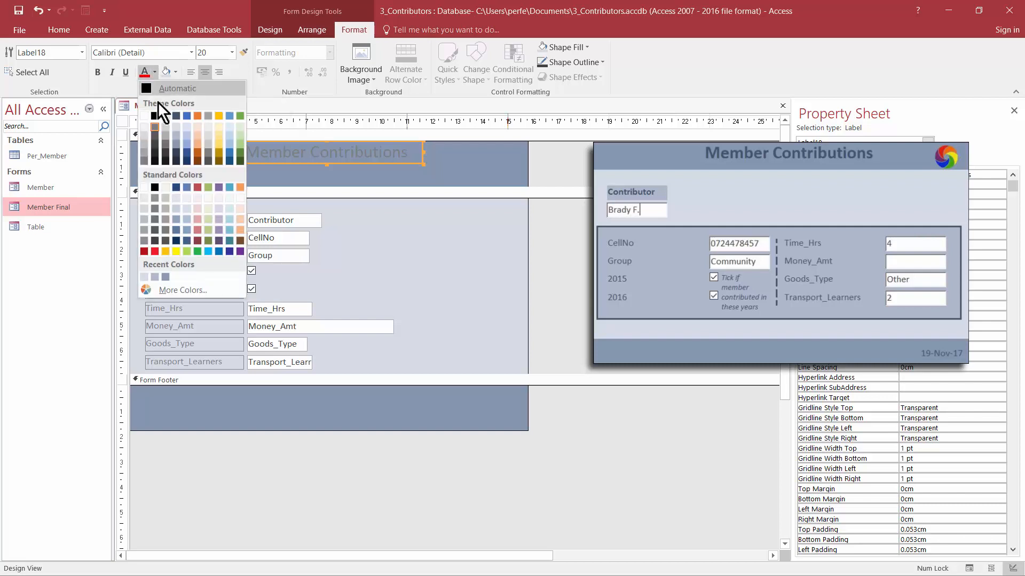
{"action": "left_click", "coordinate": [178, 114]}
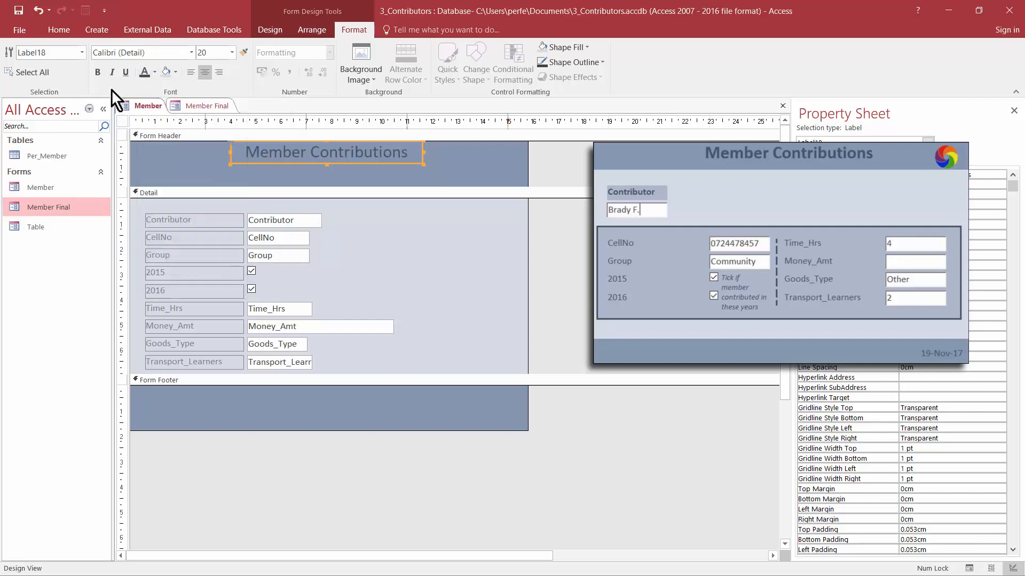
{"action": "left_click", "coordinate": [98, 73]}
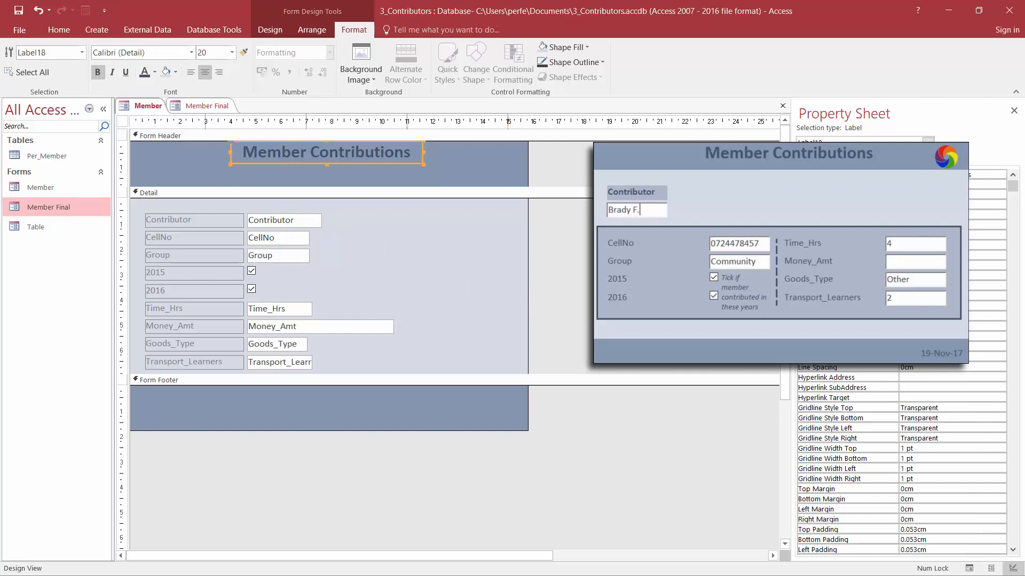
{"action": "left_click", "coordinate": [566, 287]}
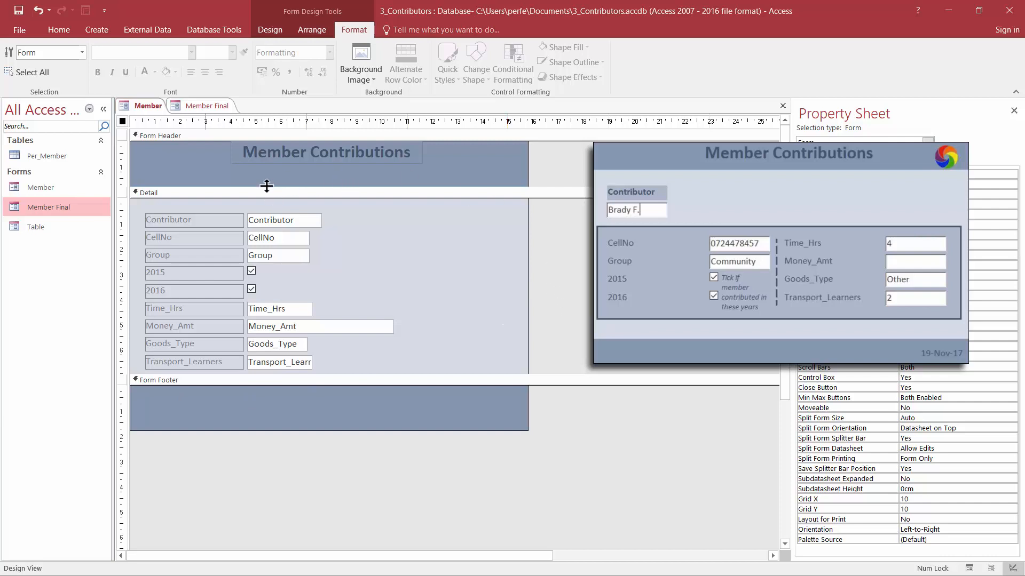
{"action": "left_click_drag", "start_coordinate": [267, 186], "coordinate": [272, 169]}
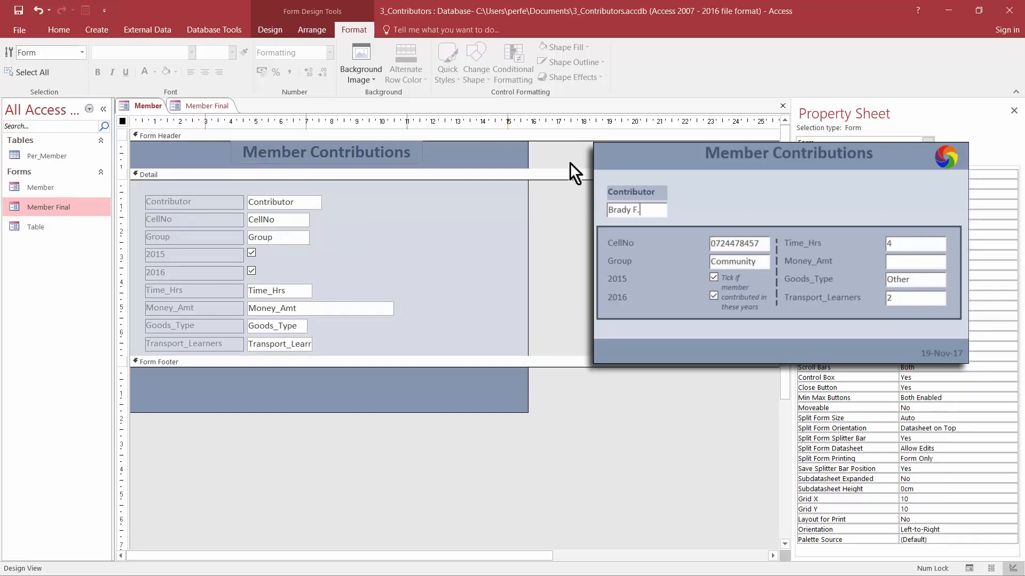
Insert Logo.png as an image control in the Form Header, to the right of the title
{"action": "left_click", "coordinate": [269, 31]}
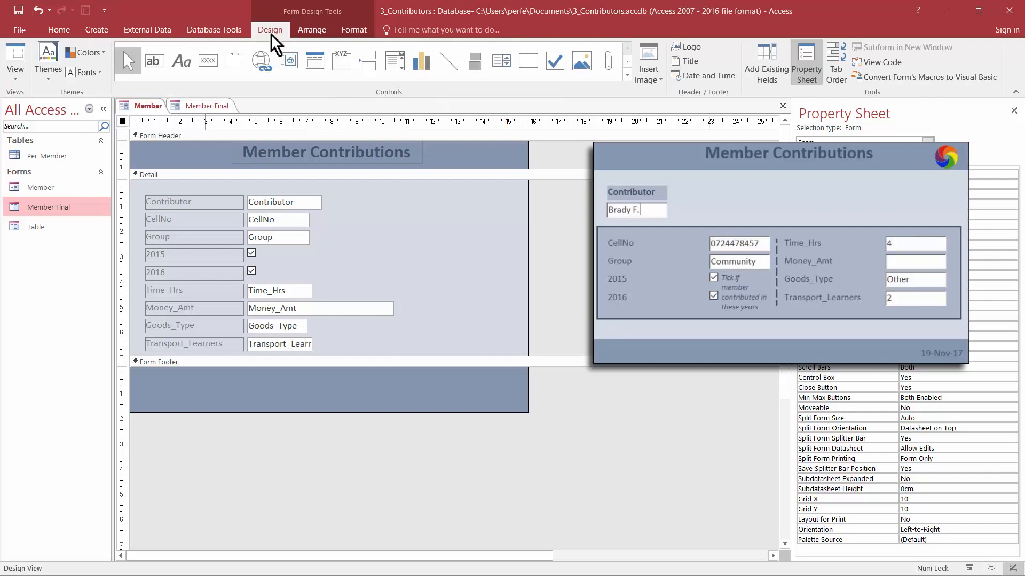
{"action": "left_click", "coordinate": [627, 75]}
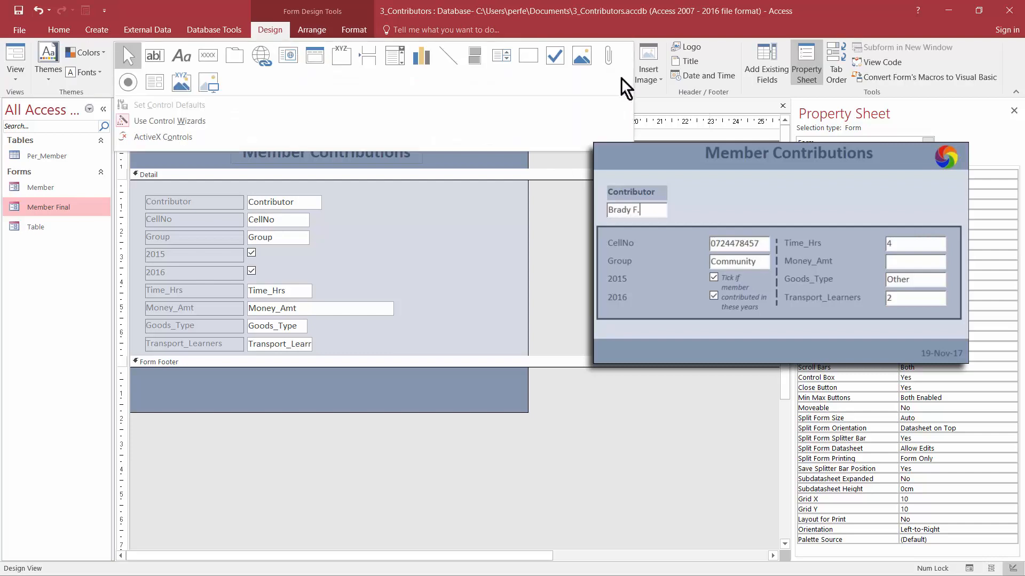
{"action": "left_click", "coordinate": [214, 85]}
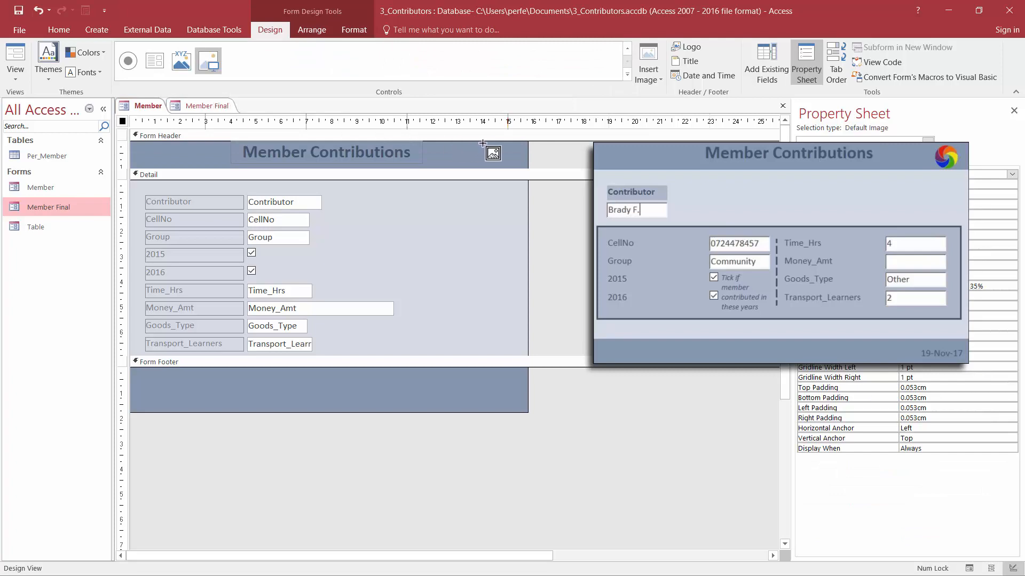
{"action": "left_click_drag", "start_coordinate": [483, 143], "coordinate": [521, 169]}
{"action": "left_click", "coordinate": [172, 185]}
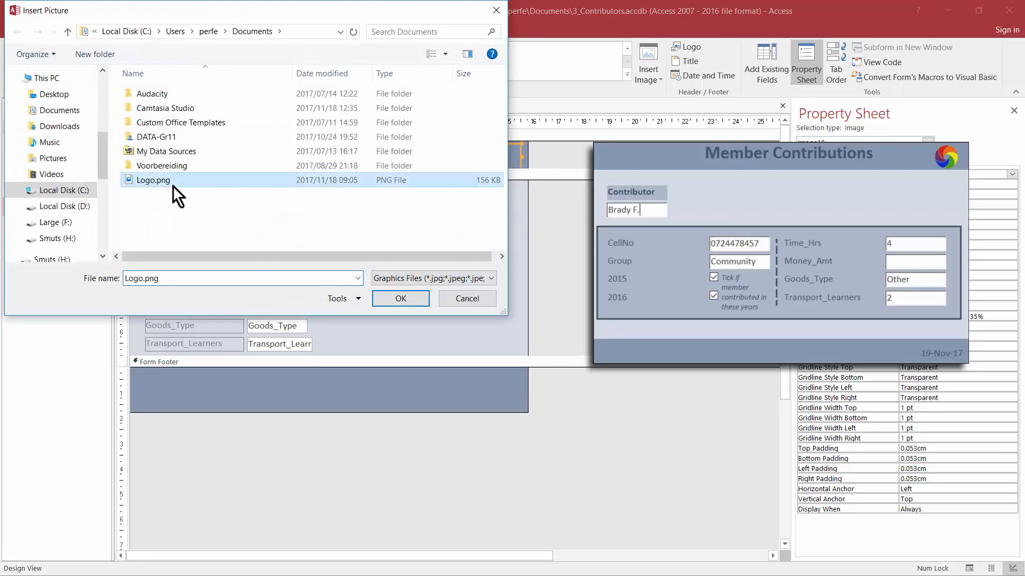
{"action": "left_click", "coordinate": [408, 300]}
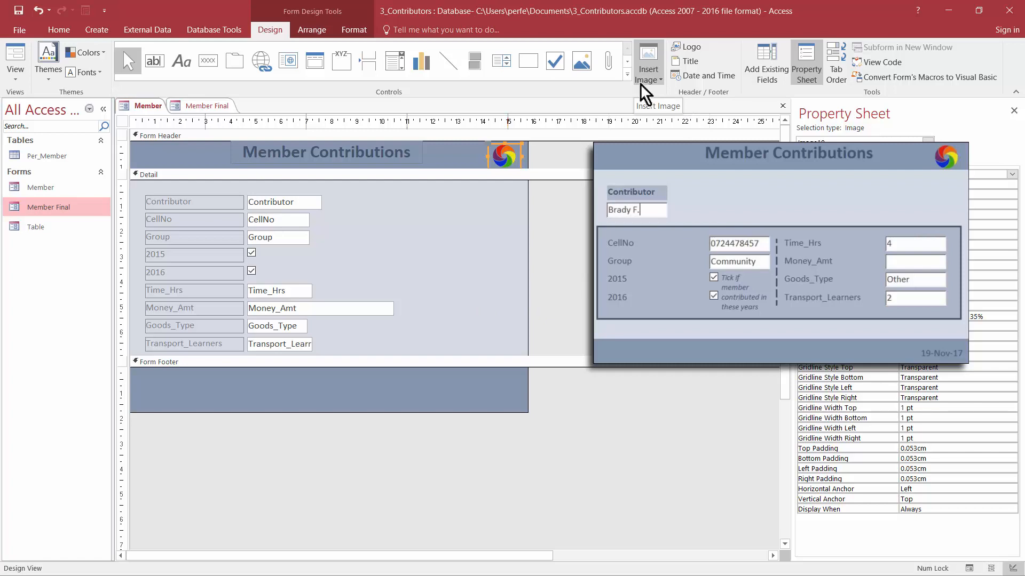
{"action": "left_click", "coordinate": [627, 74]}
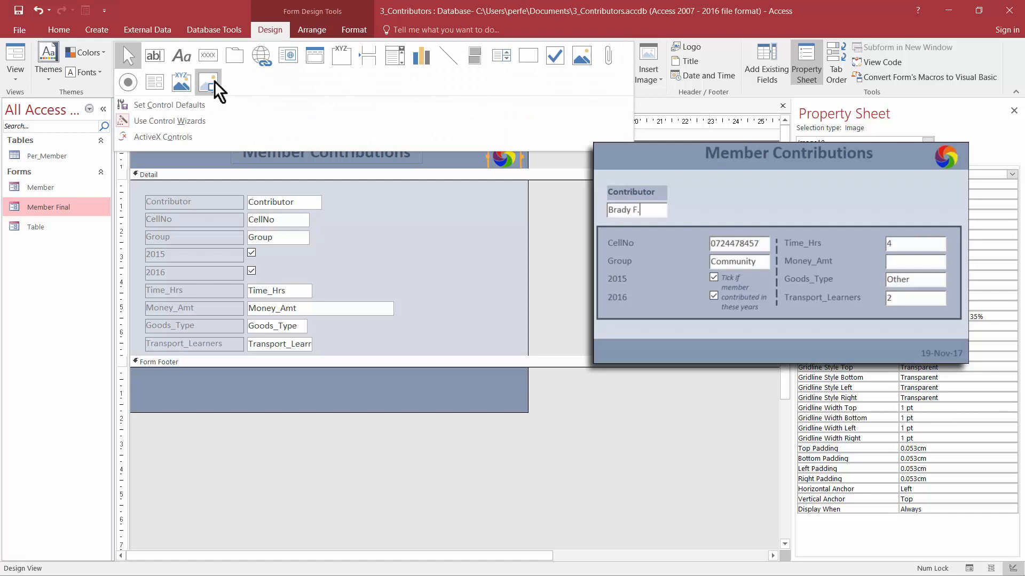
{"action": "left_click", "coordinate": [123, 51]}
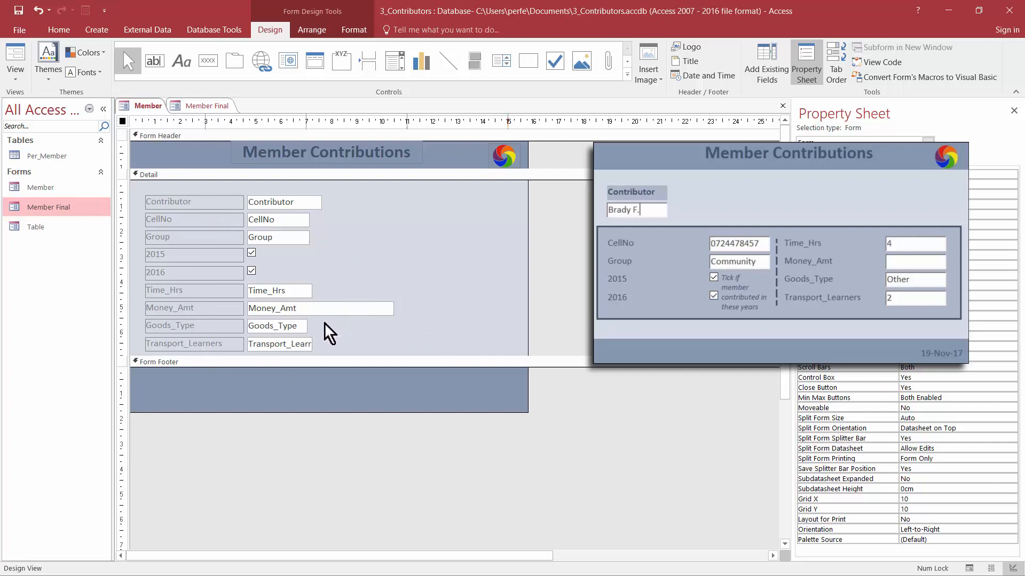
Change the font colour of all field labels in the Detail section to dark blue-grey
{"action": "left_click_drag", "start_coordinate": [201, 185], "coordinate": [202, 369]}
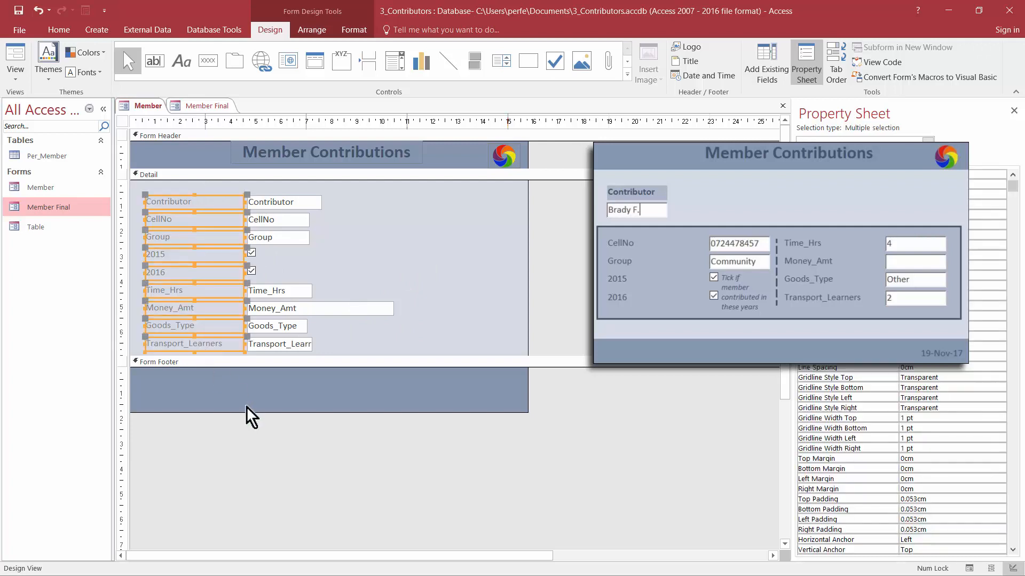
{"action": "left_click", "coordinate": [351, 31]}
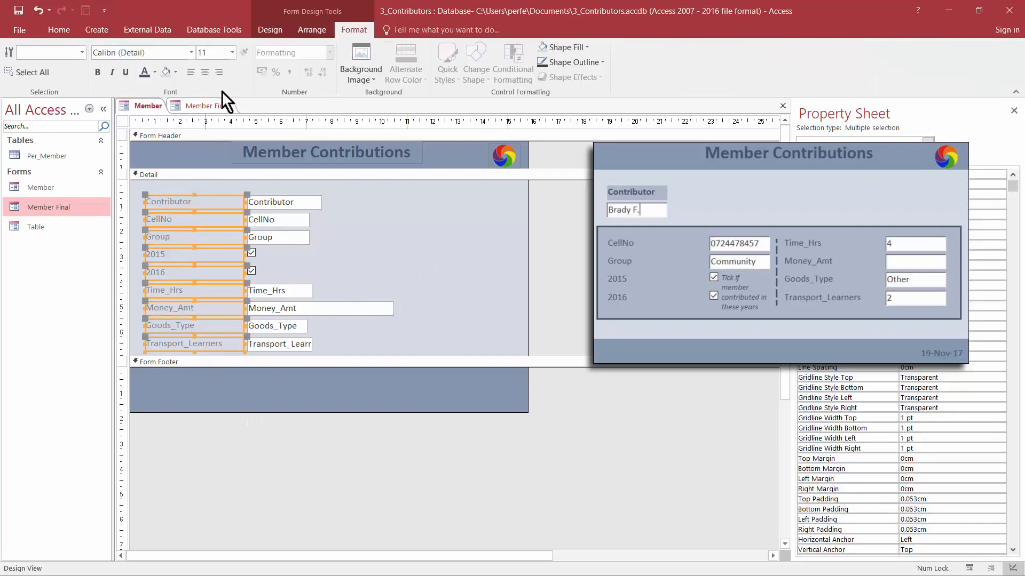
{"action": "left_click", "coordinate": [142, 73]}
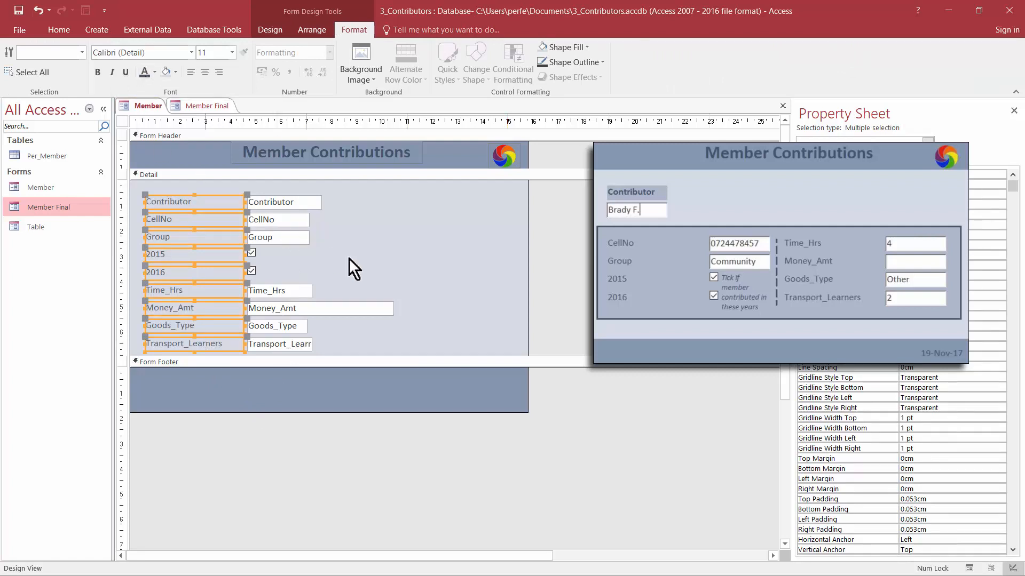
{"action": "left_click", "coordinate": [446, 298]}
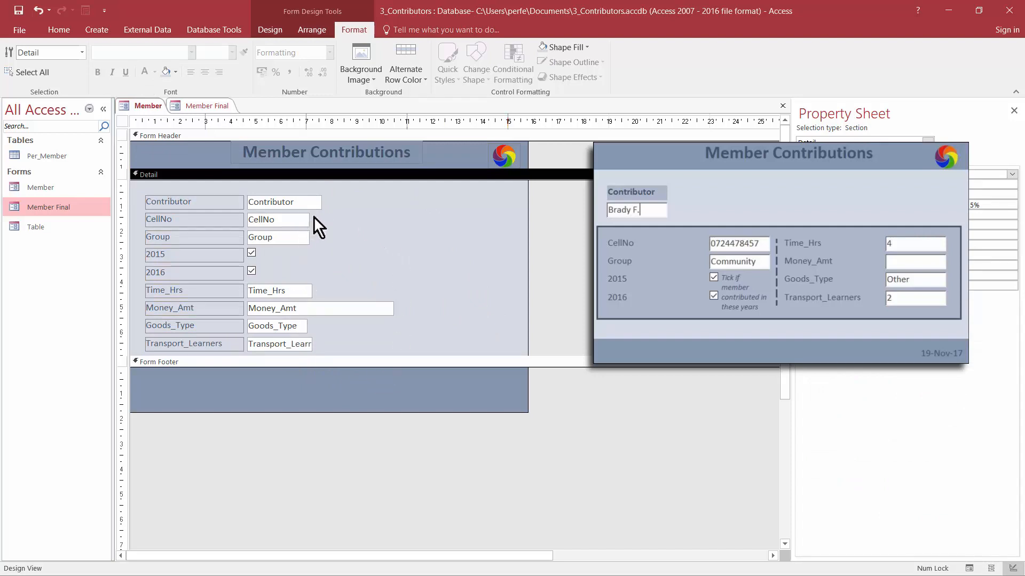
Size all text boxes in the Detail section to the width of the narrowest one
{"action": "left_click_drag", "start_coordinate": [344, 187], "coordinate": [280, 355]}
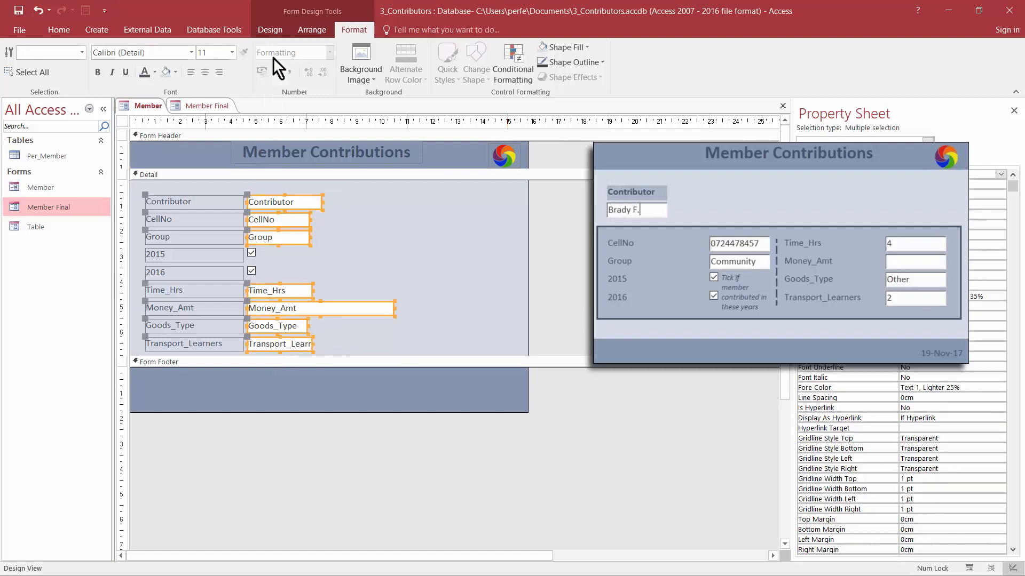
{"action": "left_click", "coordinate": [302, 33]}
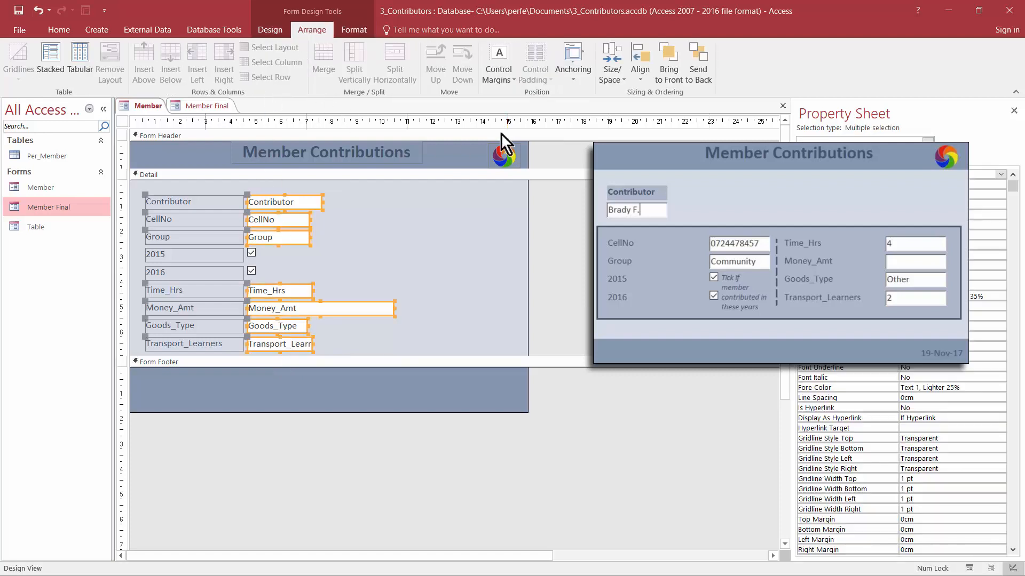
{"action": "left_click", "coordinate": [614, 78]}
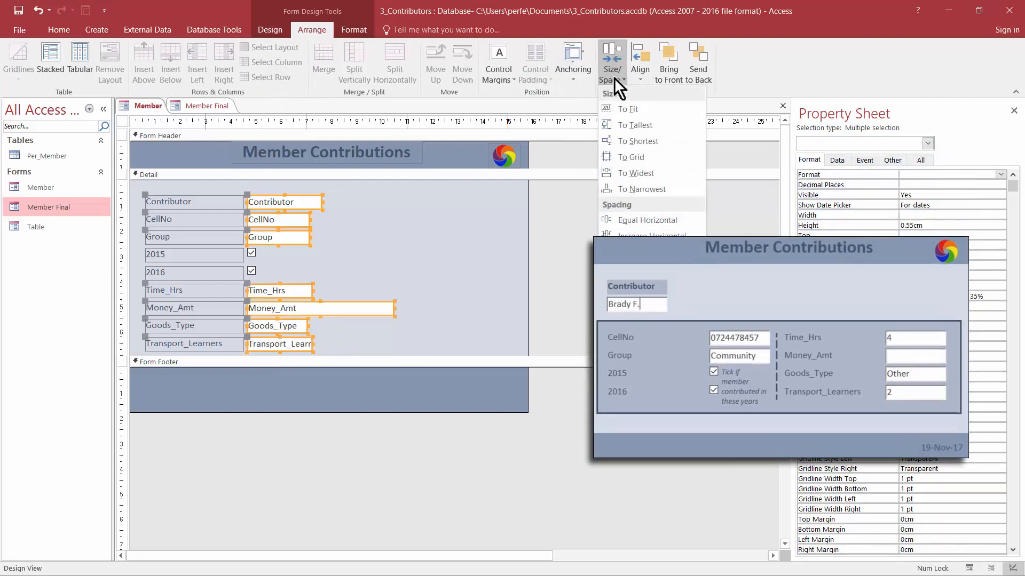
{"action": "left_click", "coordinate": [632, 190]}
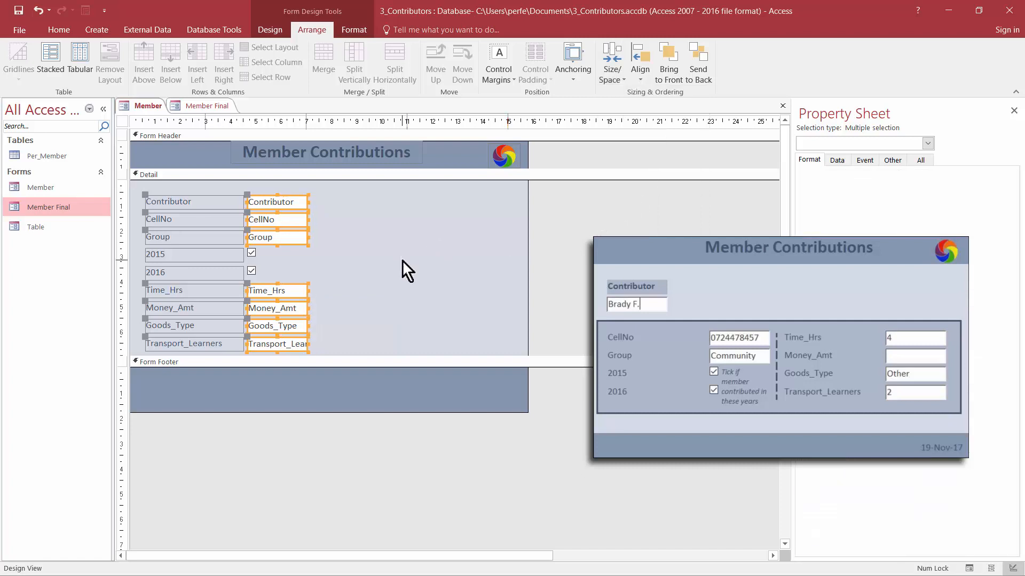
Move the Time_Hrs, Money_Amt, Goods_Type and Transport_Learners fields with their labels into a second column beside CellNo to 2016
{"action": "left_click", "coordinate": [366, 314]}
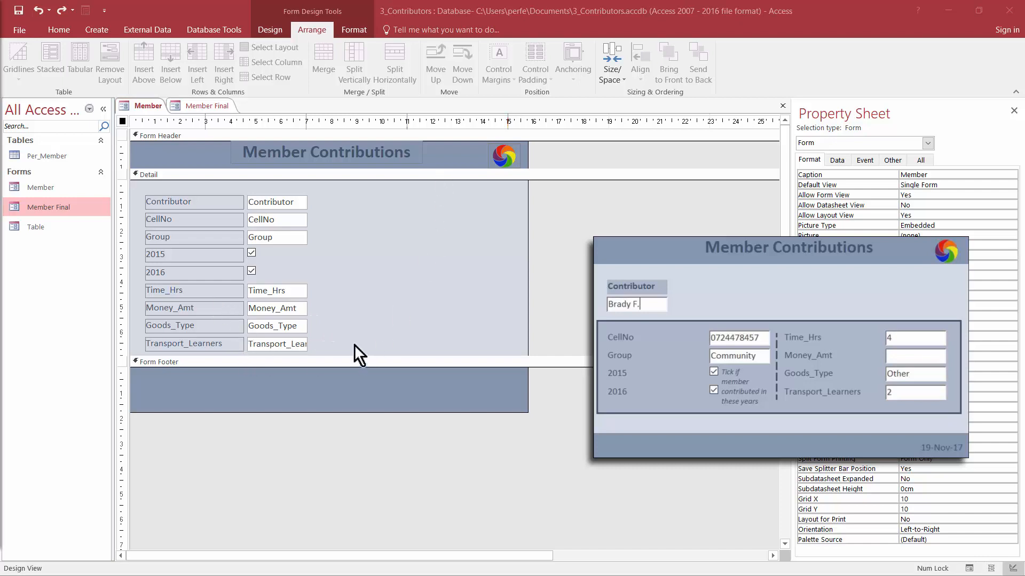
{"action": "left_click_drag", "start_coordinate": [354, 345], "coordinate": [378, 228]}
{"action": "left_click", "coordinate": [611, 257]}
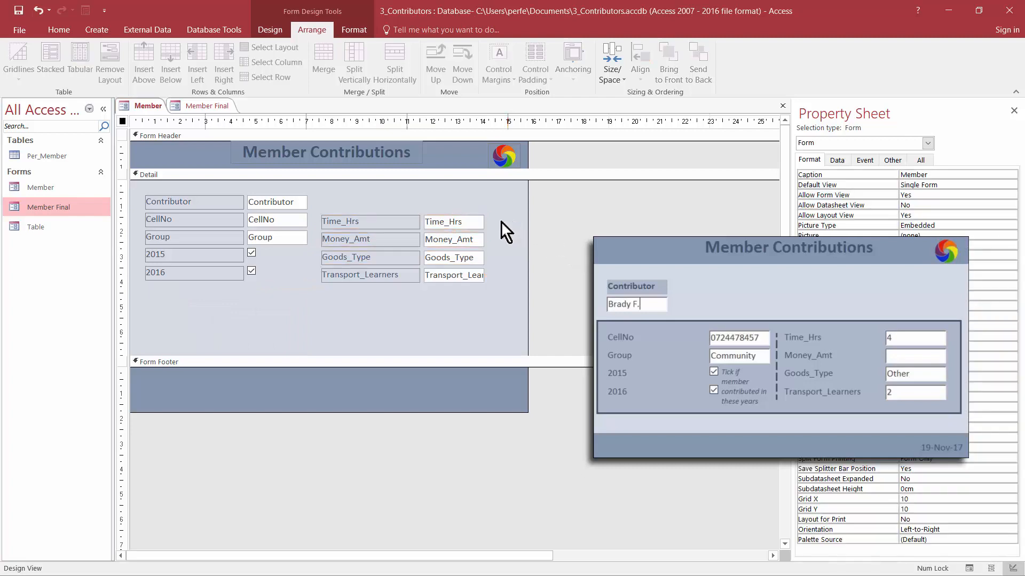
Top-align the Time_Hrs controls with the CellNo row and the Money_Amt controls with the Group row
{"action": "left_click_drag", "start_coordinate": [495, 222], "coordinate": [205, 222]}
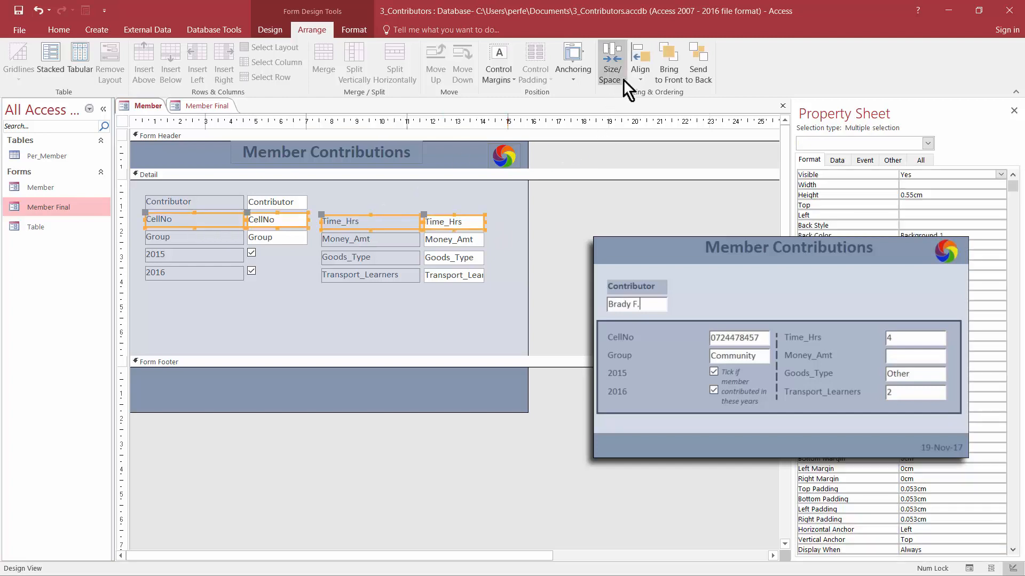
{"action": "left_click", "coordinate": [640, 70]}
{"action": "left_click", "coordinate": [652, 137]}
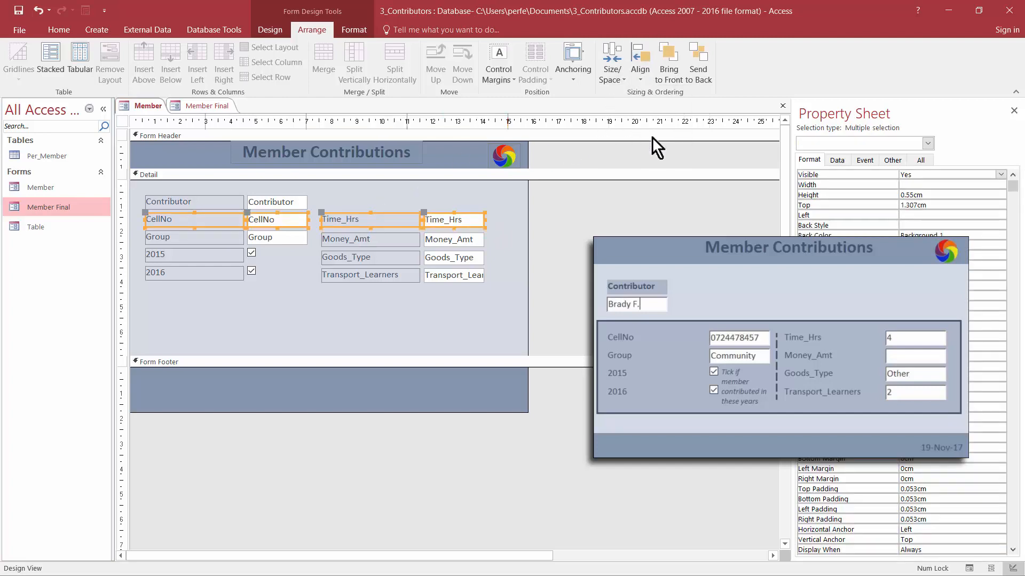
{"action": "left_click_drag", "start_coordinate": [501, 245], "coordinate": [195, 240]}
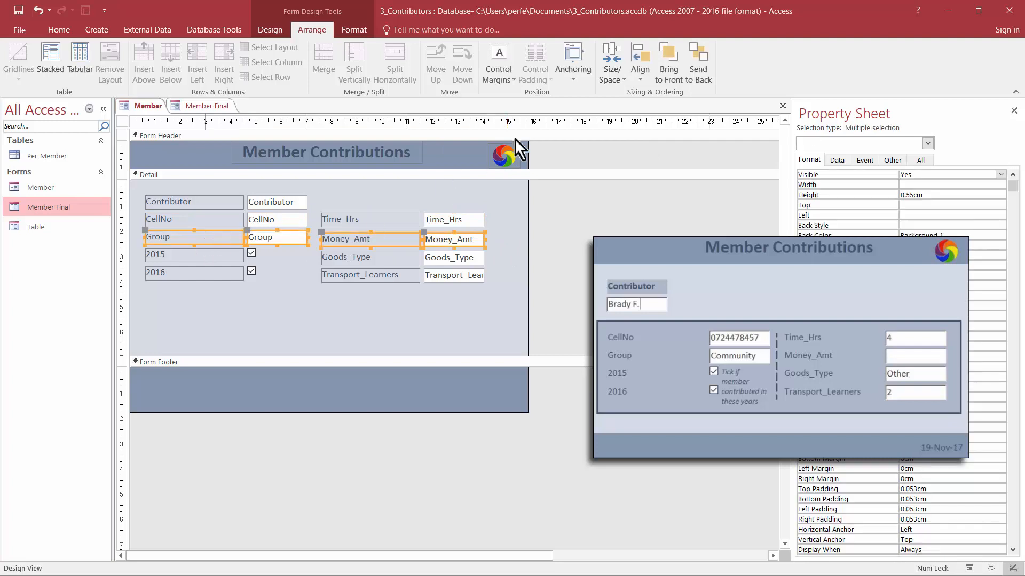
{"action": "left_click", "coordinate": [645, 81]}
{"action": "left_click", "coordinate": [663, 136]}
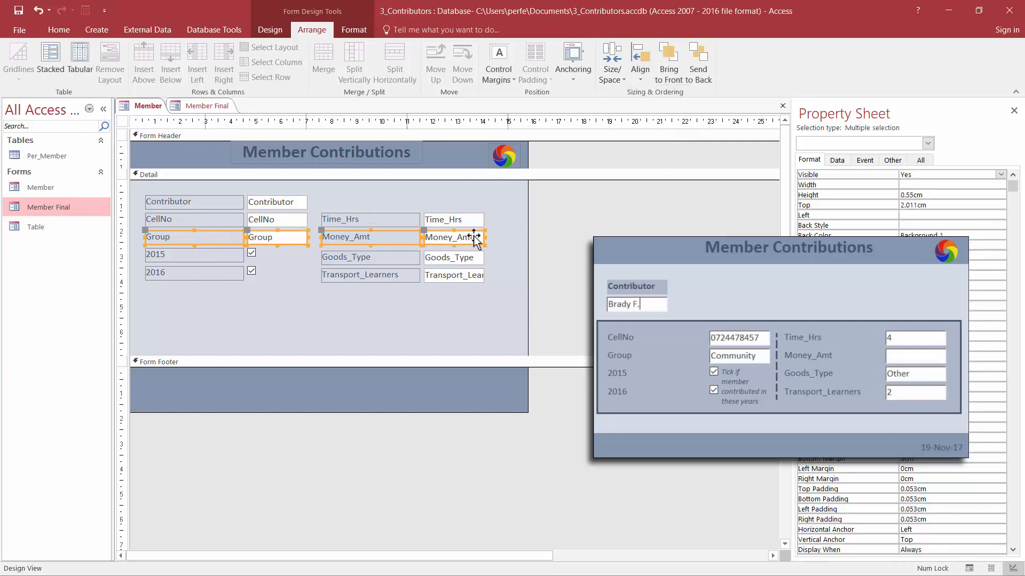
Top-align the Goods_Type controls with the 2015 row and the Transport_Learners controls with the 2016 row
{"action": "left_click_drag", "start_coordinate": [492, 255], "coordinate": [352, 249]}
{"action": "left_click", "coordinate": [645, 67]}
{"action": "left_click", "coordinate": [663, 137]}
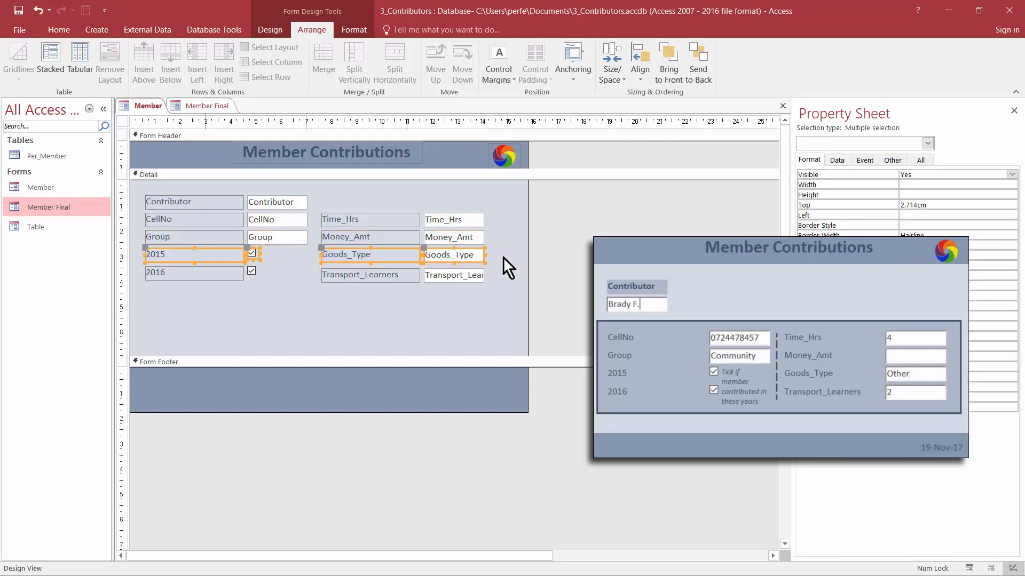
{"action": "left_click_drag", "start_coordinate": [501, 270], "coordinate": [183, 273]}
{"action": "left_click", "coordinate": [643, 67]}
{"action": "left_click", "coordinate": [662, 138]}
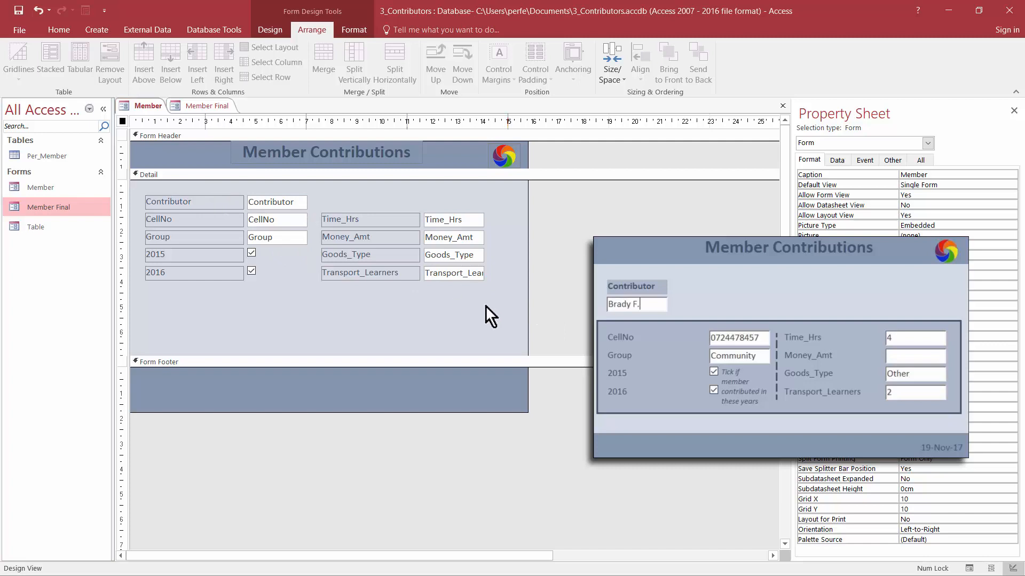
Move the four field rows below Contributor down together, leaving a gap beneath the Contributor field
{"action": "left_click_drag", "start_coordinate": [517, 320], "coordinate": [200, 259]}
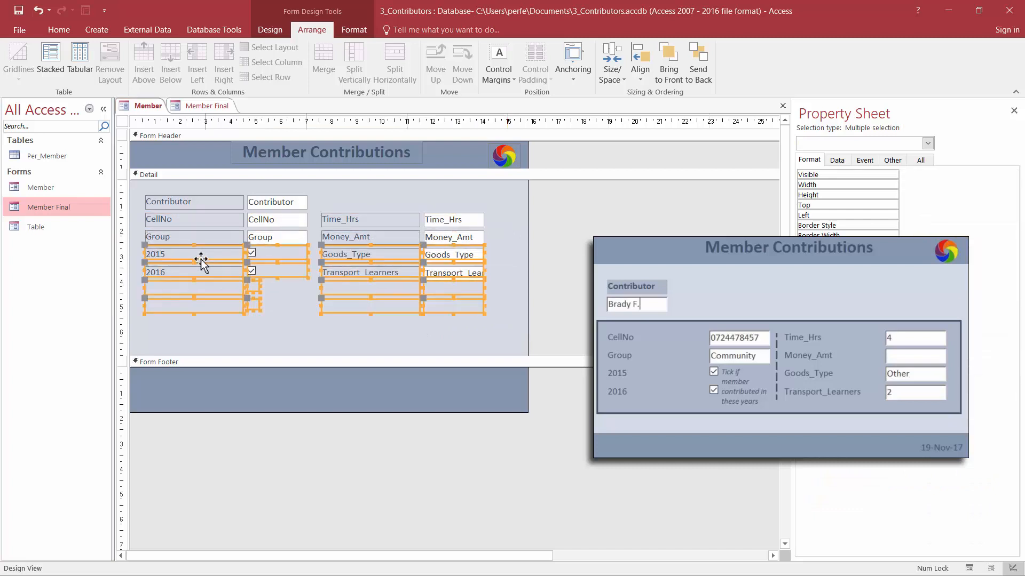
{"action": "left_click", "coordinate": [576, 257]}
Try to move the Contributor text box down from its place beside the label
{"action": "left_click", "coordinate": [259, 206]}
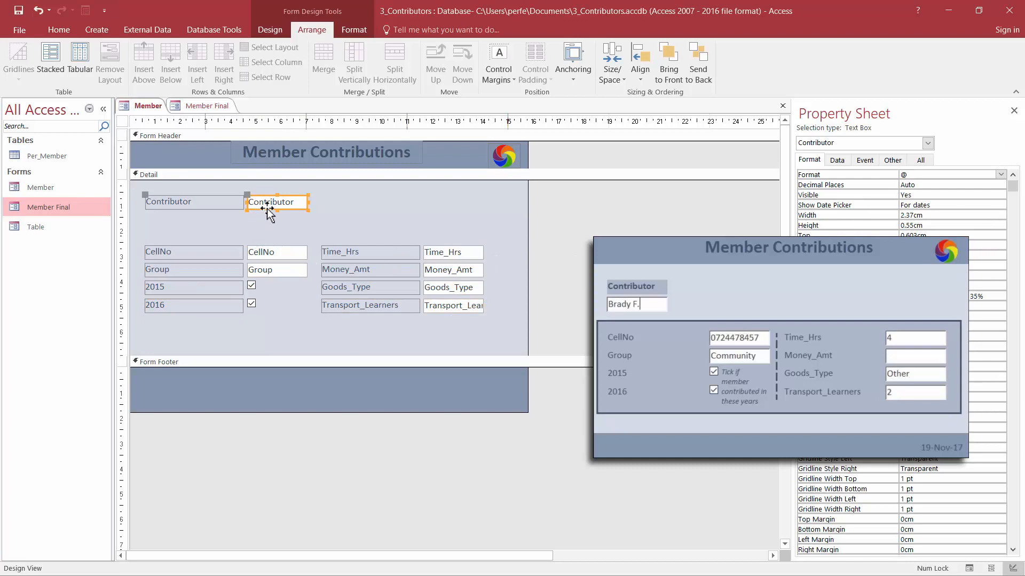
{"action": "left_click_drag", "start_coordinate": [267, 210], "coordinate": [266, 233]}
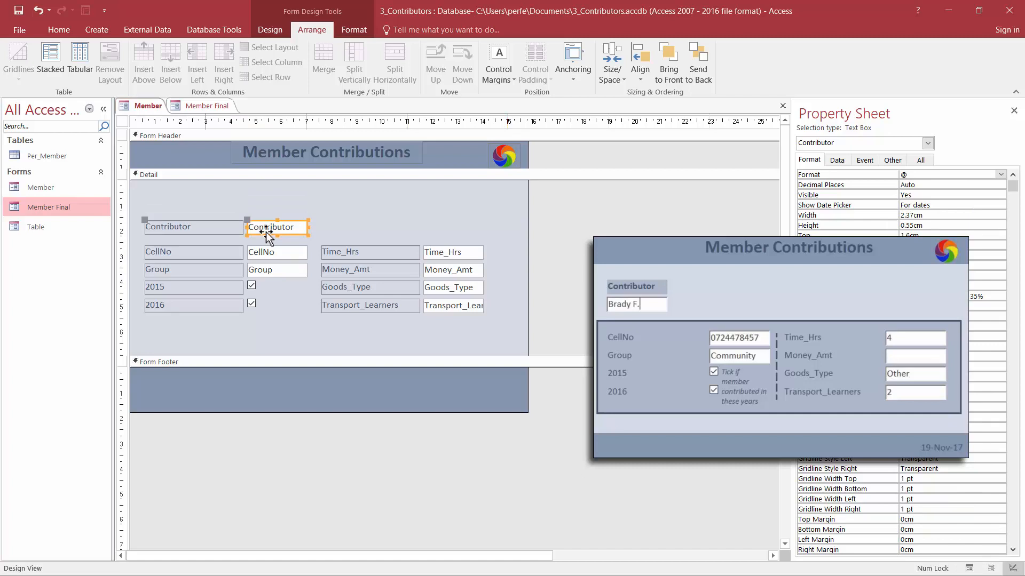
{"action": "key", "text": "ctrl+z"}
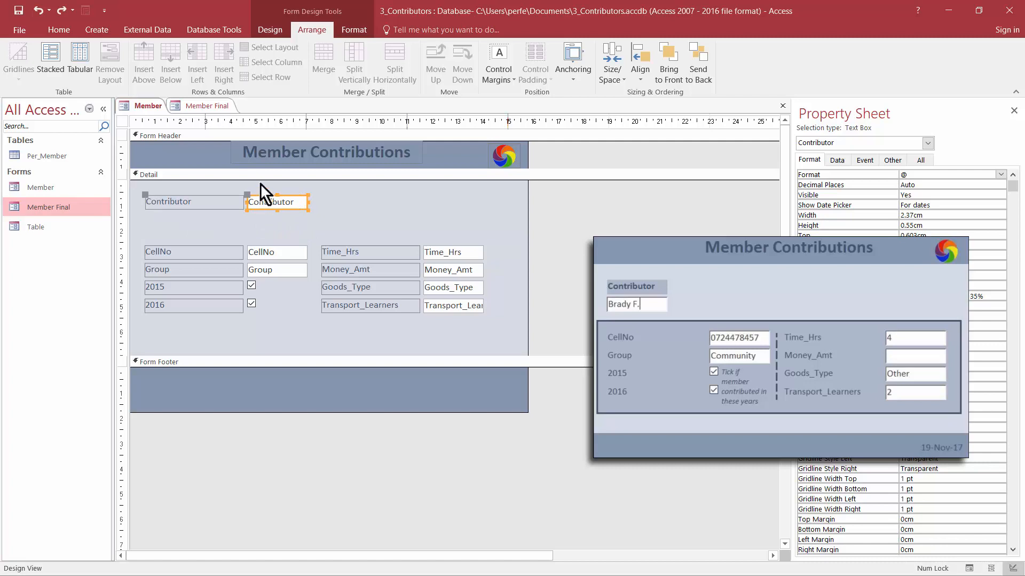
Move the Contributor text box on its own to directly beneath its label and size both to the narrowest width
{"action": "left_click_drag", "start_coordinate": [247, 193], "coordinate": [147, 217]}
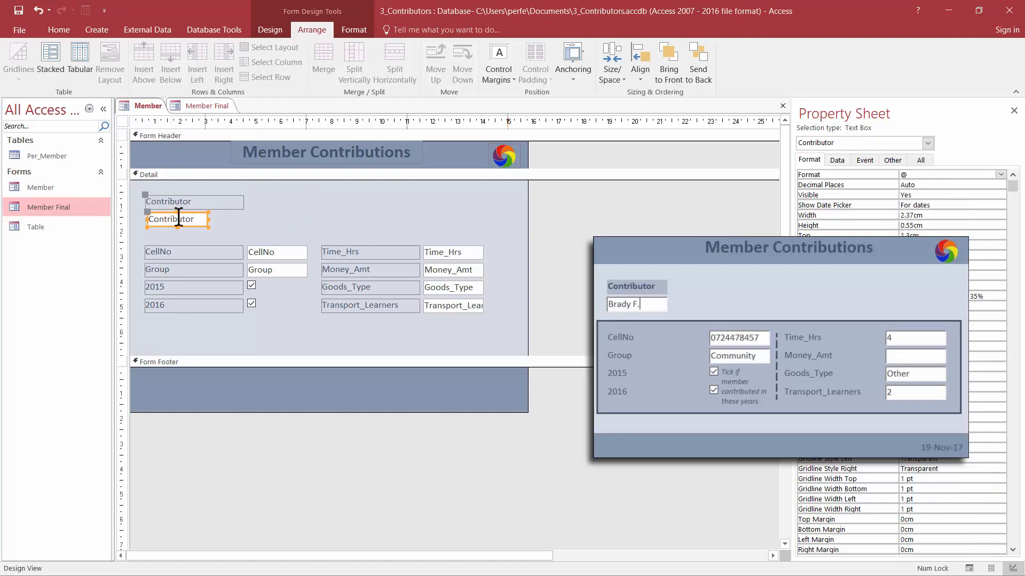
{"action": "left_click", "coordinate": [213, 203], "text": "shift"}
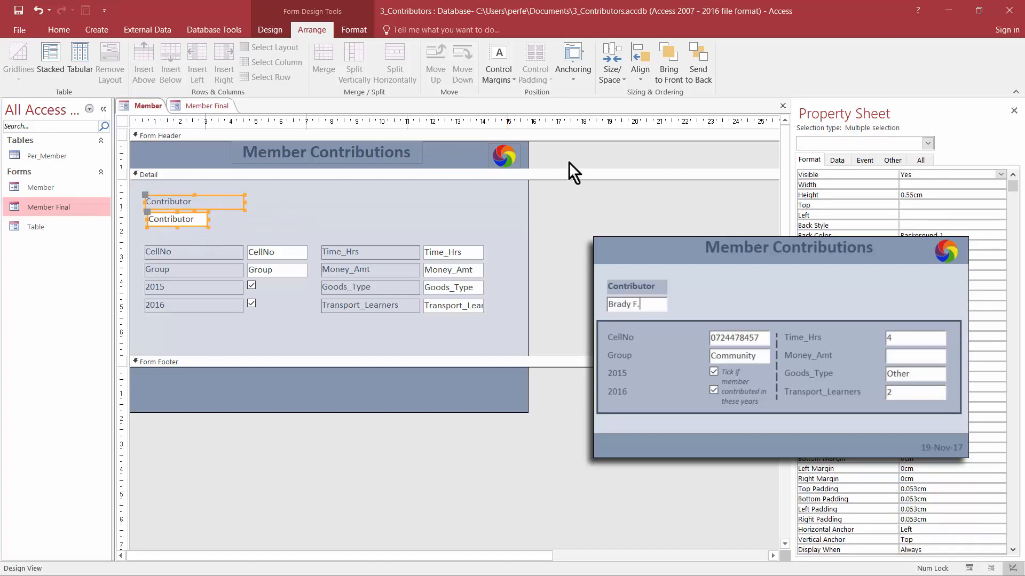
{"action": "left_click", "coordinate": [606, 77]}
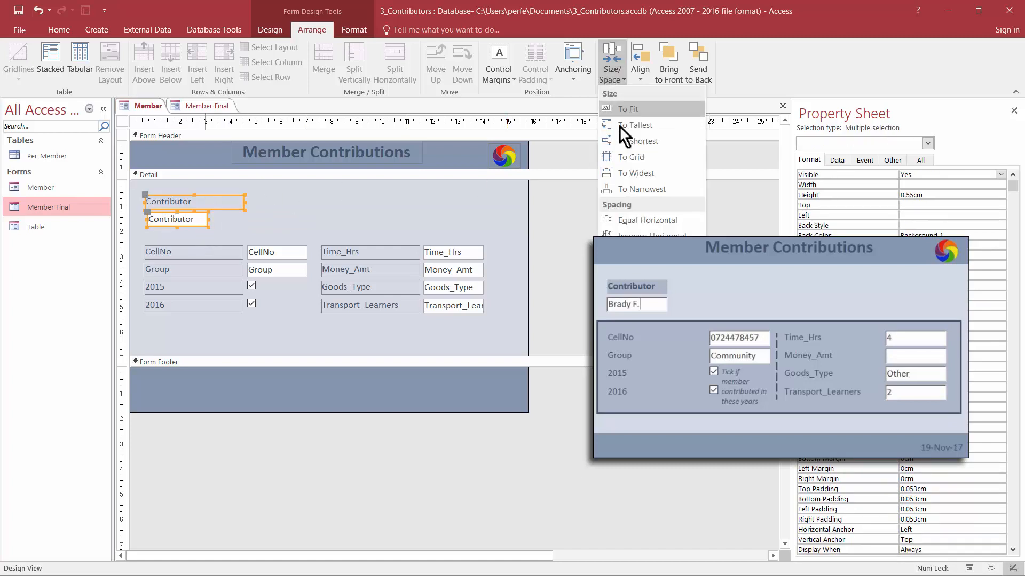
{"action": "left_click", "coordinate": [620, 187]}
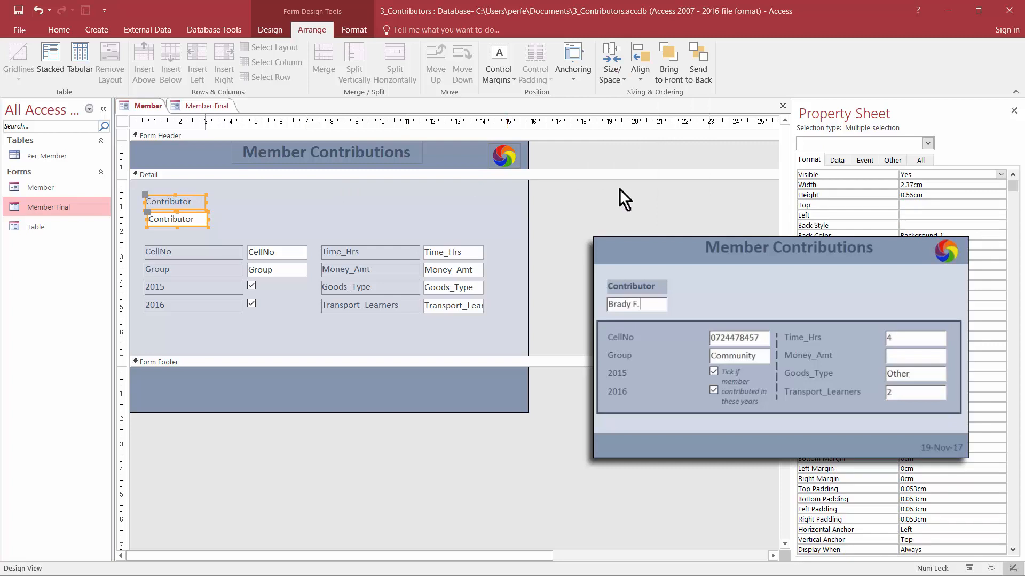
Left-align the Contributor label and text box with the CellNo and Group labels
{"action": "left_click_drag", "start_coordinate": [200, 183], "coordinate": [176, 265]}
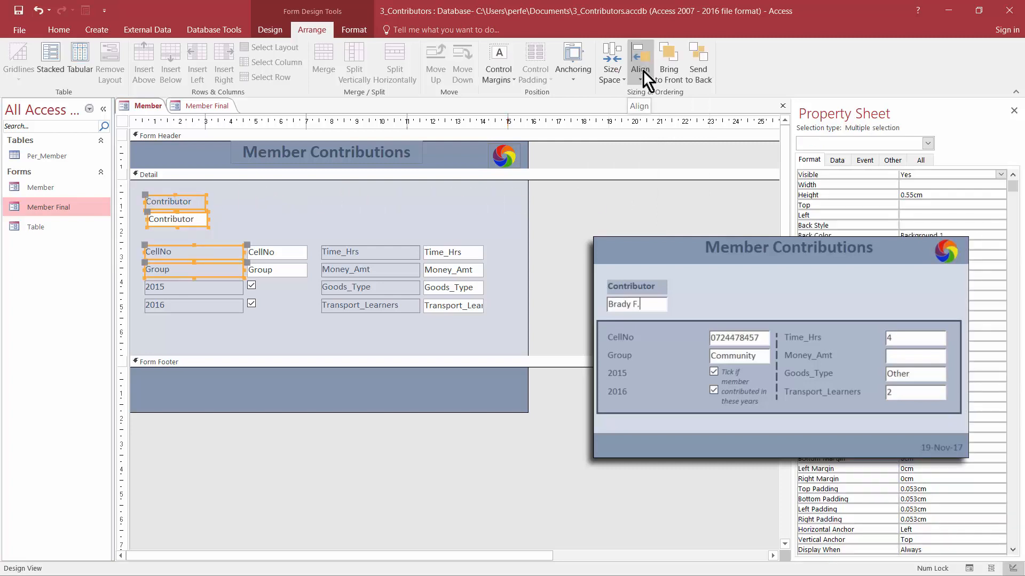
{"action": "left_click", "coordinate": [643, 69]}
{"action": "left_click", "coordinate": [642, 108]}
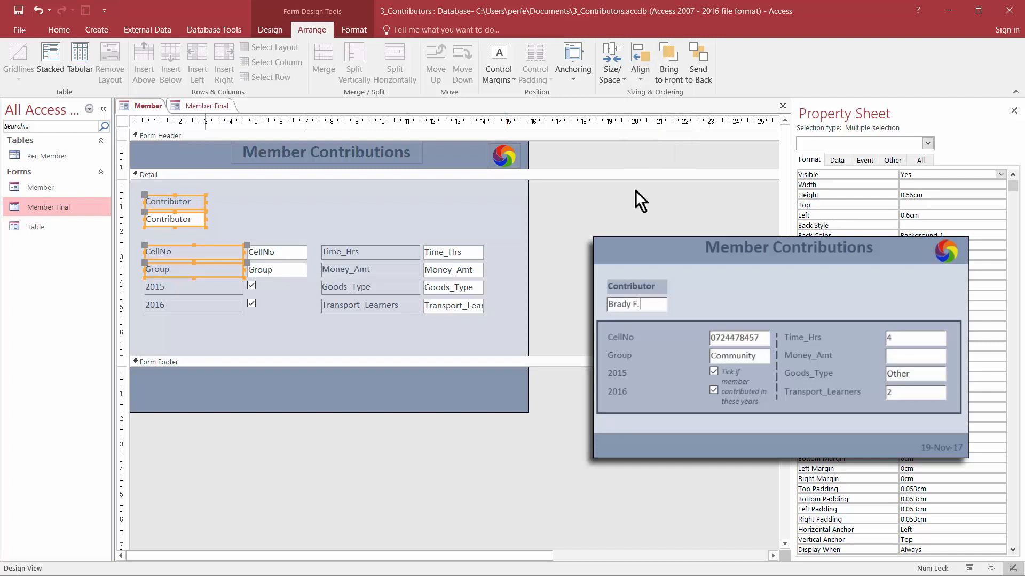
{"action": "left_click", "coordinate": [630, 217]}
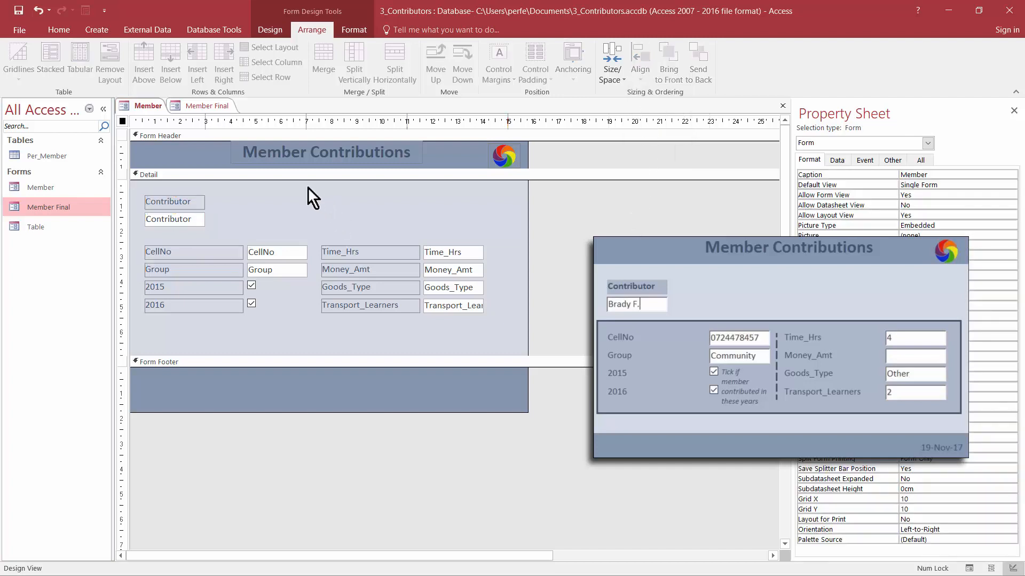
Give the Contributor label a medium blue-grey background and bold text
{"action": "left_click", "coordinate": [175, 203]}
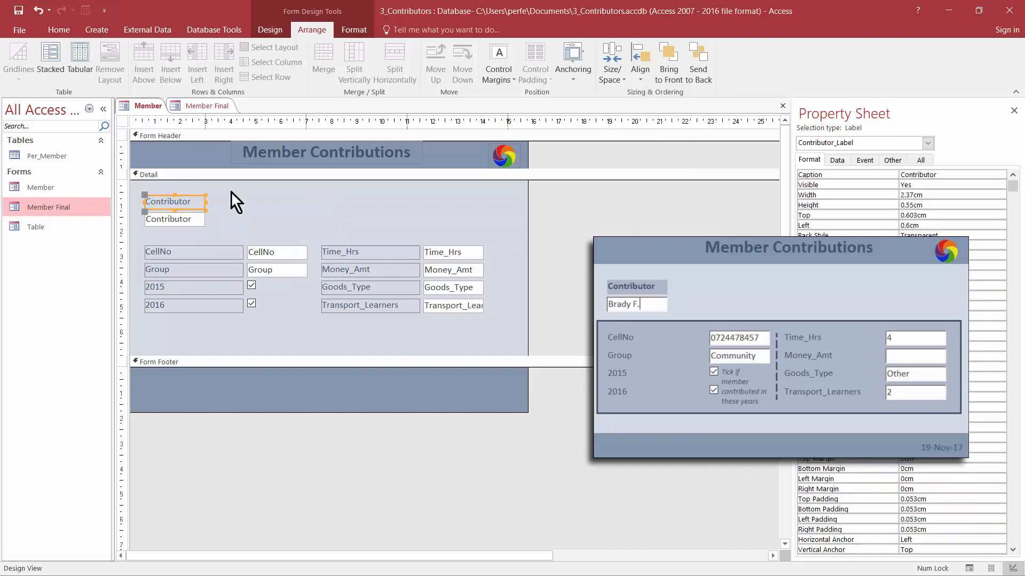
{"action": "left_click", "coordinate": [353, 29]}
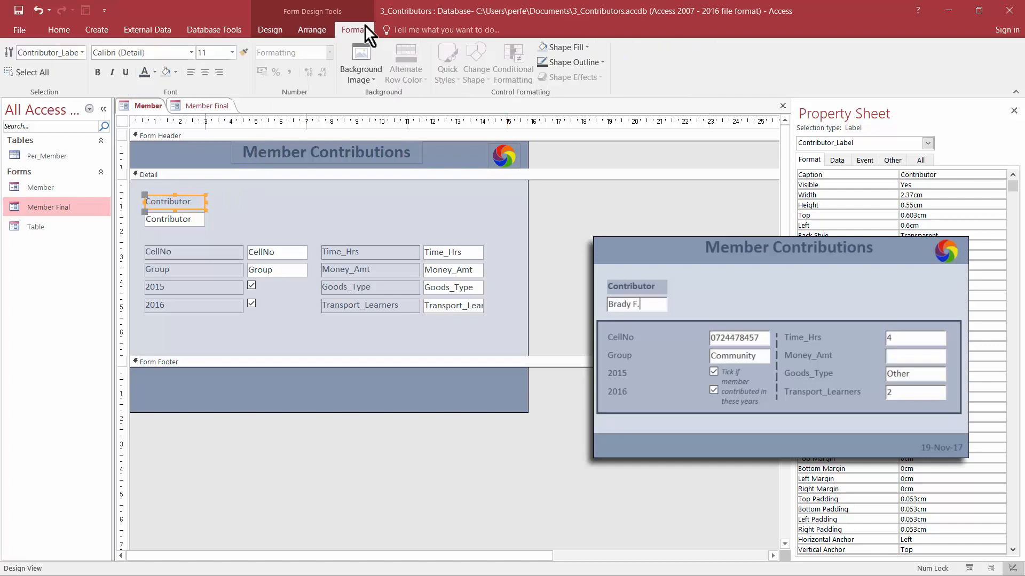
{"action": "left_click", "coordinate": [175, 72]}
{"action": "left_click", "coordinate": [199, 134]}
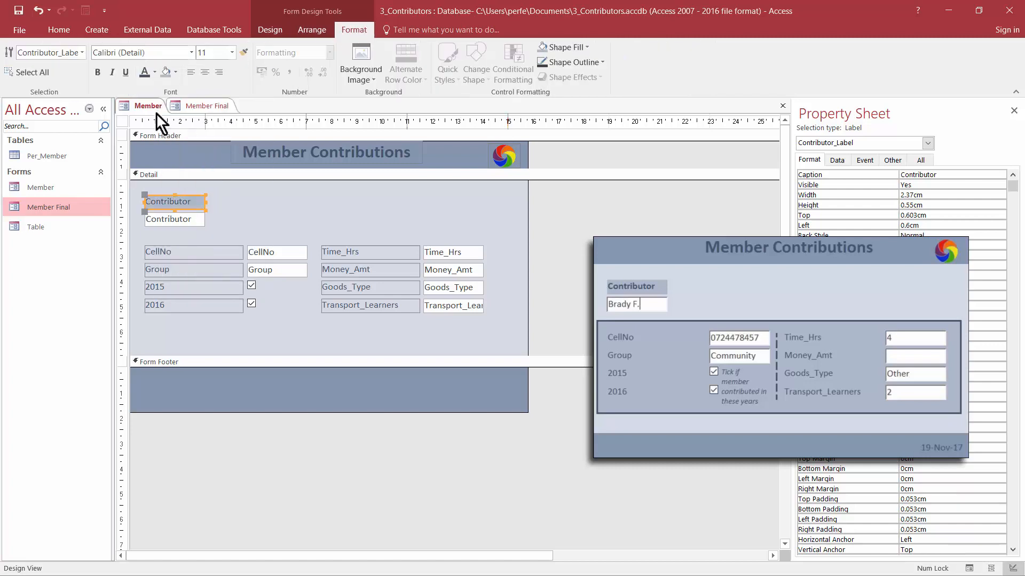
{"action": "left_click", "coordinate": [484, 233]}
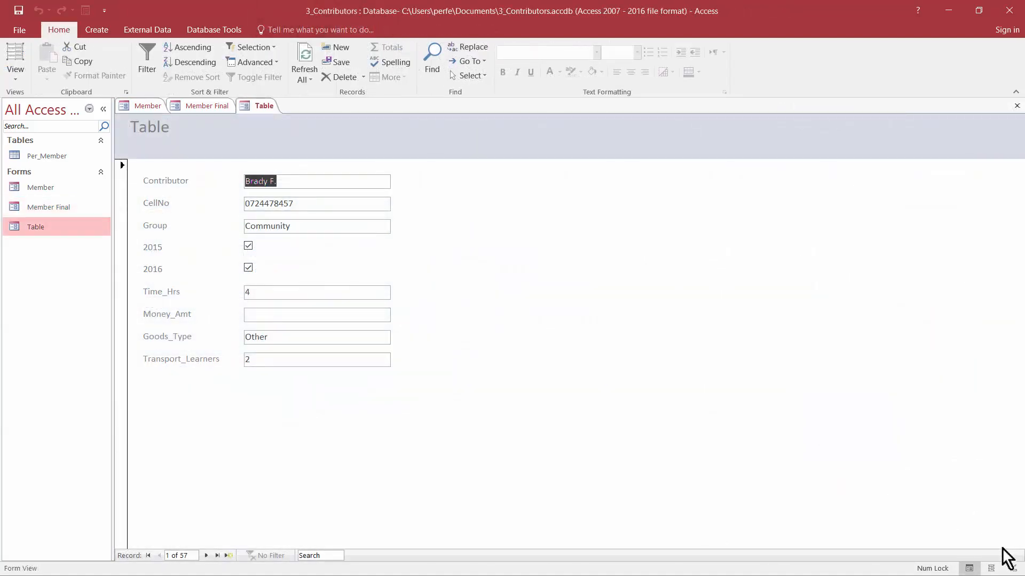
Remove the control layout from all the Table form's fields in Design View and move the Contributor label up slightly
{"action": "left_click", "coordinate": [1014, 569]}
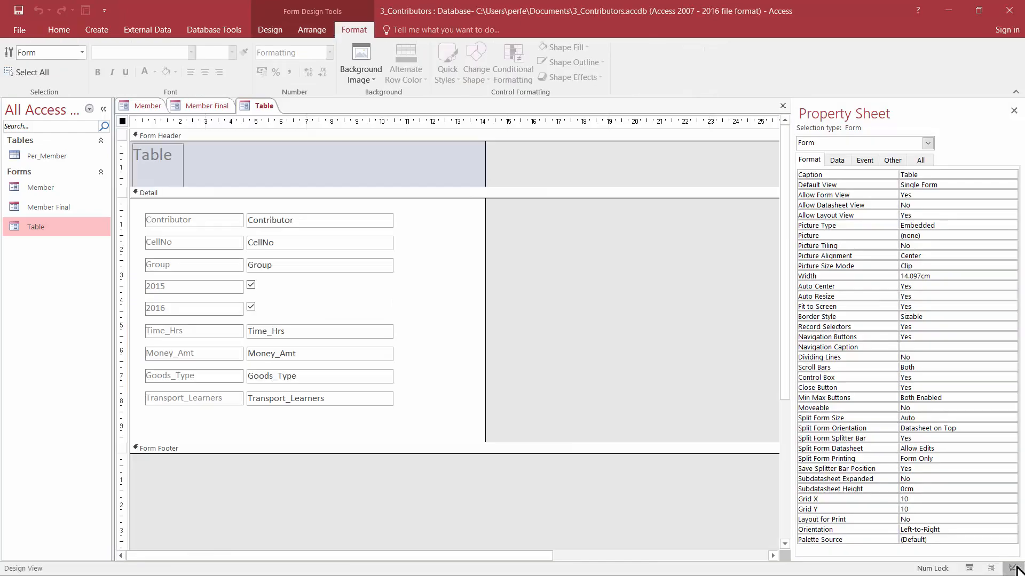
{"action": "left_click", "coordinate": [198, 219]}
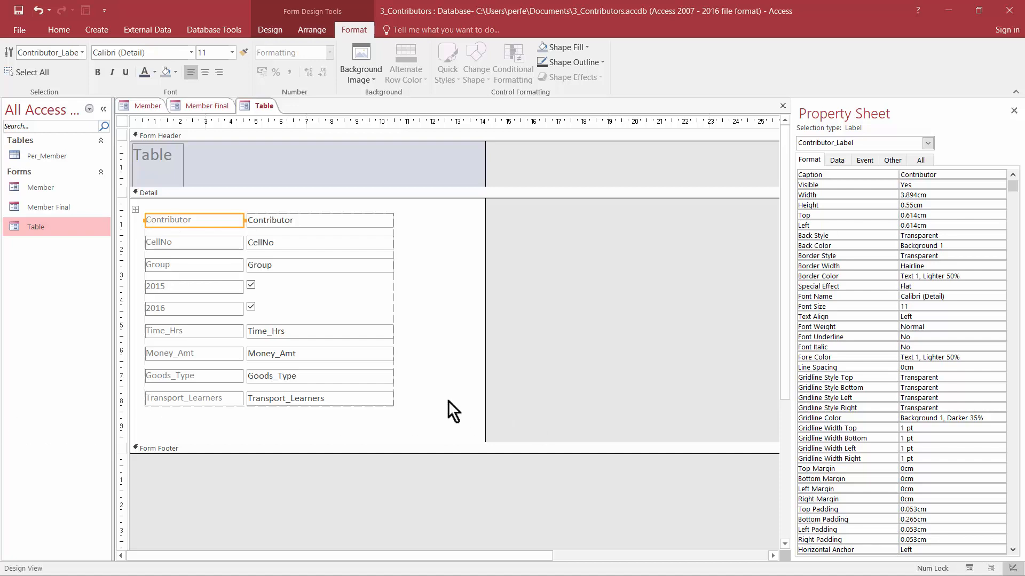
{"action": "left_click", "coordinate": [135, 209]}
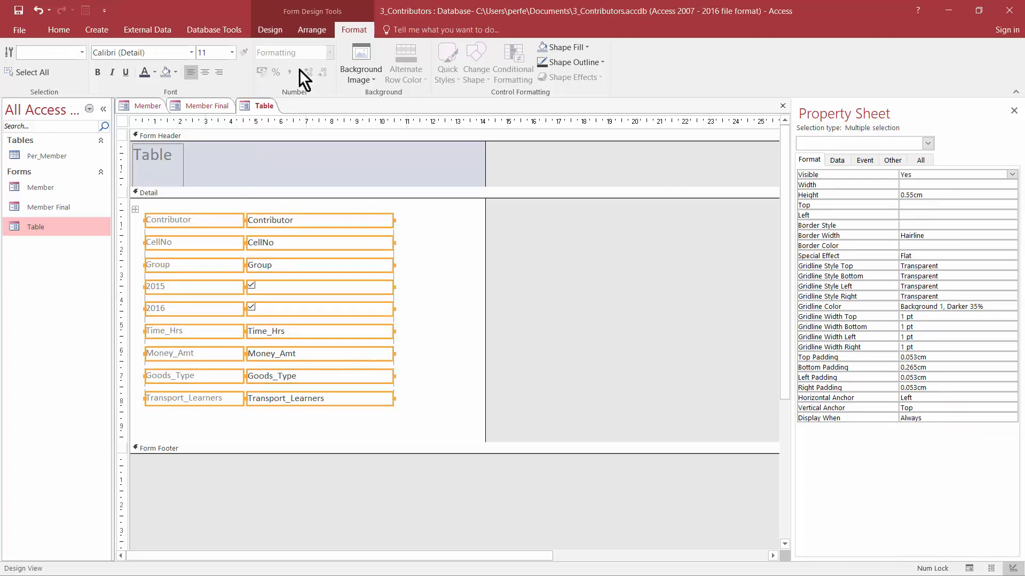
{"action": "left_click", "coordinate": [314, 34]}
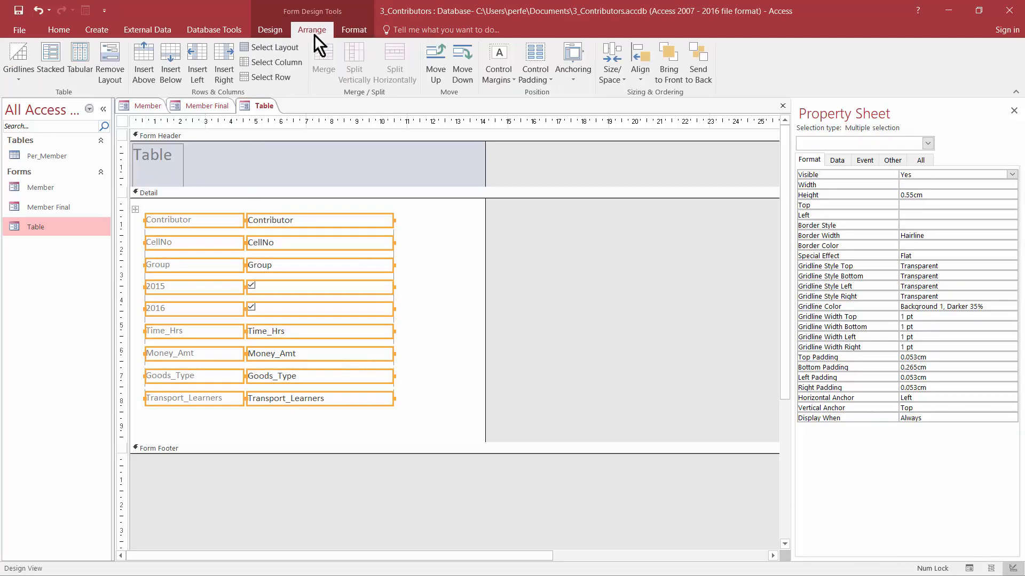
{"action": "left_click", "coordinate": [104, 79]}
{"action": "left_click", "coordinate": [537, 393]}
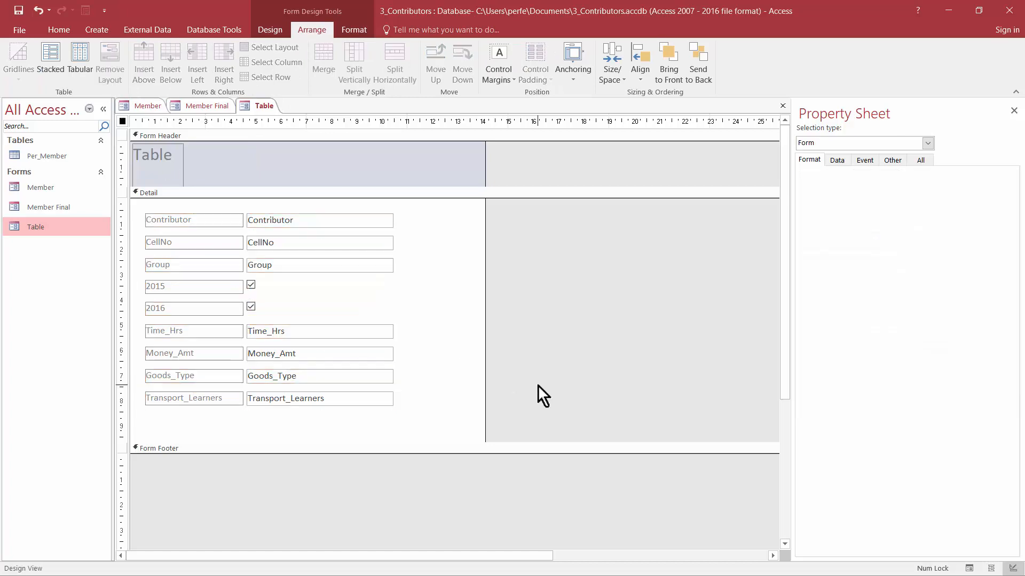
{"action": "left_click", "coordinate": [215, 215]}
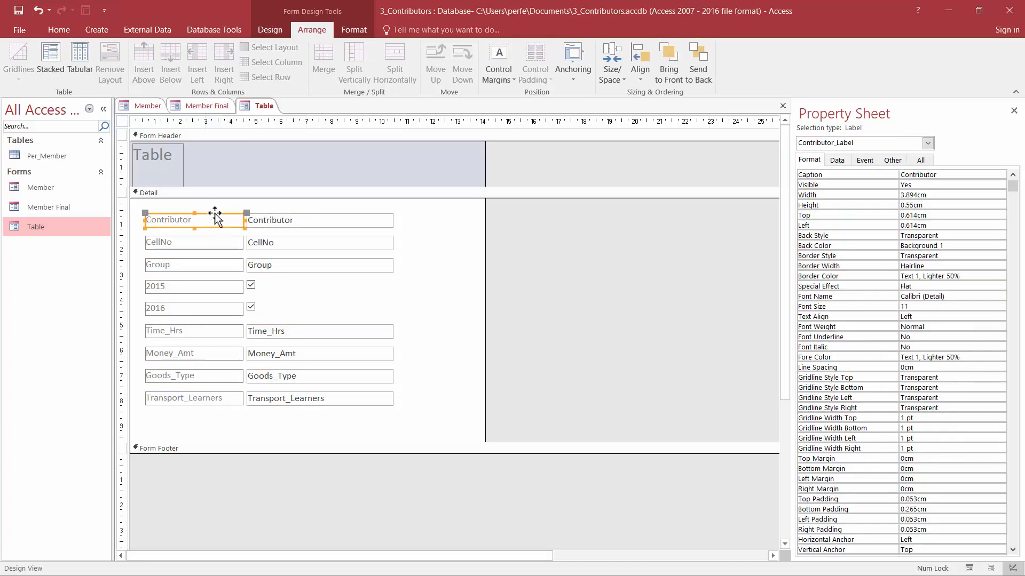
{"action": "left_click_drag", "start_coordinate": [215, 216], "coordinate": [215, 204]}
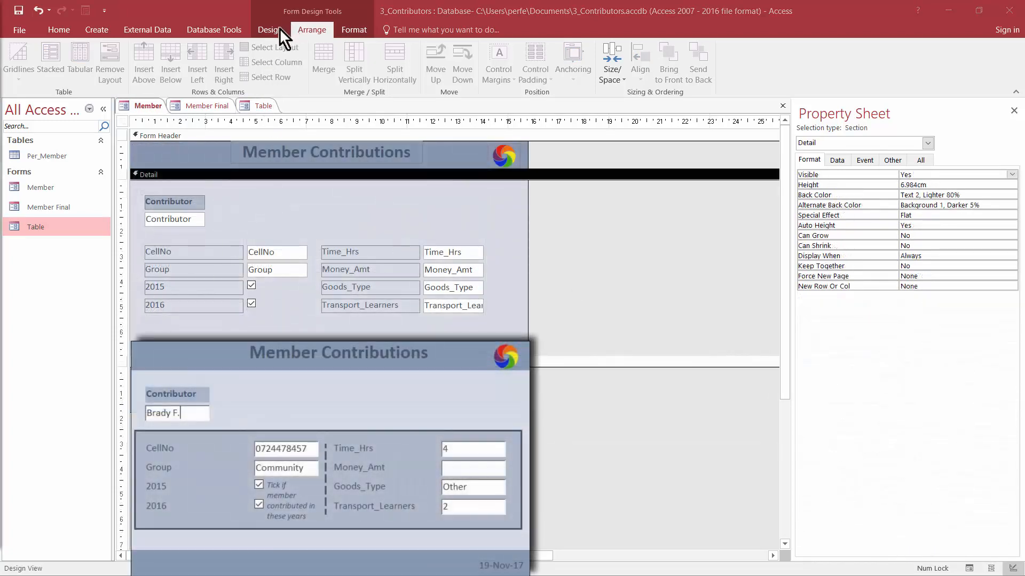
Draw a rectangle about 14.4 cm wide and 3.6 cm high around the two columns of fields below Contributor
{"action": "left_click", "coordinate": [279, 29]}
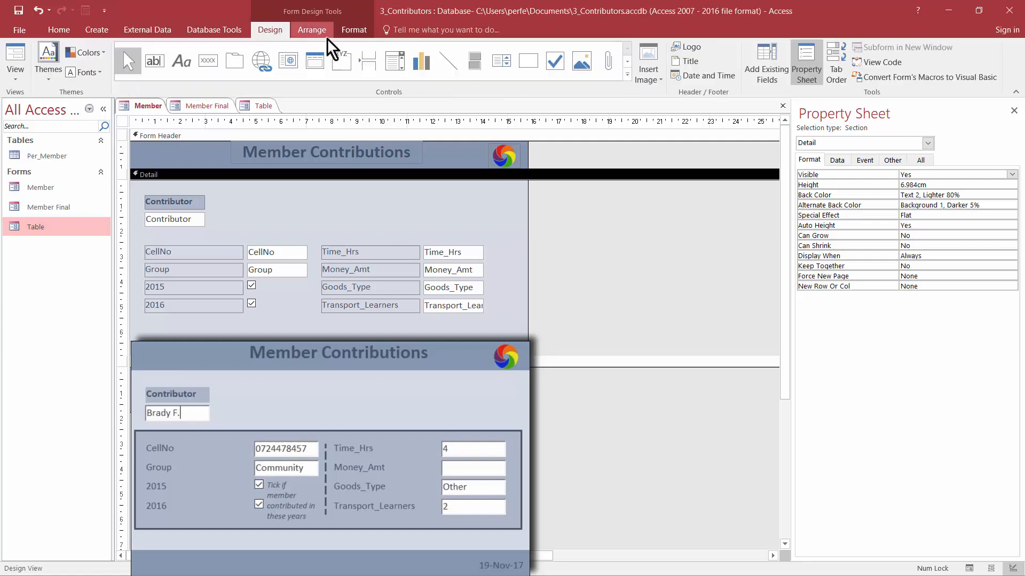
{"action": "left_click", "coordinate": [627, 75]}
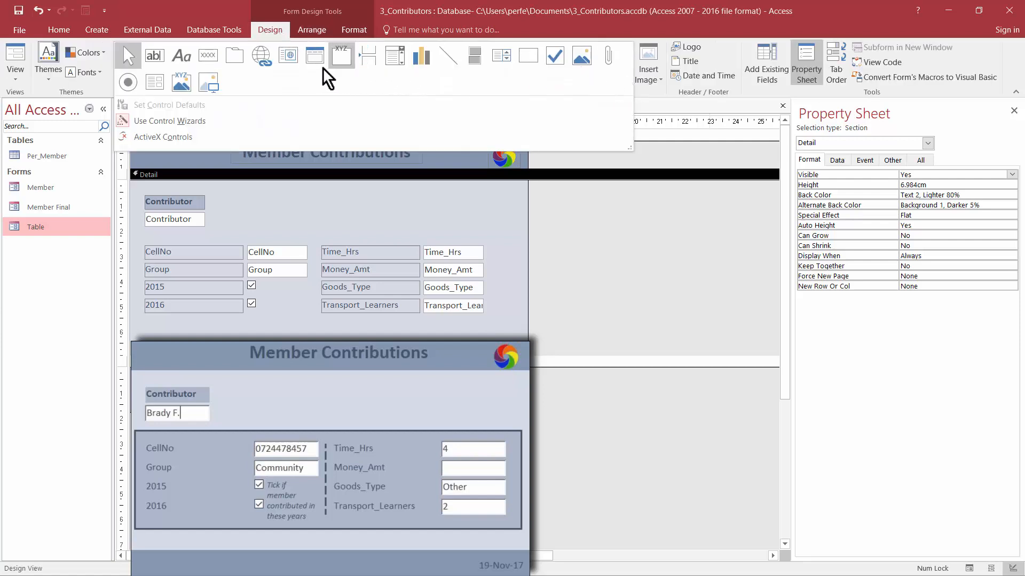
{"action": "left_click", "coordinate": [529, 63]}
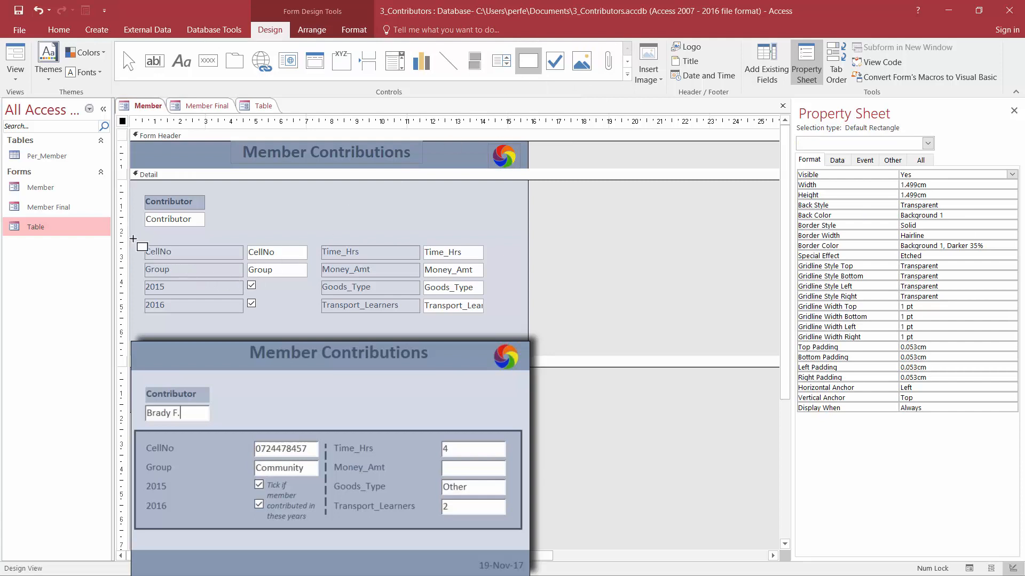
{"action": "left_click_drag", "start_coordinate": [135, 235], "coordinate": [499, 326]}
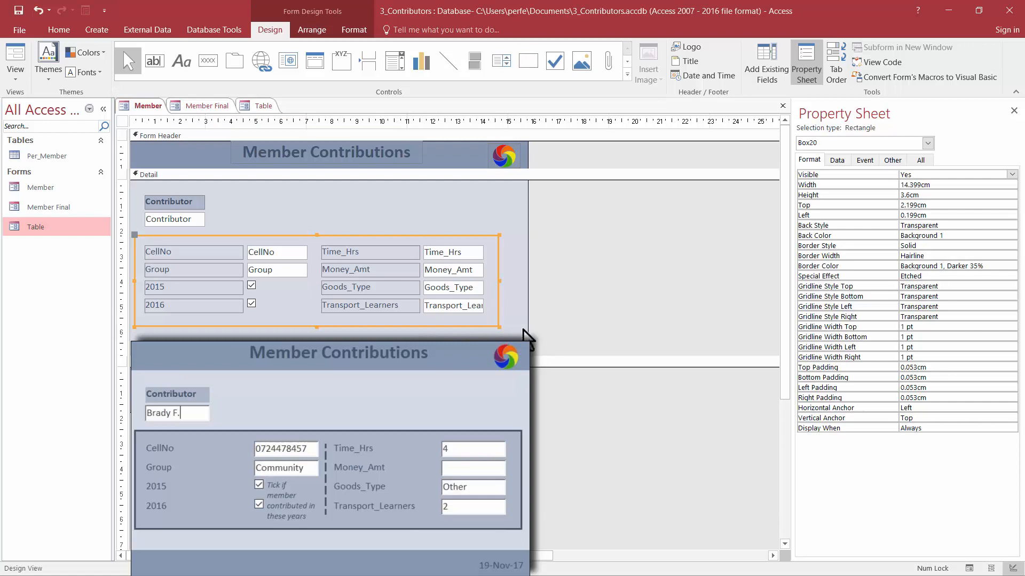
{"action": "left_click", "coordinate": [526, 330]}
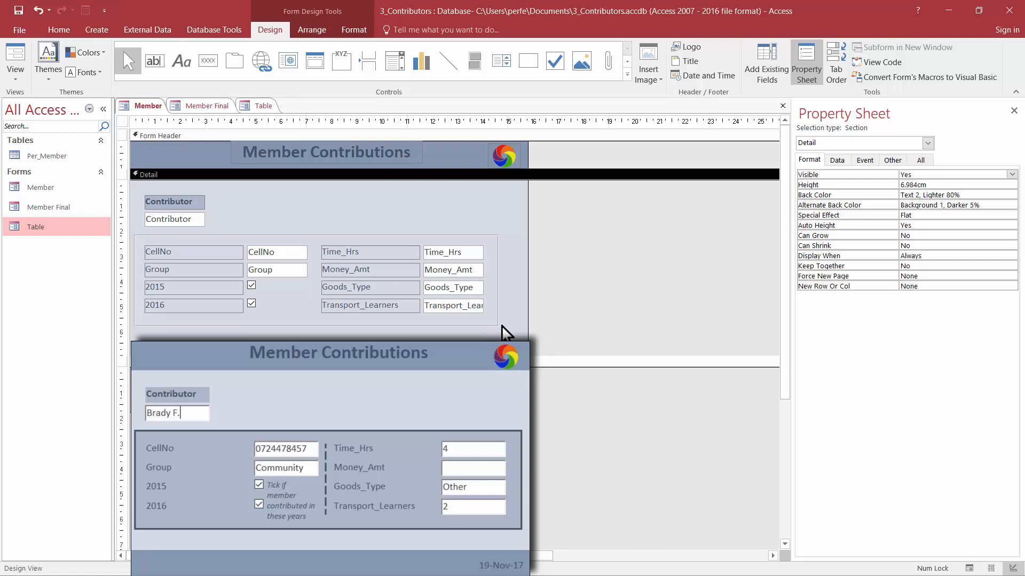
Give the rectangle around the fields a dark blue-grey Text 2 outline with a 2 pt thickness
{"action": "left_click", "coordinate": [344, 32]}
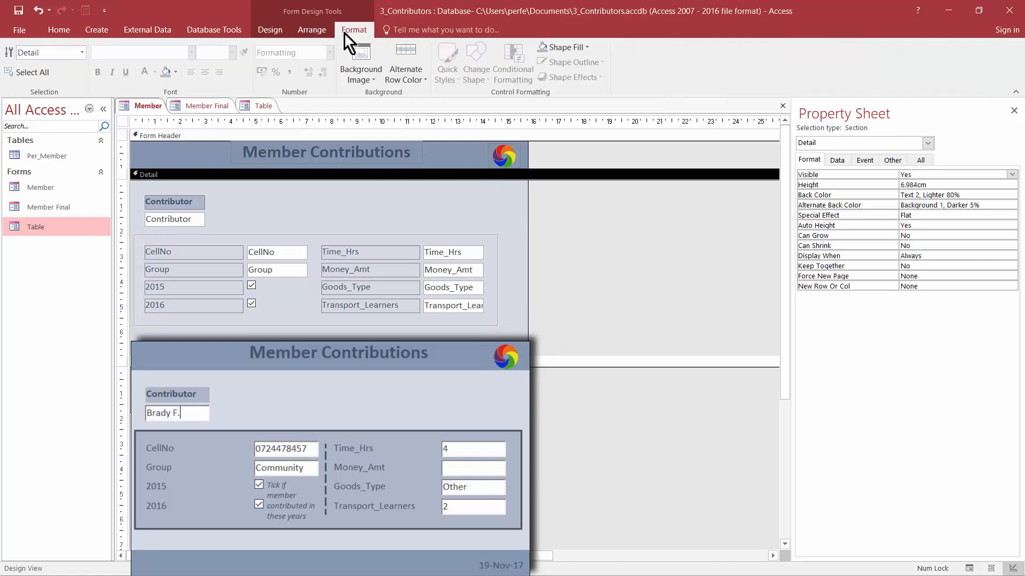
{"action": "left_click", "coordinate": [425, 235]}
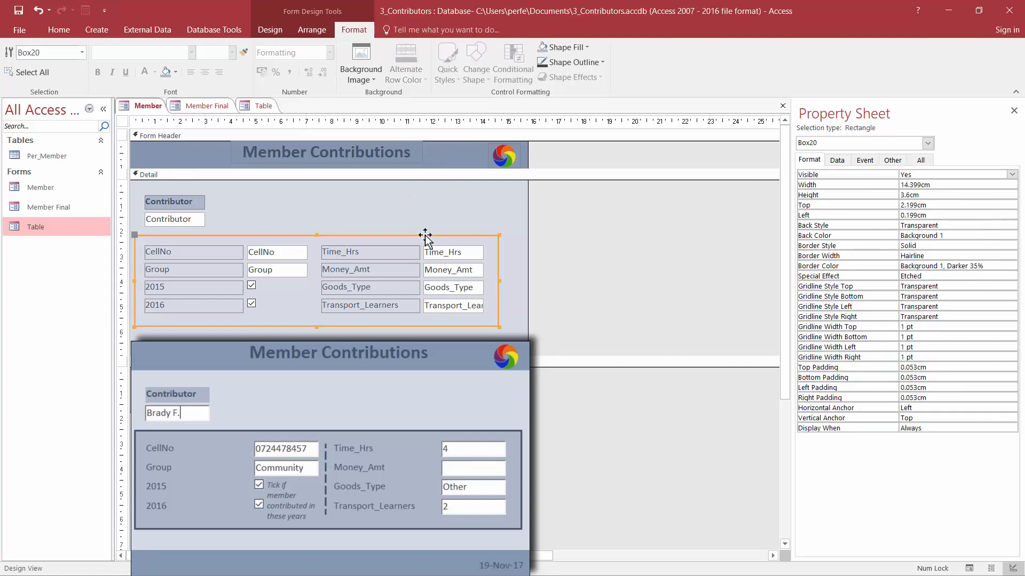
{"action": "left_click", "coordinate": [551, 62]}
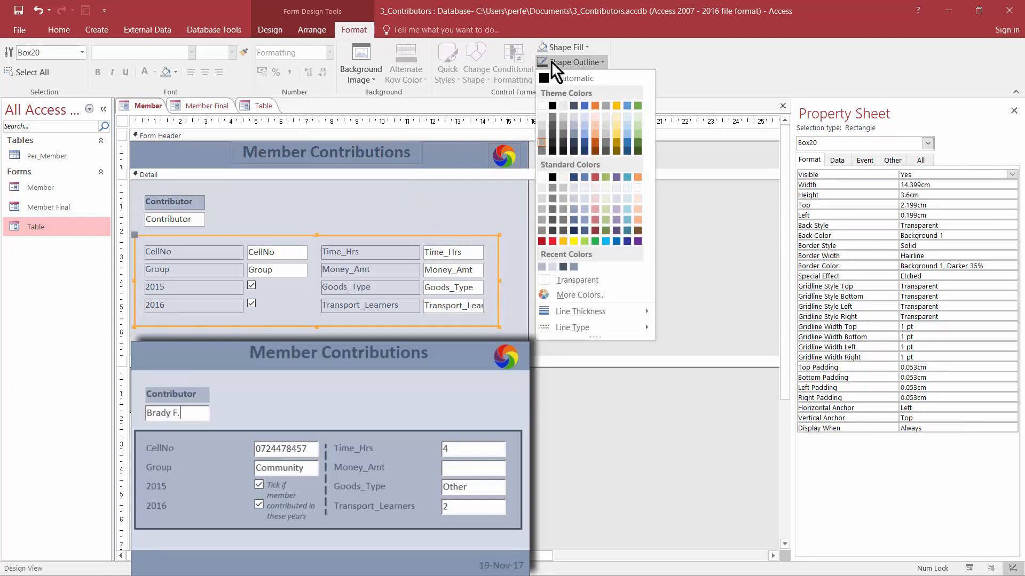
{"action": "left_click", "coordinate": [572, 107]}
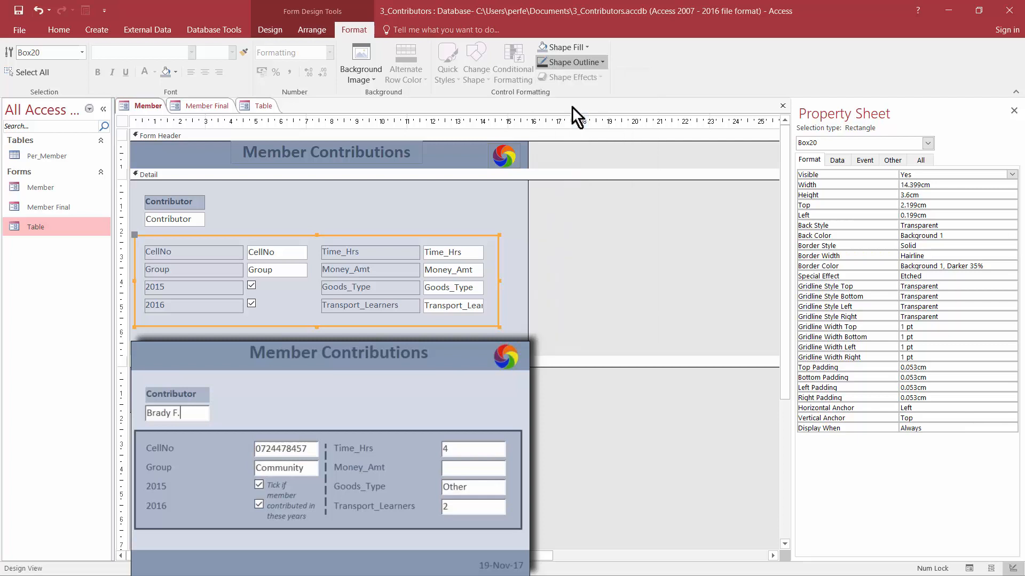
{"action": "left_click", "coordinate": [571, 67]}
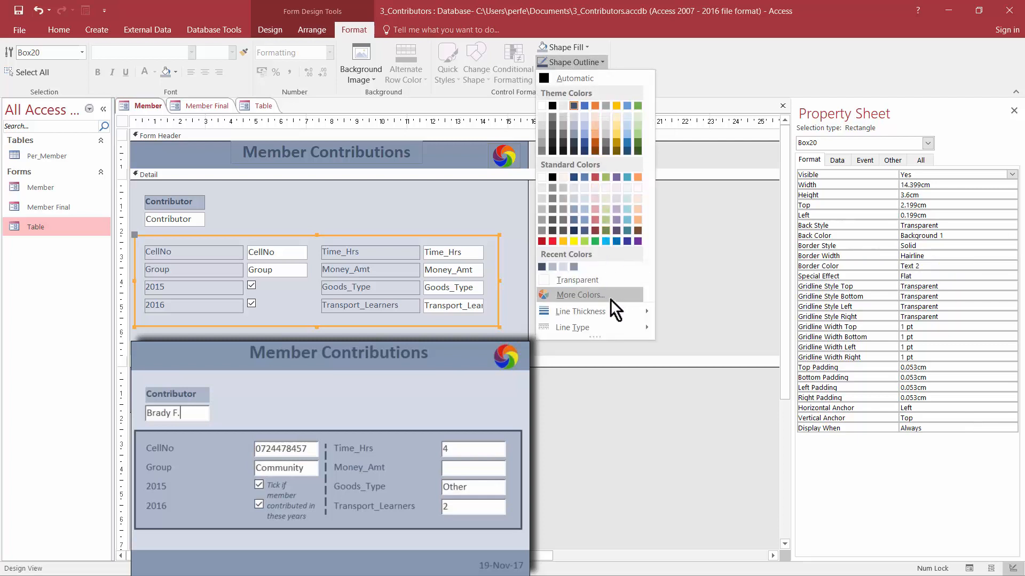
{"action": "mouse_move", "coordinate": [611, 311]}
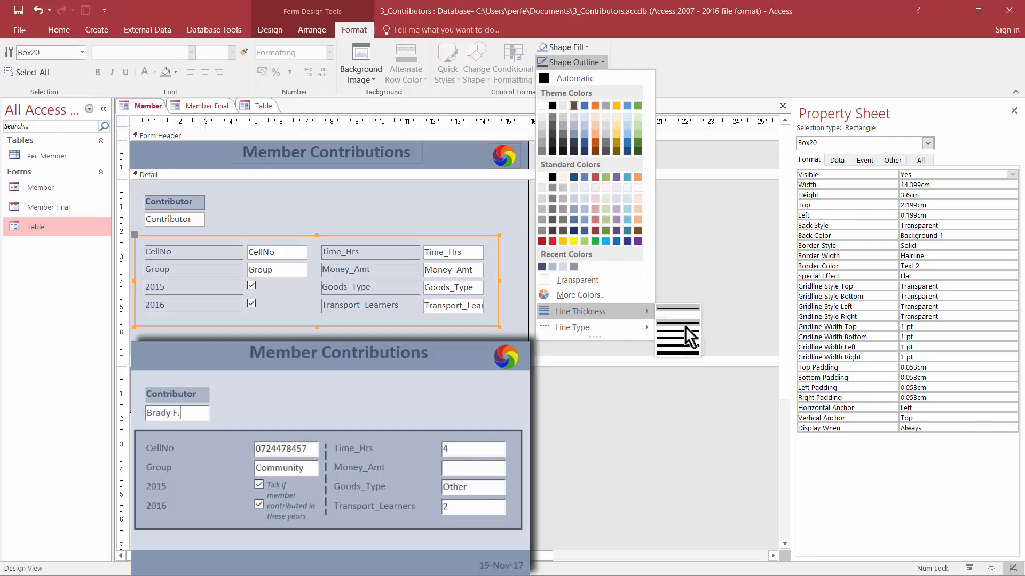
{"action": "left_click", "coordinate": [686, 327]}
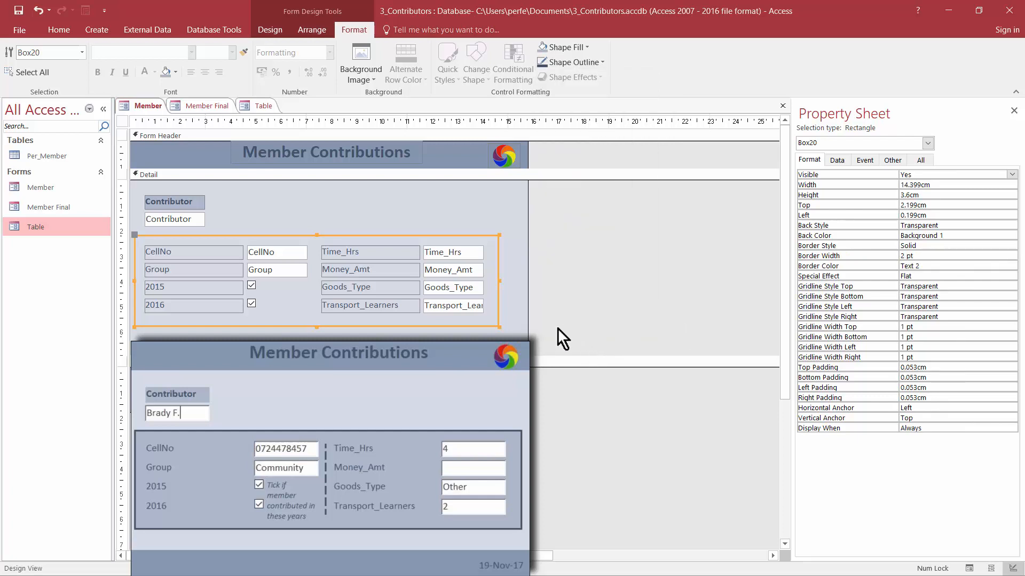
Fill the rectangle with Text 2, Lighter 60% and send it behind the fields
{"action": "left_click", "coordinate": [587, 47]}
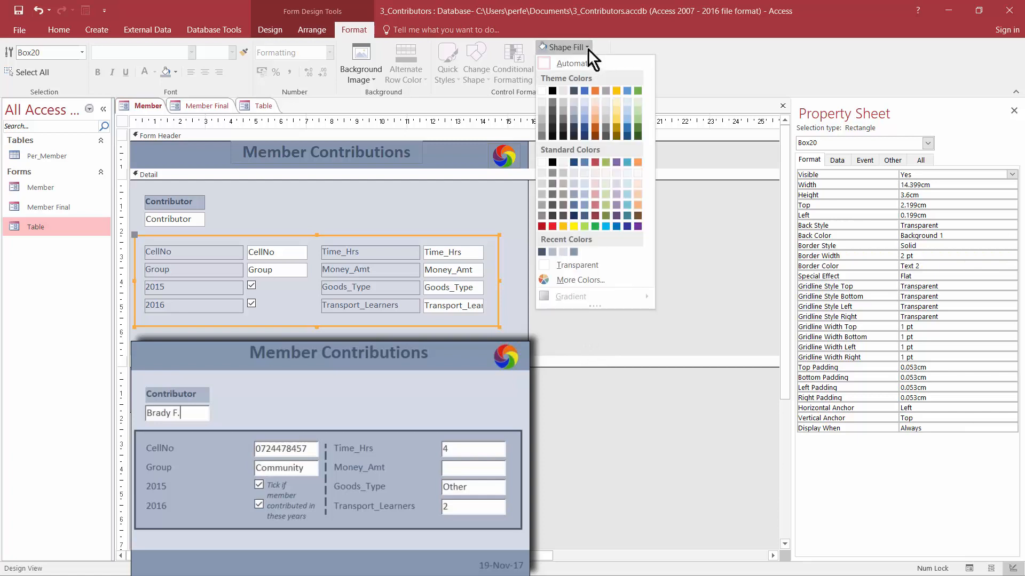
{"action": "left_click", "coordinate": [574, 107]}
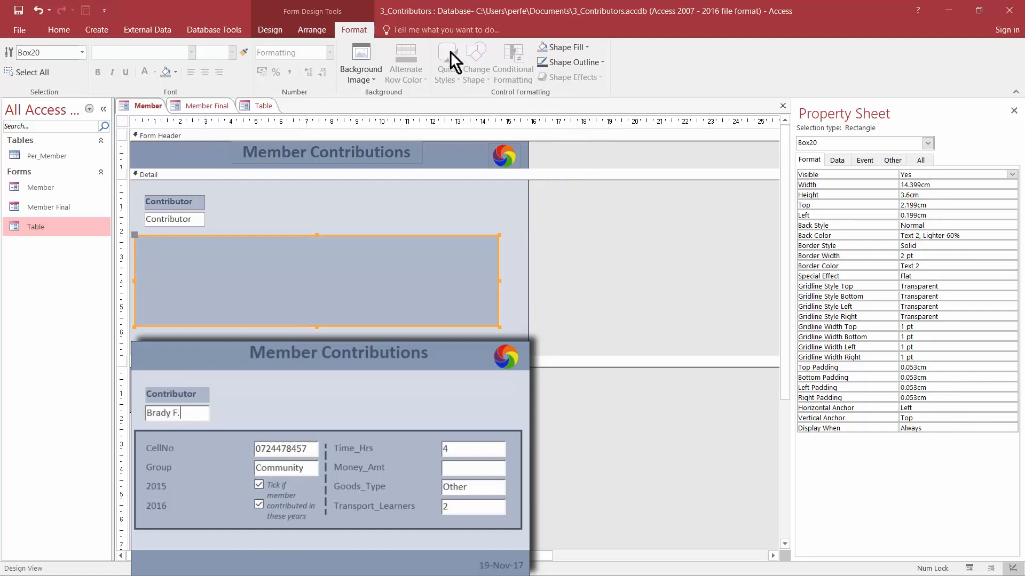
{"action": "left_click", "coordinate": [294, 32]}
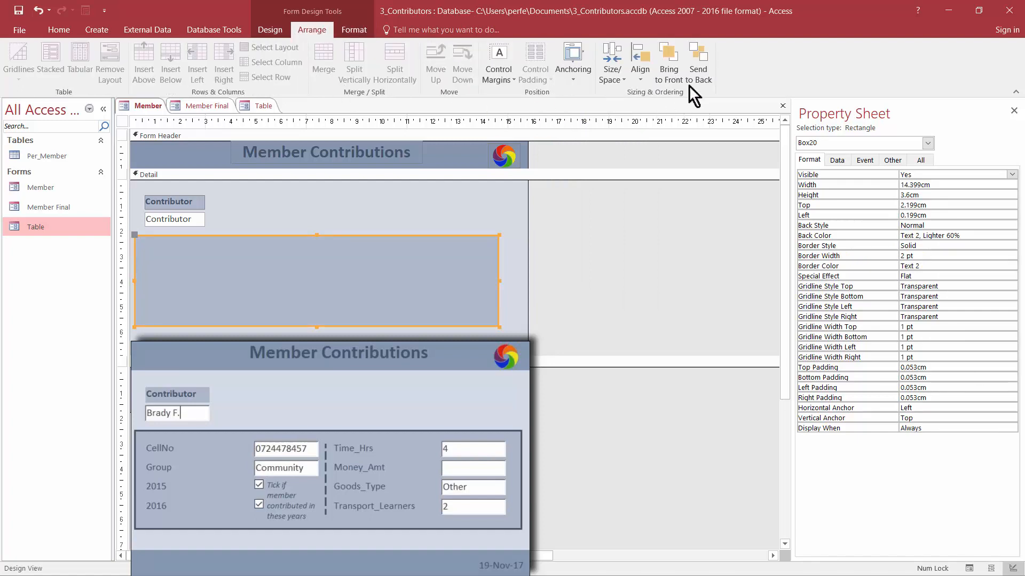
{"action": "left_click", "coordinate": [694, 70]}
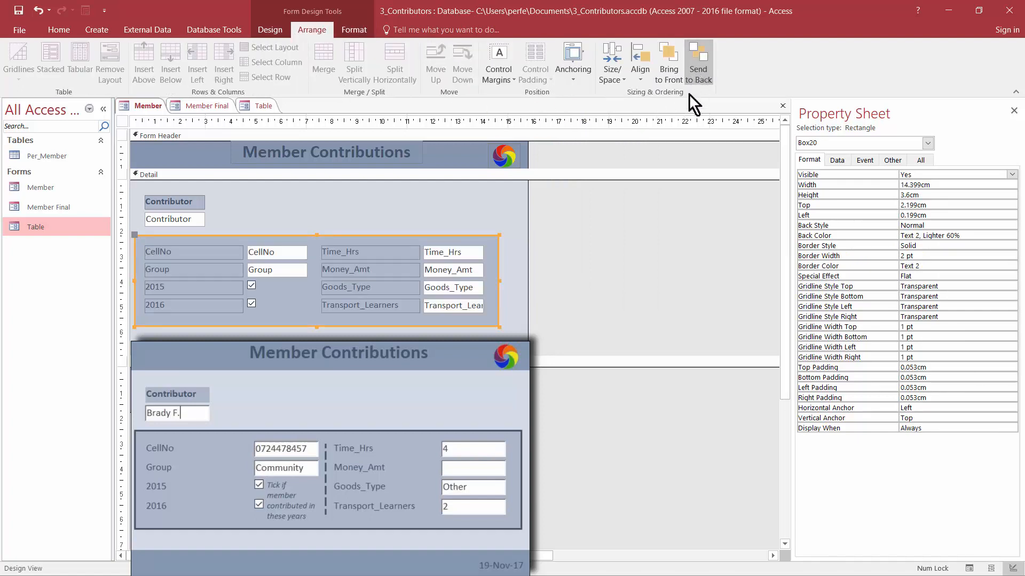
{"action": "left_click", "coordinate": [578, 321]}
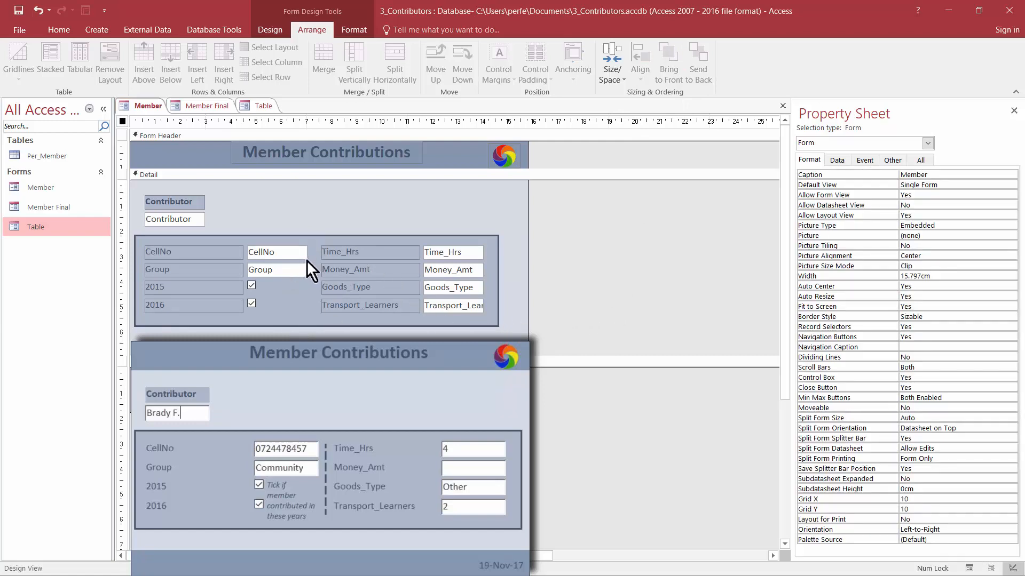
Draw a vertical line about 2.5 cm long between the two columns of fields inside the rectangle
{"action": "left_click", "coordinate": [282, 28]}
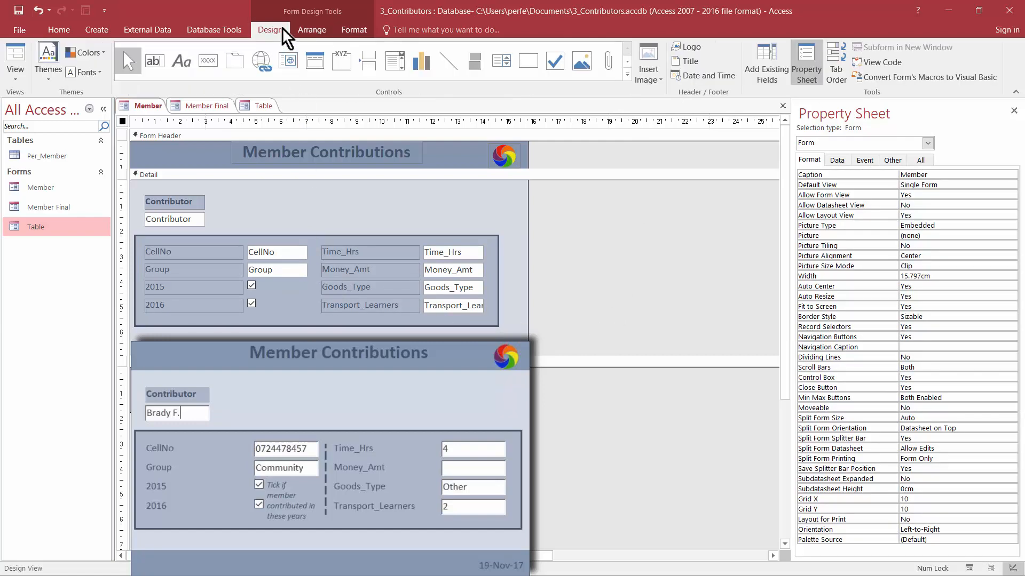
{"action": "left_click", "coordinate": [449, 69]}
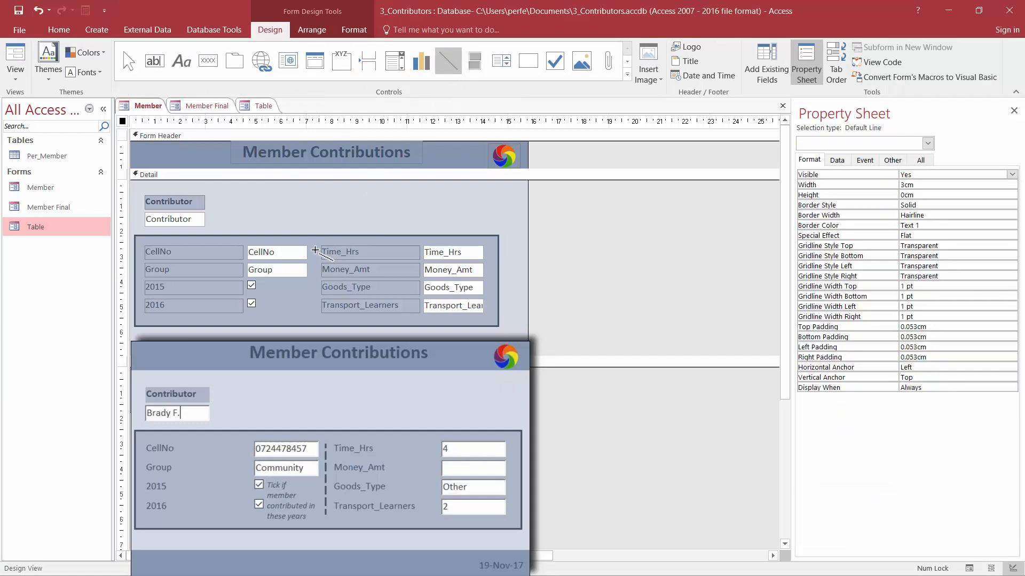
{"action": "left_click_drag", "start_coordinate": [315, 250], "coordinate": [313, 314]}
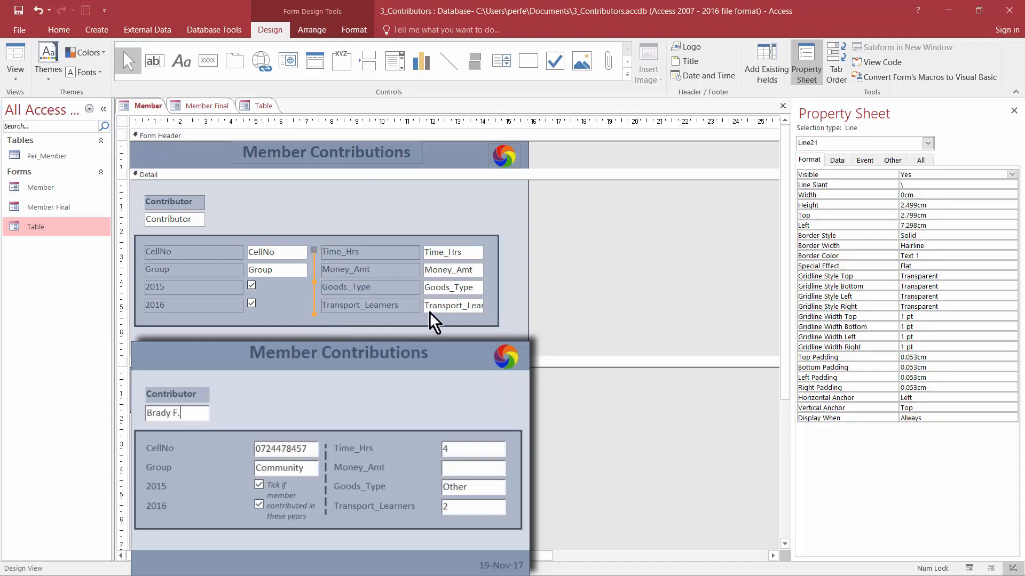
{"action": "left_click", "coordinate": [555, 310]}
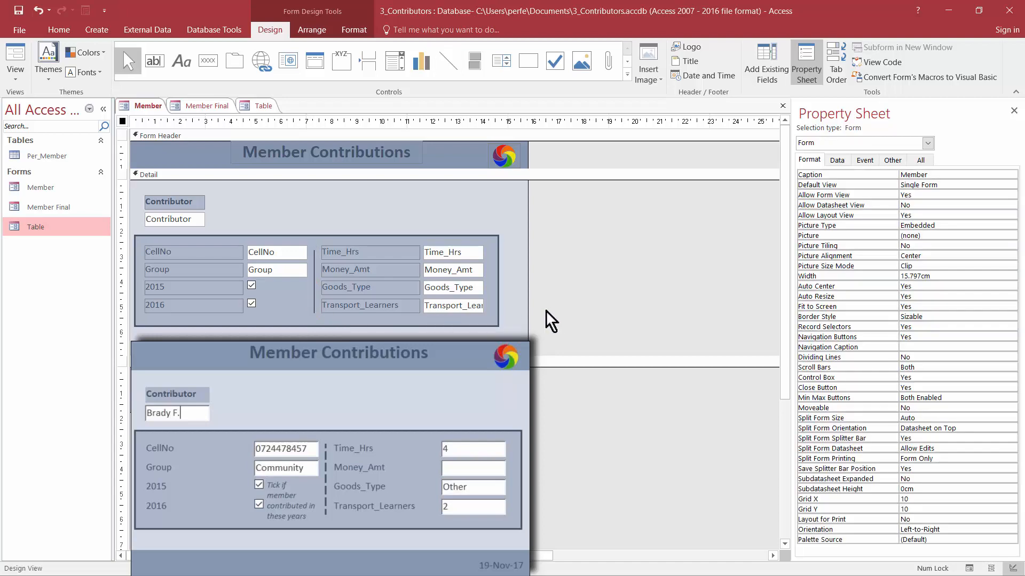
Set the vertical divider line's colour to dark blue-grey Text 2 and its thickness to 2 pt
{"action": "left_click", "coordinate": [313, 300]}
{"action": "left_click", "coordinate": [354, 30]}
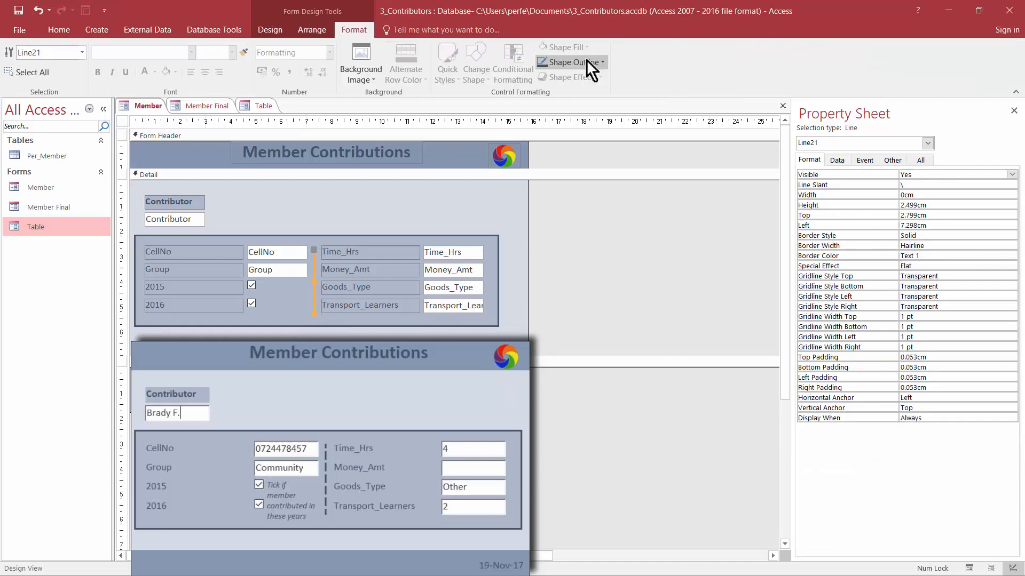
{"action": "left_click", "coordinate": [586, 62]}
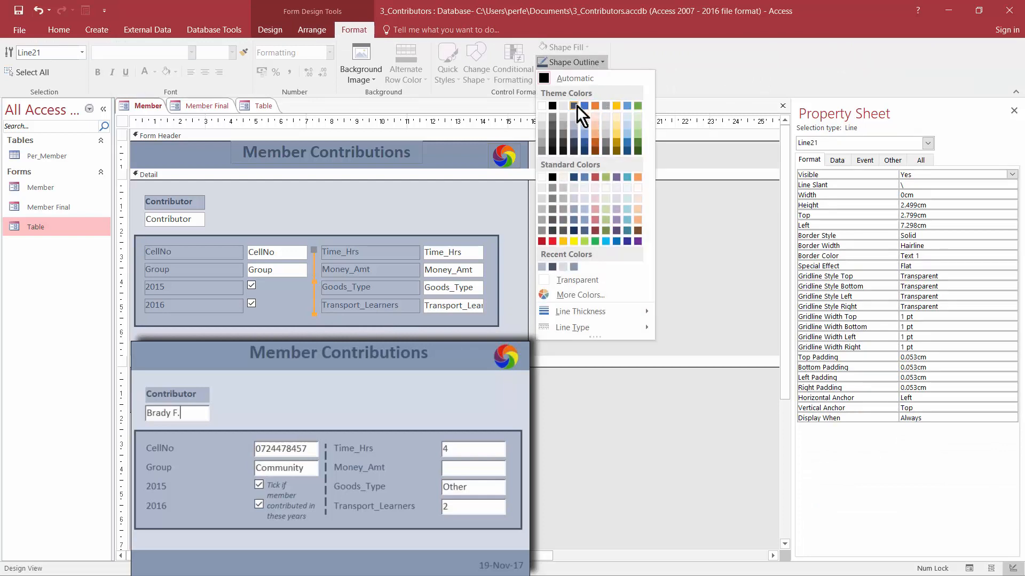
{"action": "left_click", "coordinate": [576, 104]}
{"action": "left_click", "coordinate": [585, 66]}
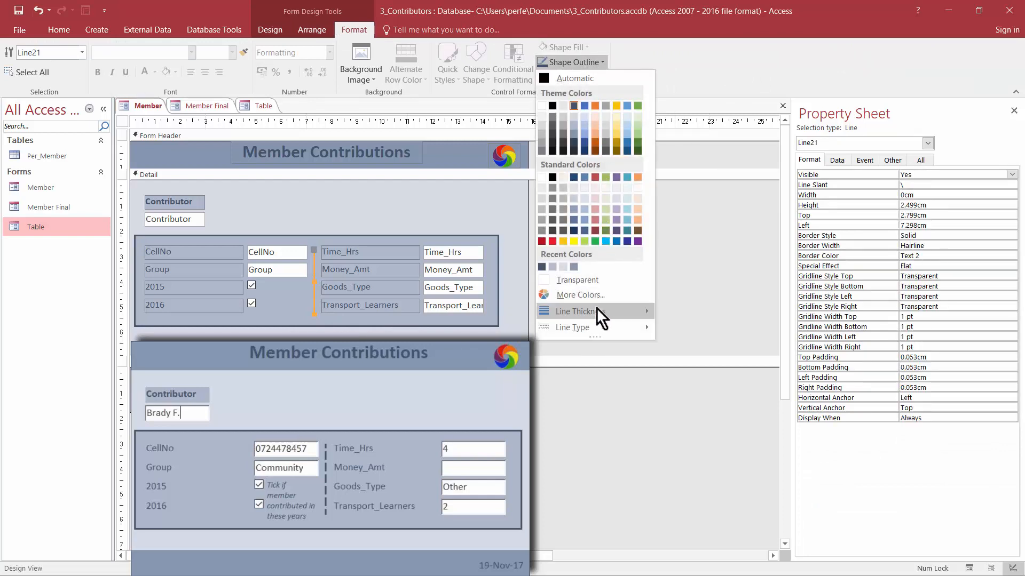
{"action": "mouse_move", "coordinate": [597, 309]}
{"action": "left_click", "coordinate": [669, 324]}
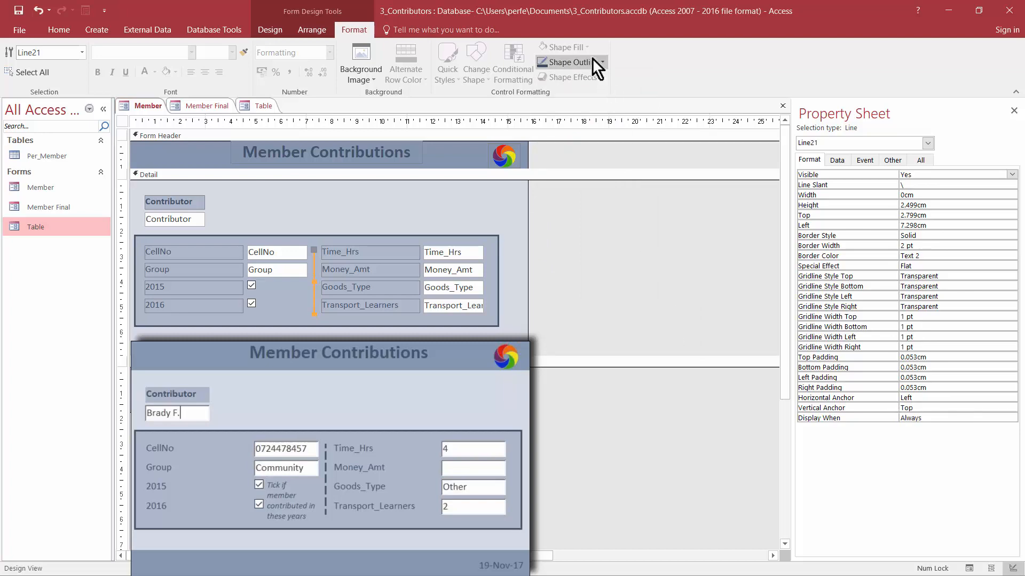
{"action": "left_click", "coordinate": [567, 205]}
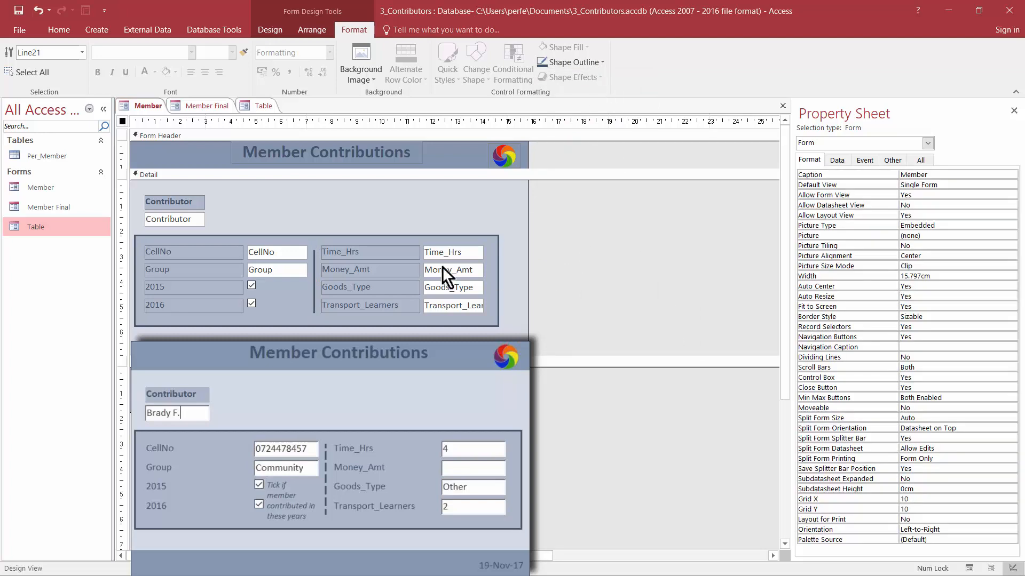
Change the vertical divider line's type to Dashes
{"action": "left_click", "coordinate": [313, 270]}
{"action": "left_click", "coordinate": [576, 62]}
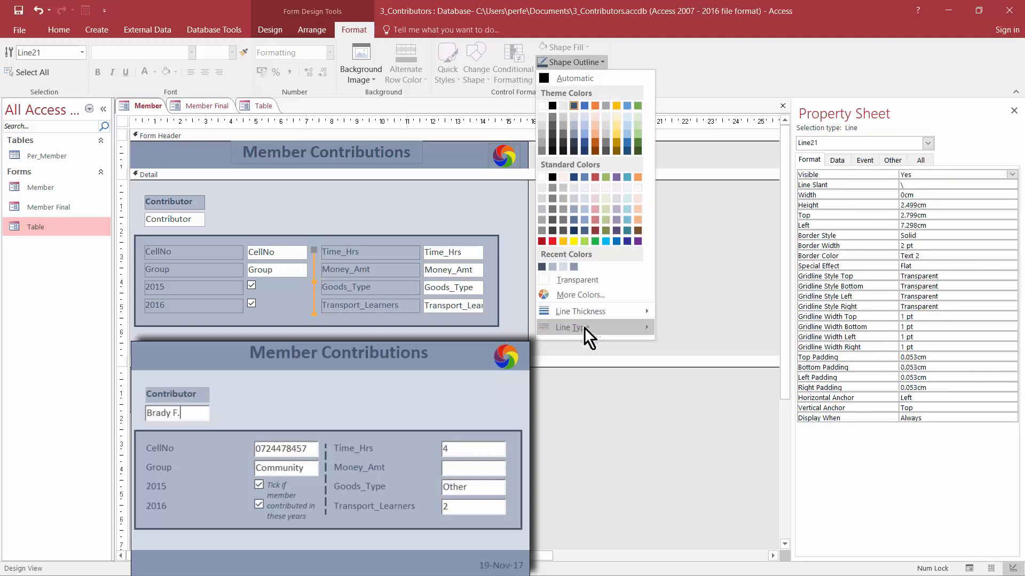
{"action": "mouse_move", "coordinate": [584, 328]}
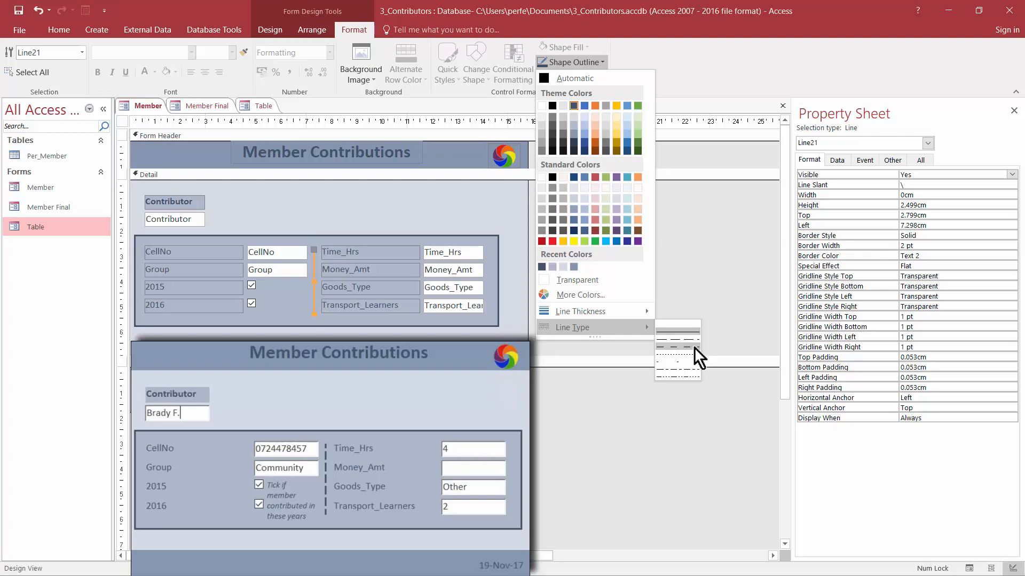
{"action": "left_click", "coordinate": [695, 341]}
{"action": "left_click", "coordinate": [636, 316]}
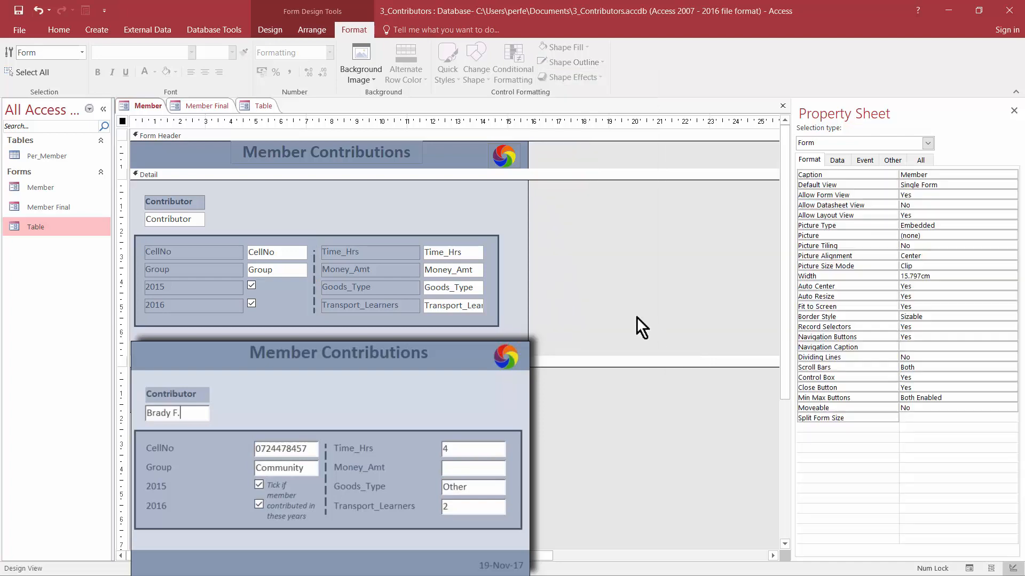
{"action": "left_click", "coordinate": [324, 249]}
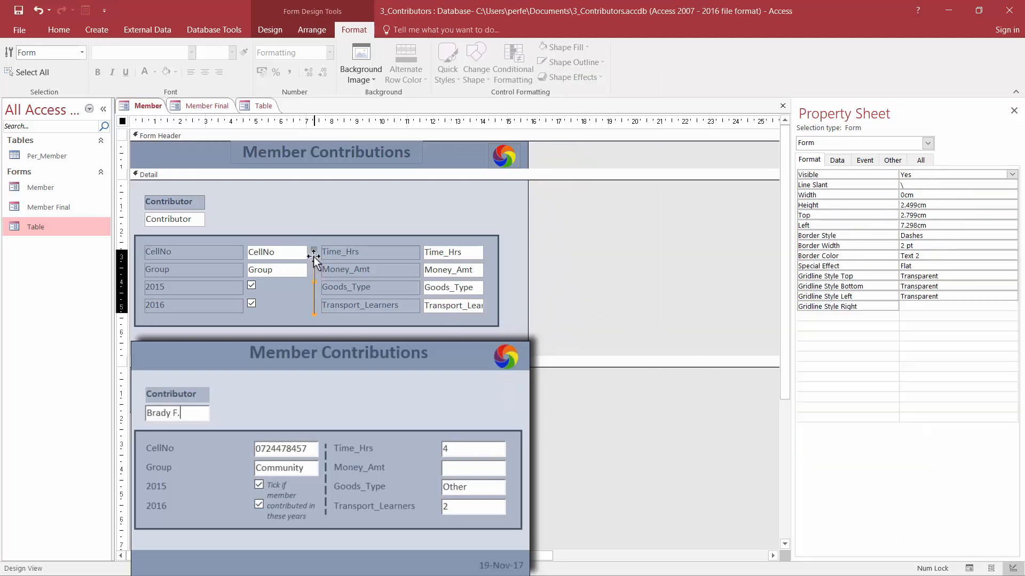
{"action": "left_click", "coordinate": [569, 261]}
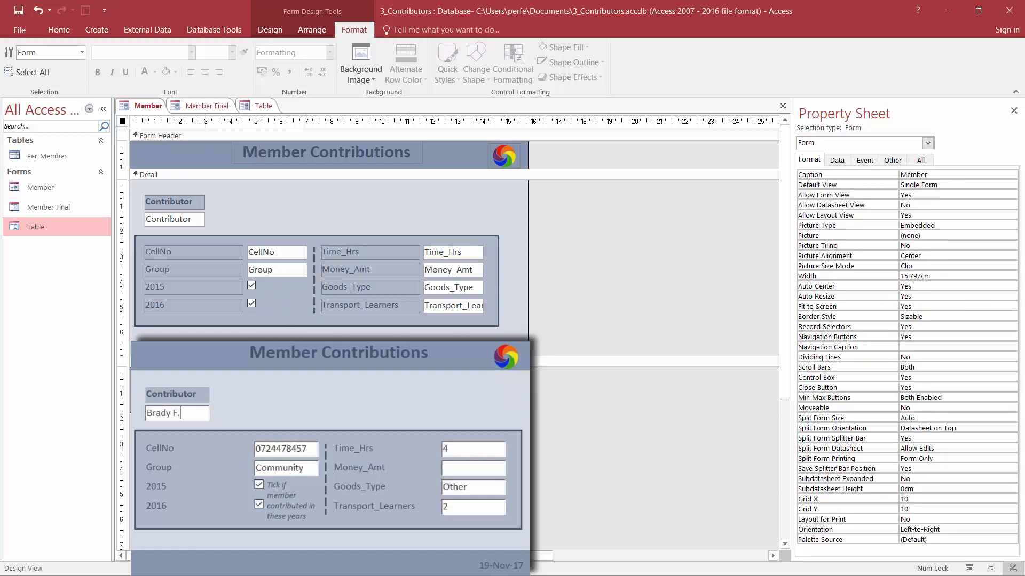
Add a label beside the 2015 and 2016 check boxes reading "Tick if member contributed in these years"
{"action": "left_click", "coordinate": [268, 31]}
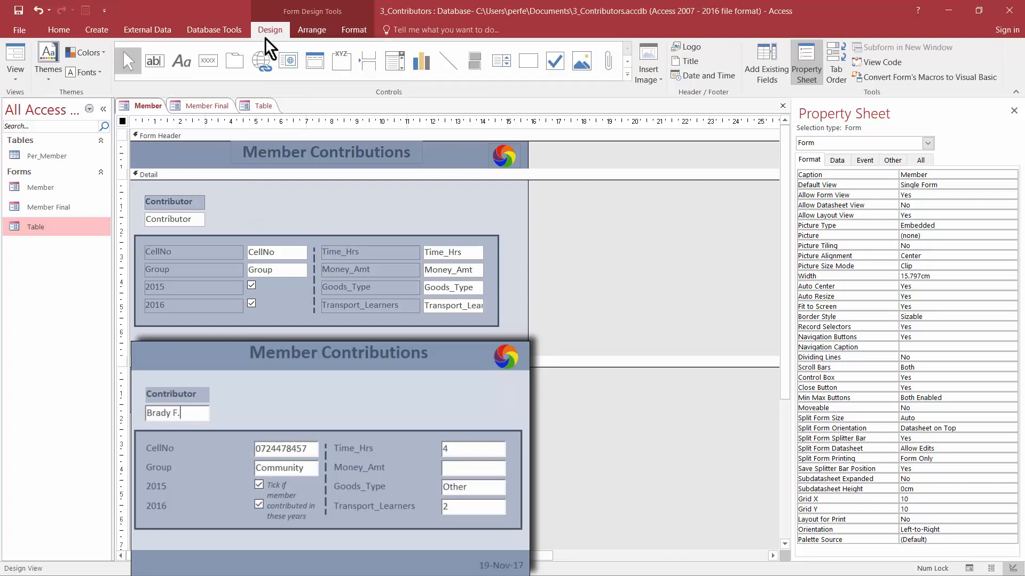
{"action": "left_click", "coordinate": [189, 62]}
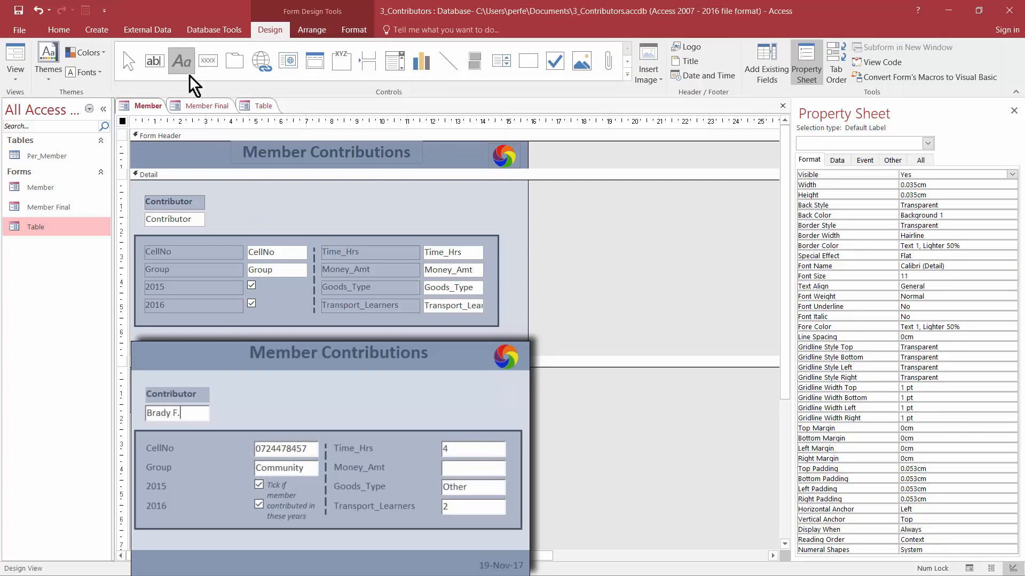
{"action": "left_click_drag", "start_coordinate": [260, 280], "coordinate": [307, 316]}
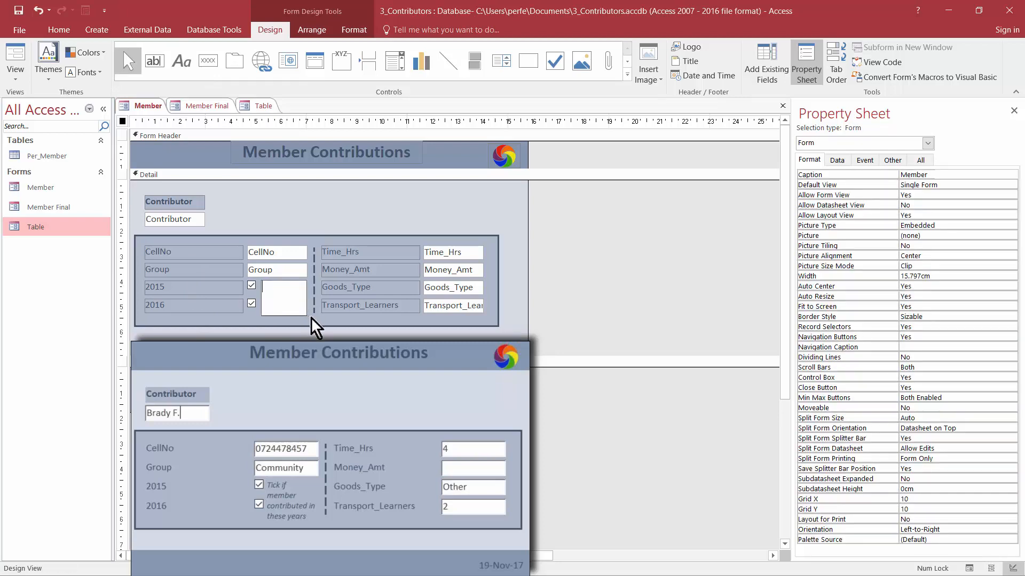
{"action": "type", "text": "Tick if member contributed in these years"}
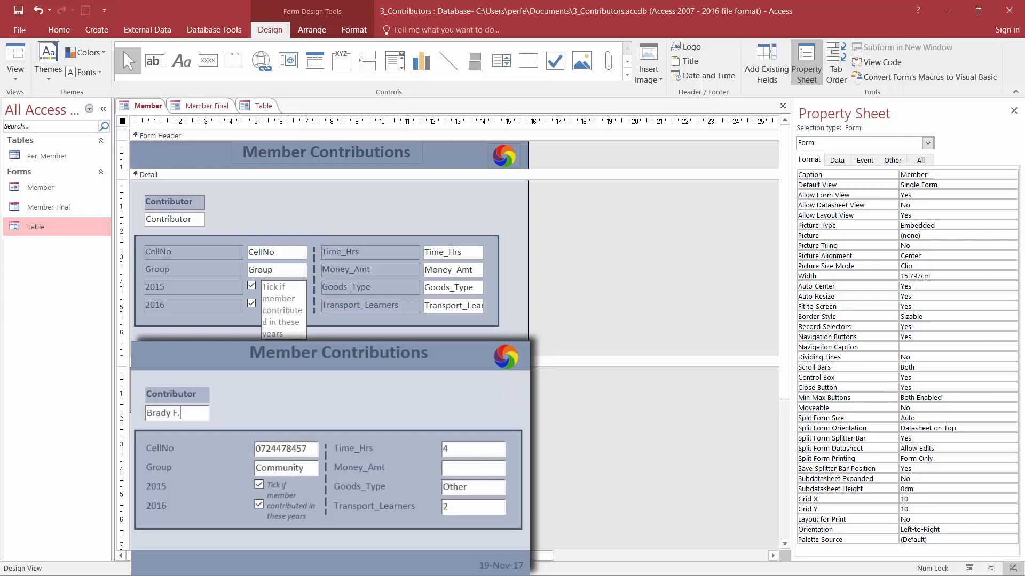
Format the explanatory label beside the check boxes as 9 pt italic text in the Text 2 font colour
{"action": "left_click", "coordinate": [299, 340]}
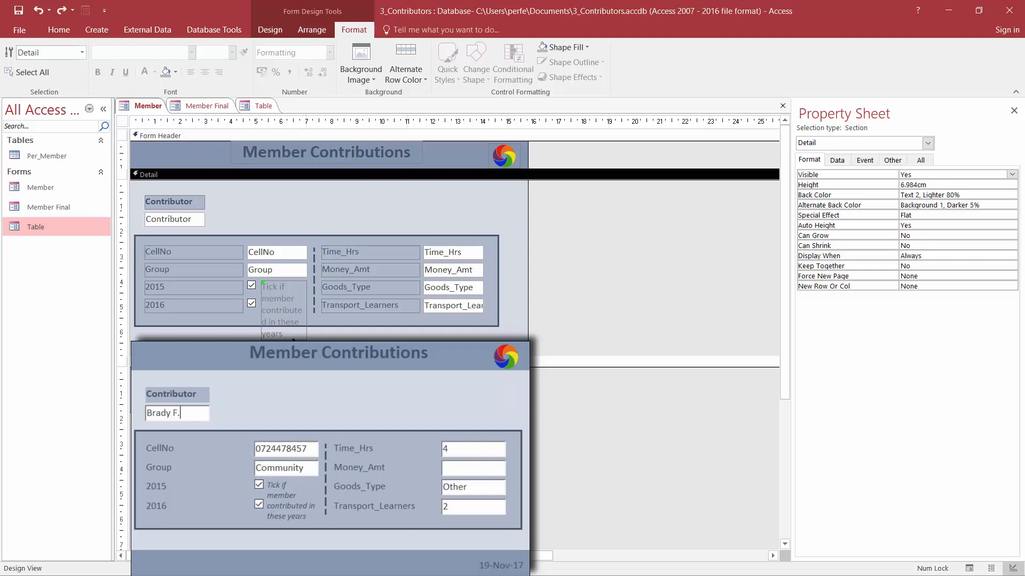
{"action": "left_click", "coordinate": [302, 336]}
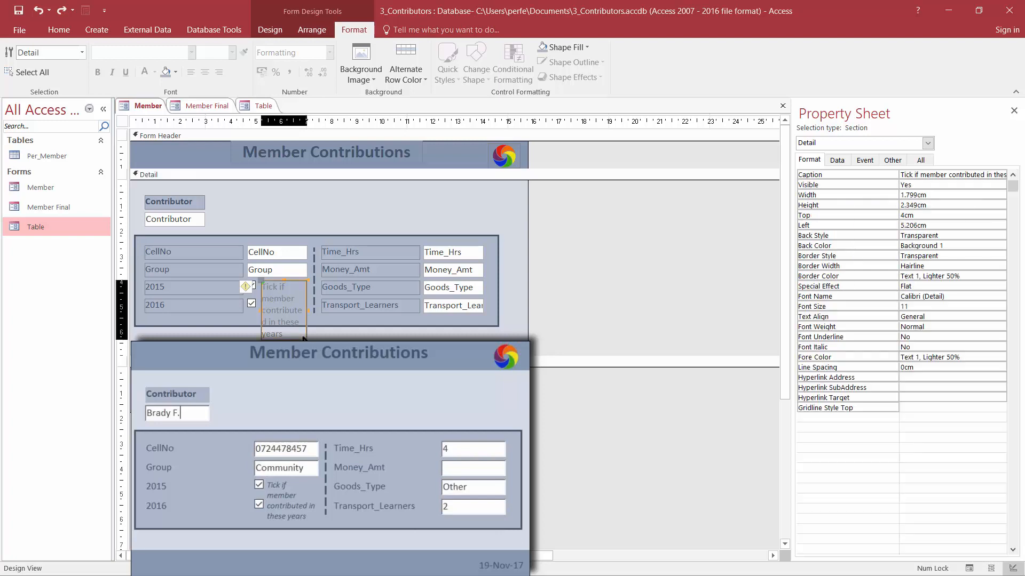
{"action": "left_click", "coordinate": [233, 50]}
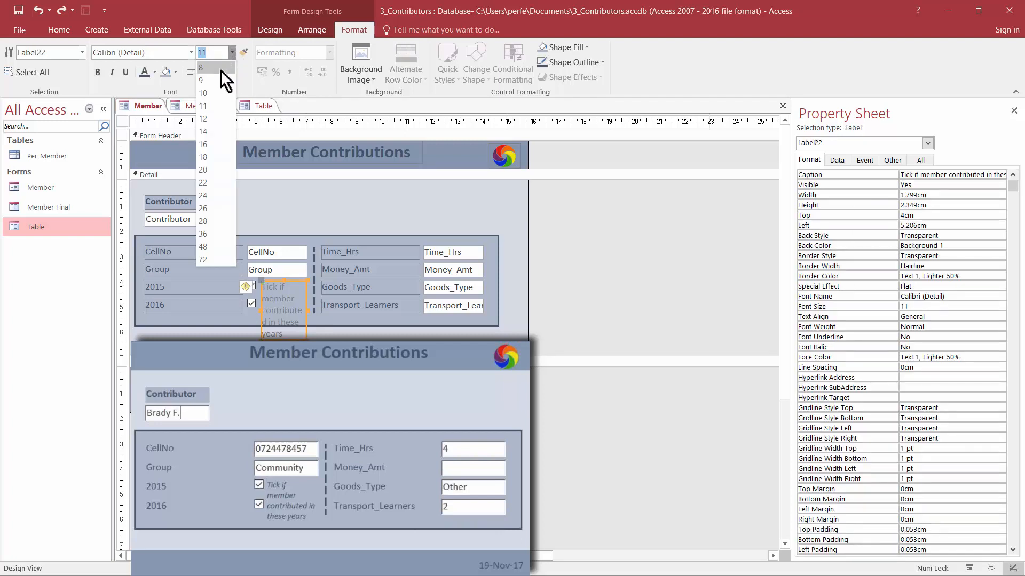
{"action": "left_click", "coordinate": [217, 79]}
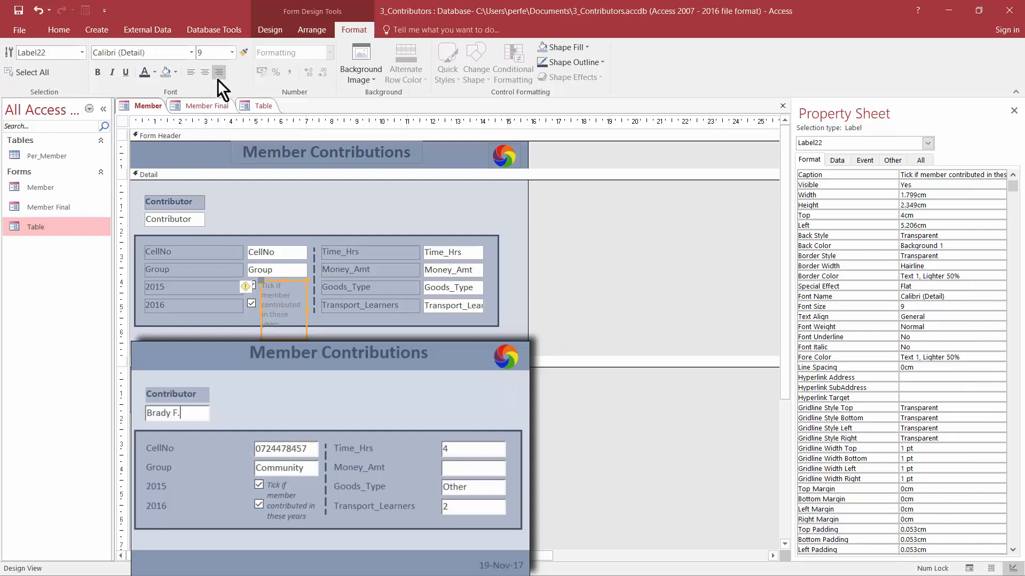
{"action": "left_click", "coordinate": [144, 74]}
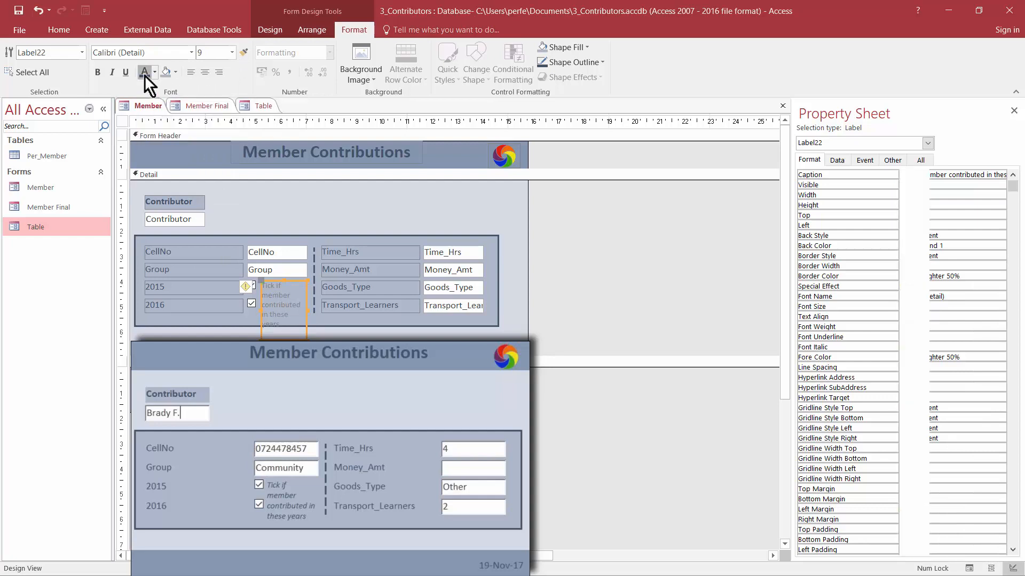
{"action": "left_click", "coordinate": [110, 76]}
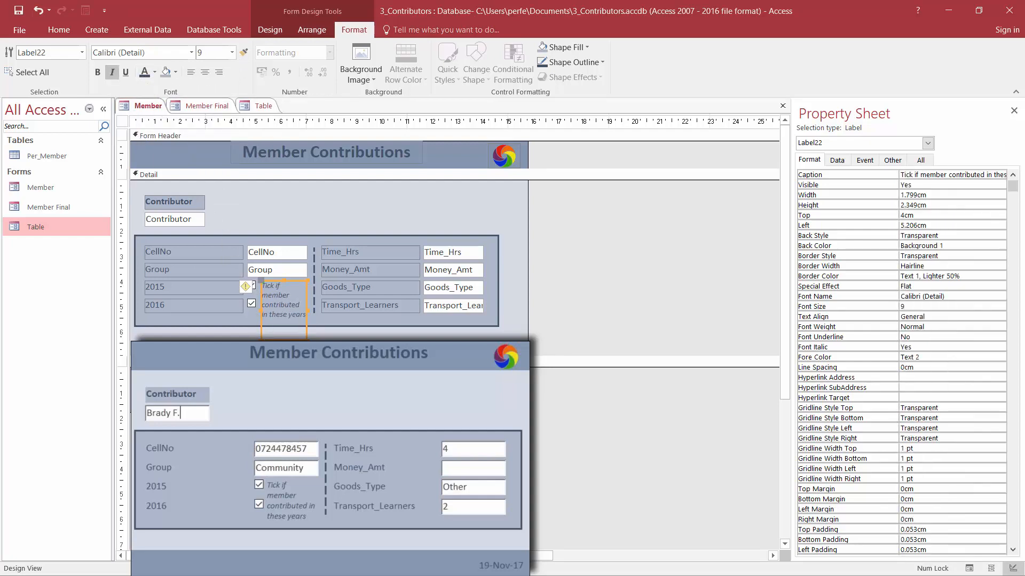
Resize the explanatory label to fit beside the check boxes inside the rectangle, and preview the form in Form View
{"action": "left_click_drag", "start_coordinate": [261, 339], "coordinate": [257, 320]}
{"action": "left_click", "coordinate": [588, 334]}
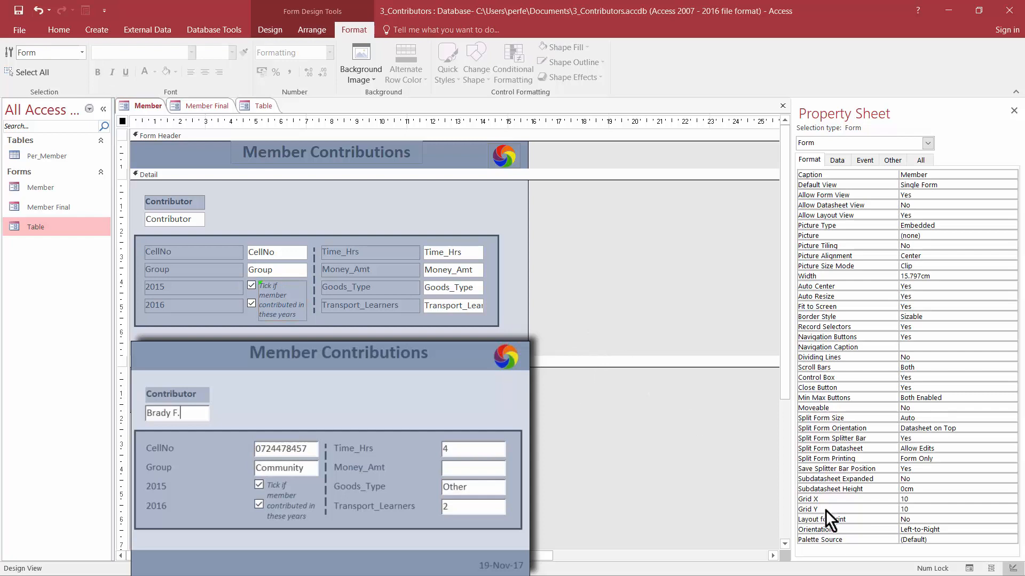
{"action": "left_click", "coordinate": [969, 569]}
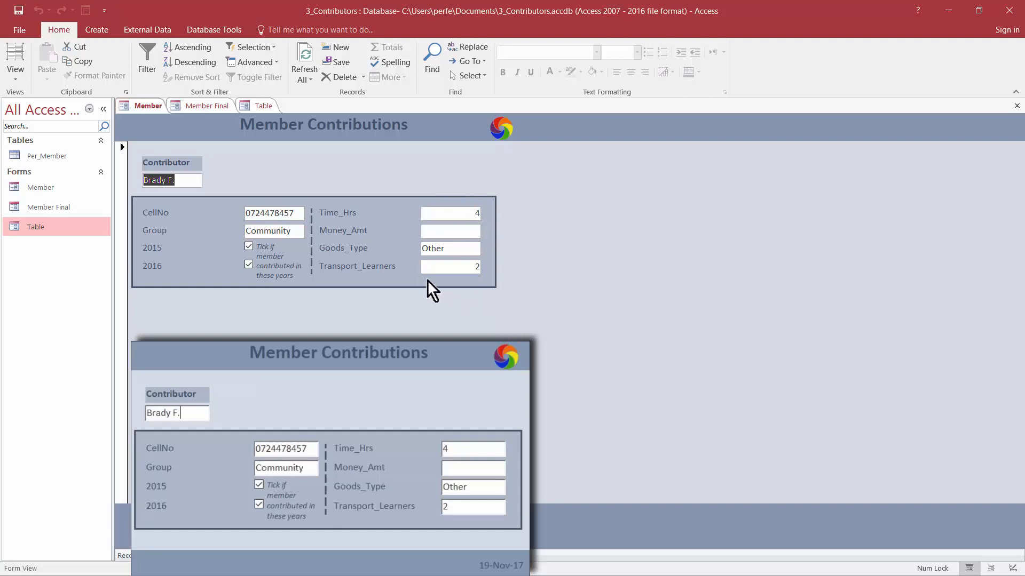
{"action": "left_click", "coordinate": [1016, 569]}
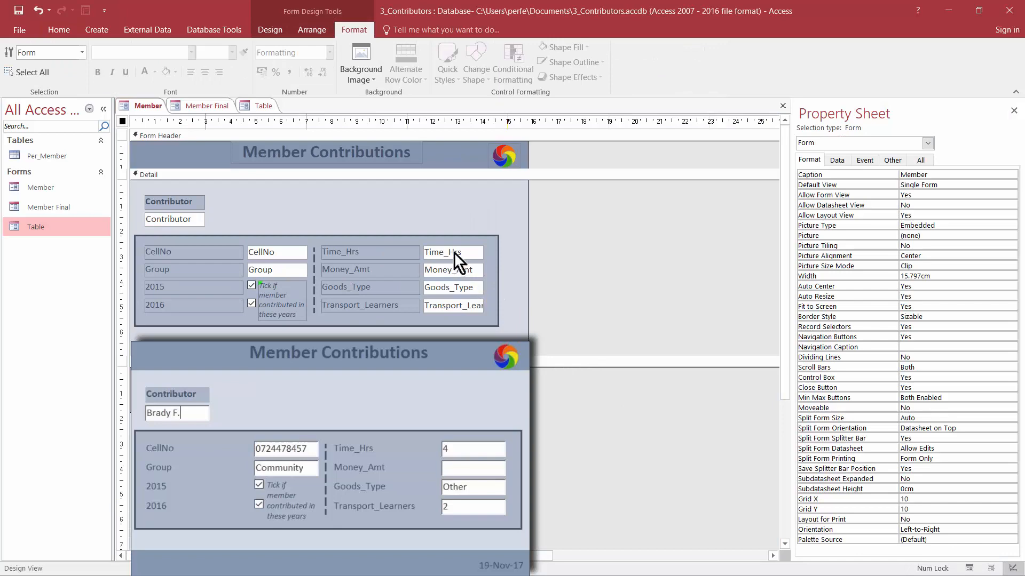
{"action": "left_click_drag", "start_coordinate": [460, 240], "coordinate": [453, 311]}
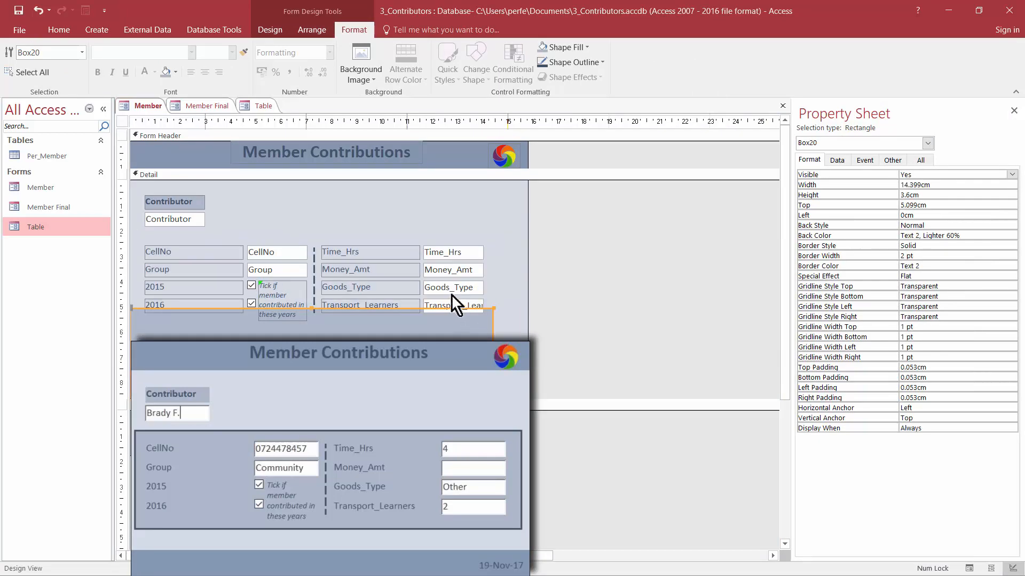
{"action": "key", "text": "ctrl+z"}
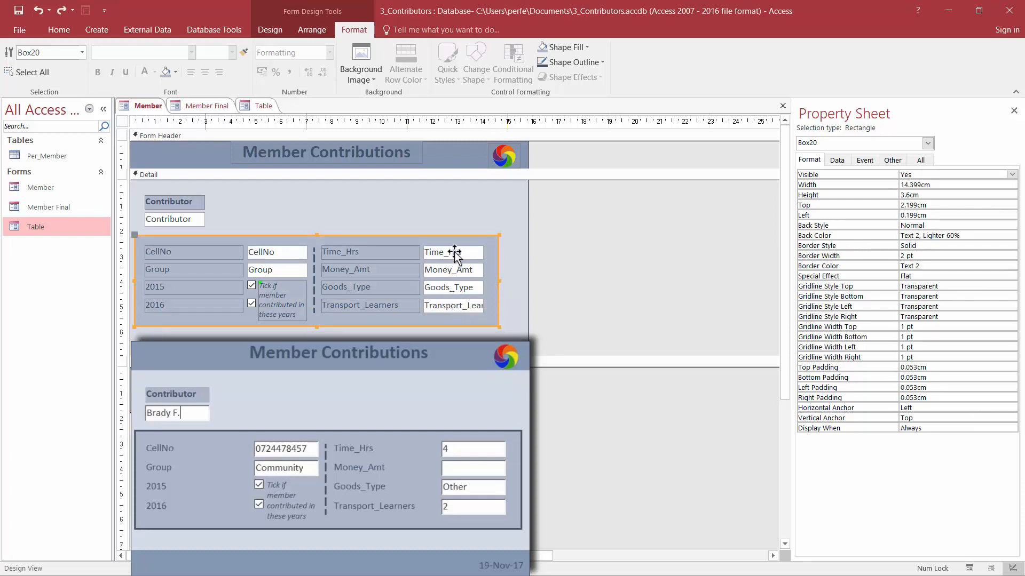
{"action": "left_click", "coordinate": [579, 268]}
Left-align the text in the Time_Hrs, Money_Amt, Goods_Type and Transport_Learners boxes
{"action": "left_click", "coordinate": [458, 257]}
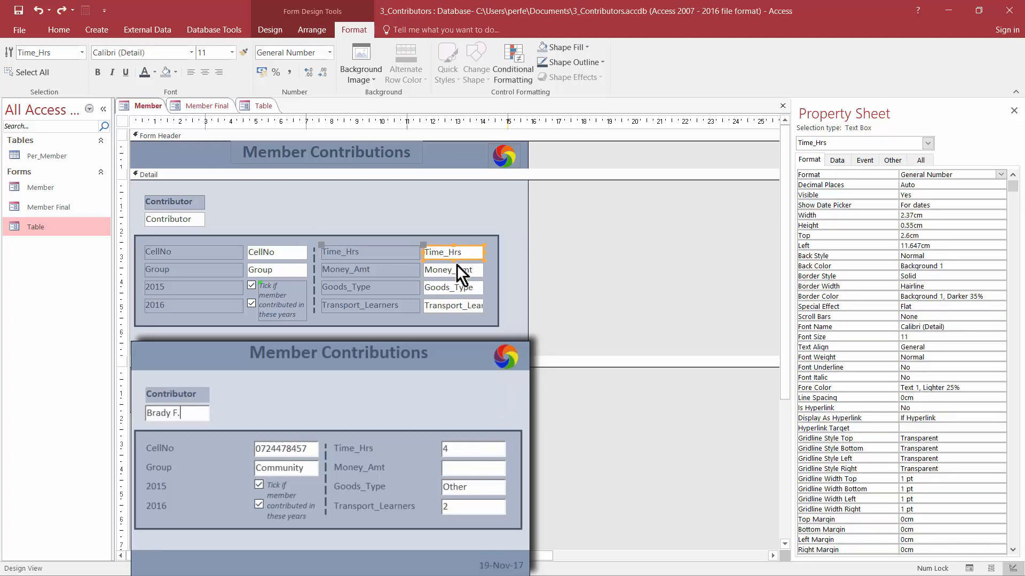
{"action": "left_click", "coordinate": [456, 269], "text": "shift"}
{"action": "left_click", "coordinate": [456, 285], "text": "shift"}
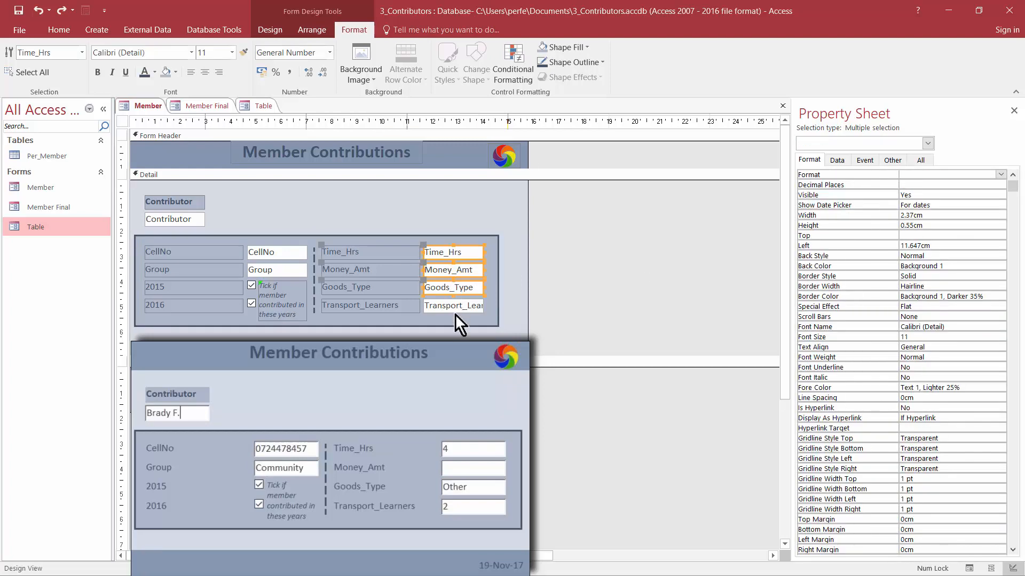
{"action": "left_click", "coordinate": [453, 304], "text": "shift"}
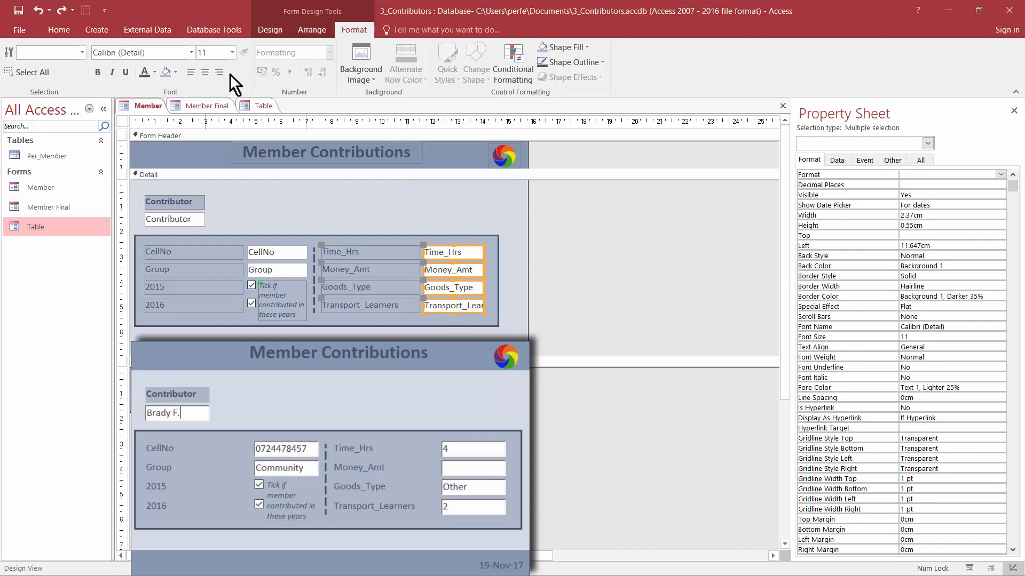
{"action": "left_click", "coordinate": [192, 73]}
{"action": "left_click", "coordinate": [512, 260]}
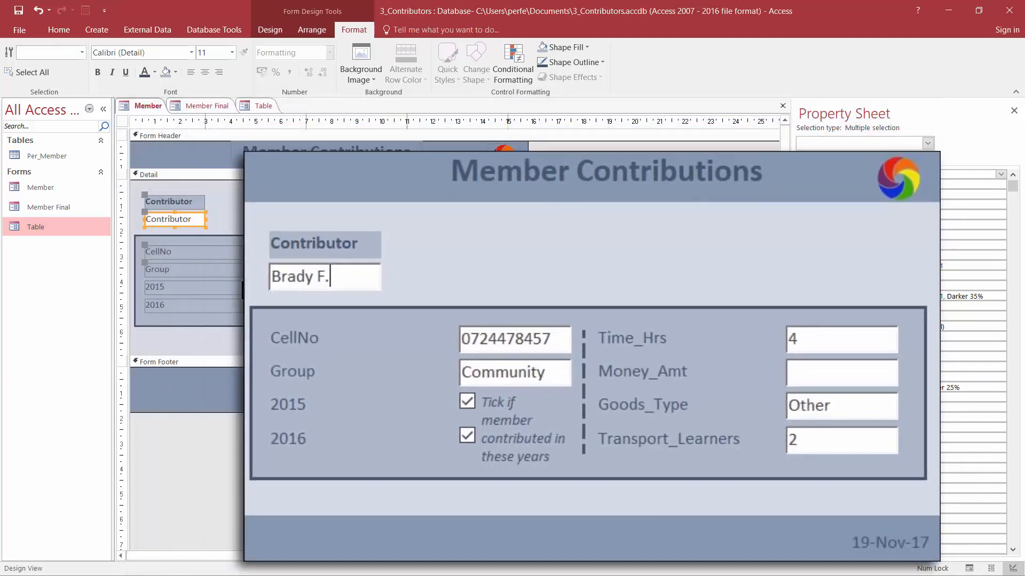
Apply the Sunken special effect to all field text boxes and both check boxes, including Contributor
{"action": "left_click", "coordinate": [252, 303], "text": "shift"}
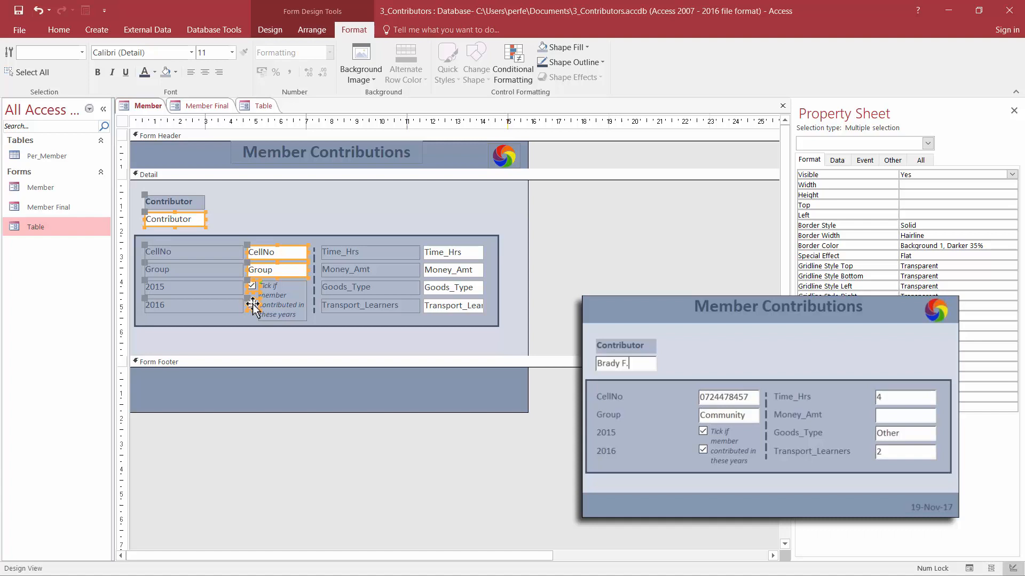
{"action": "left_click", "coordinate": [456, 260], "text": "shift"}
{"action": "left_click", "coordinate": [457, 278], "text": "shift"}
{"action": "left_click", "coordinate": [454, 256], "text": "shift"}
{"action": "left_click", "coordinate": [455, 270], "text": "shift"}
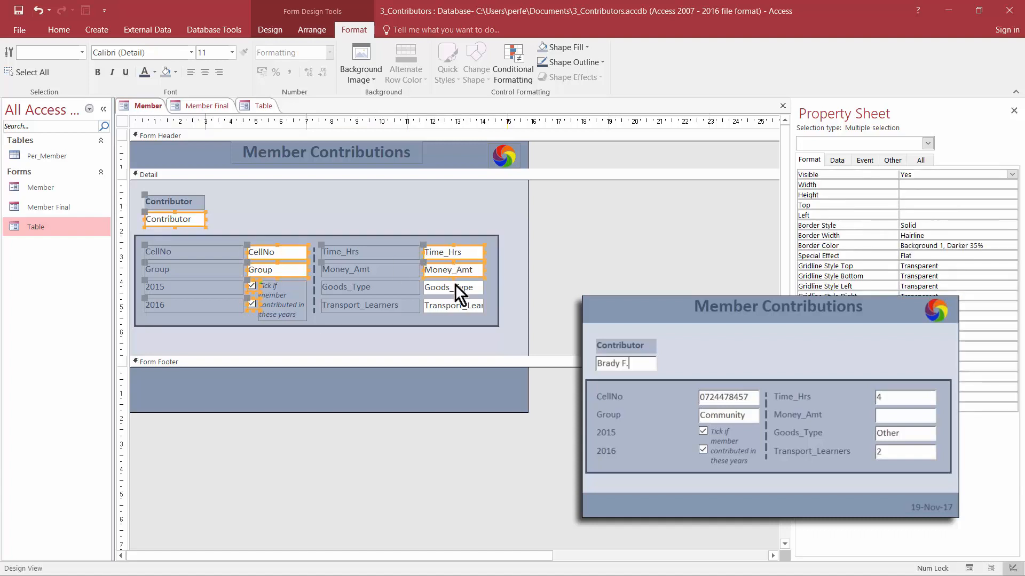
{"action": "left_click", "coordinate": [455, 286], "text": "shift"}
{"action": "left_click", "coordinate": [455, 303], "text": "shift"}
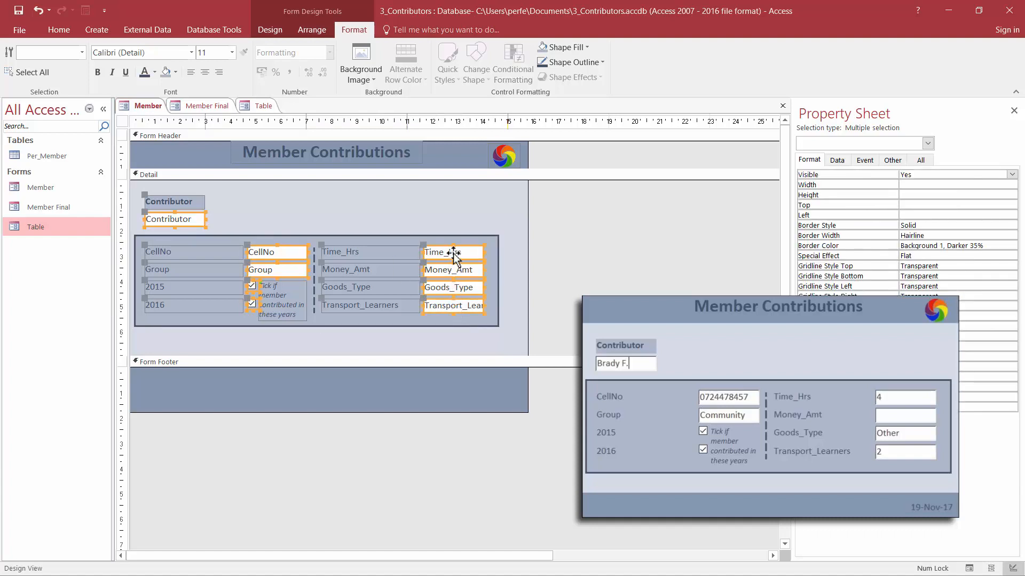
{"action": "right_click", "coordinate": [454, 254]}
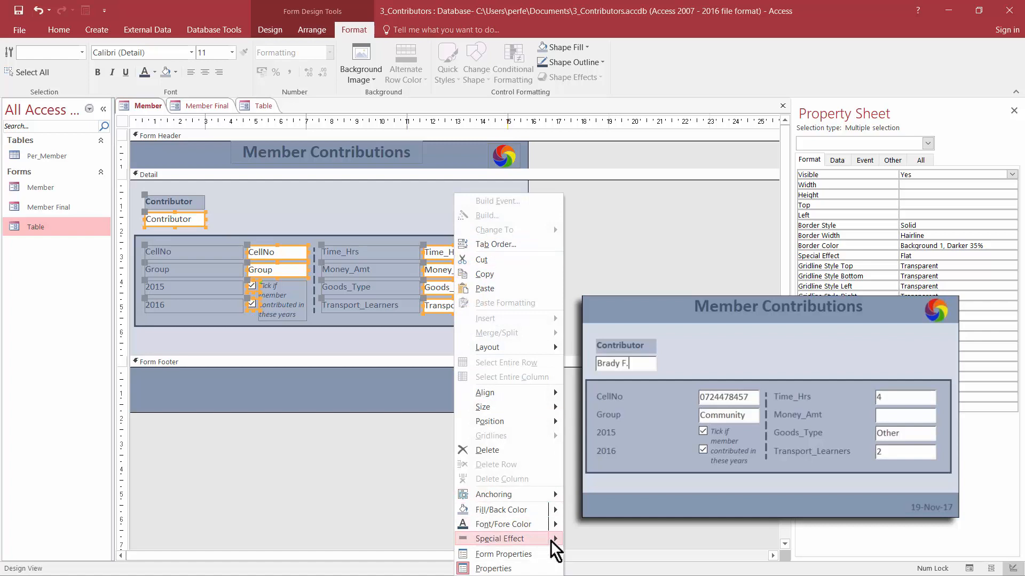
{"action": "mouse_move", "coordinate": [555, 540]}
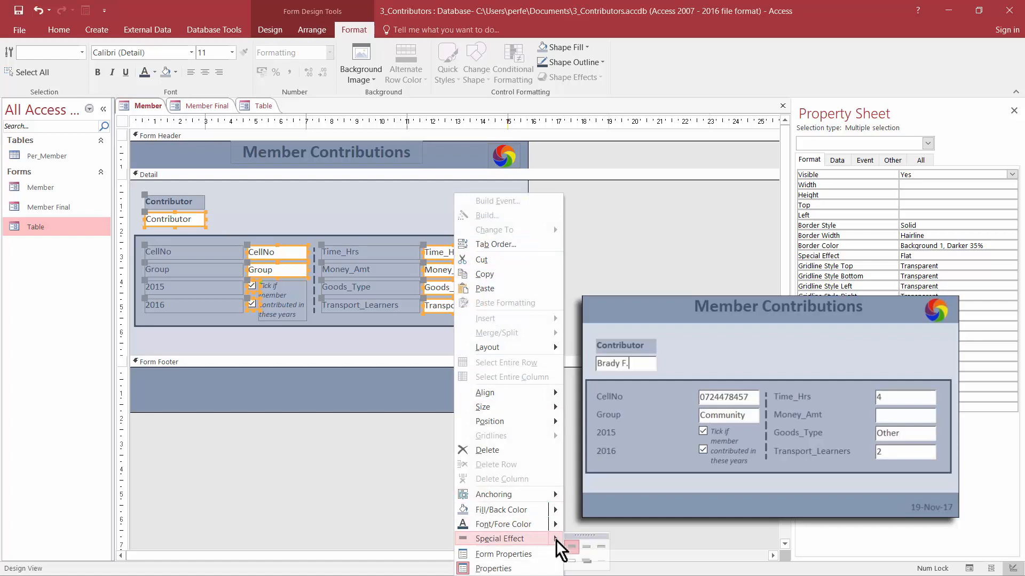
{"action": "left_click", "coordinate": [600, 545]}
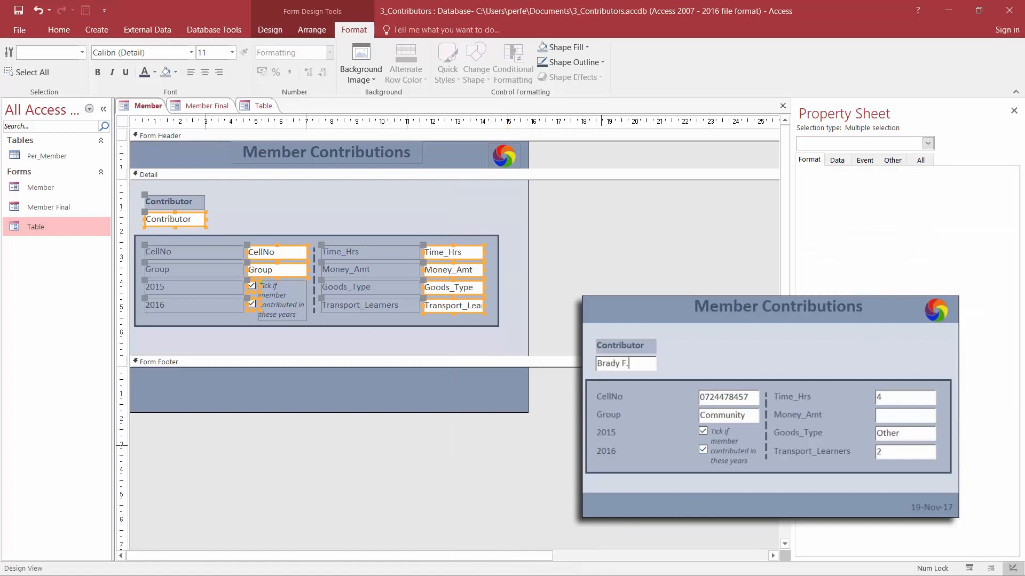
{"action": "left_click", "coordinate": [662, 219]}
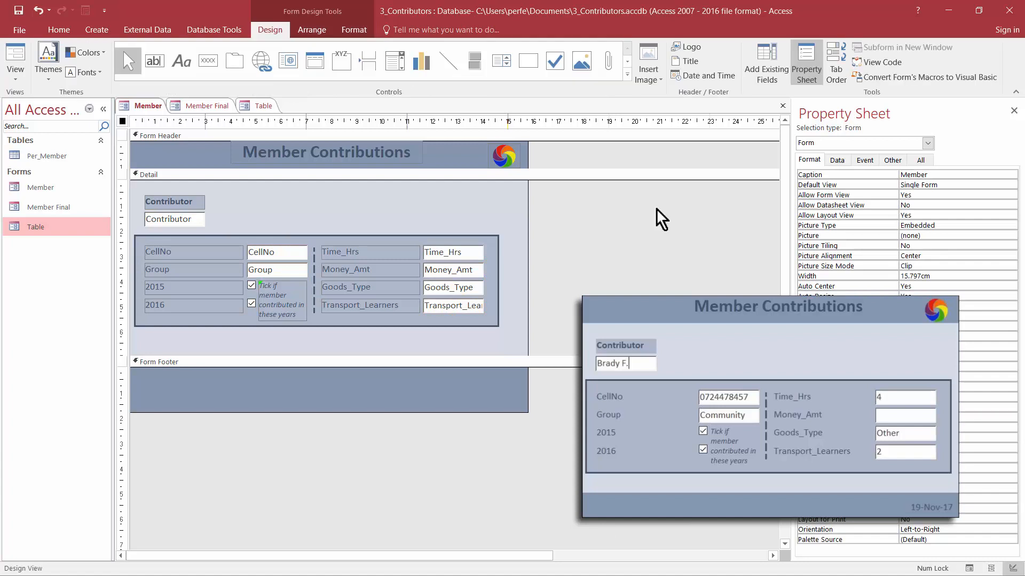
Insert the current date in long format into the form, without the time
{"action": "left_click", "coordinate": [525, 362]}
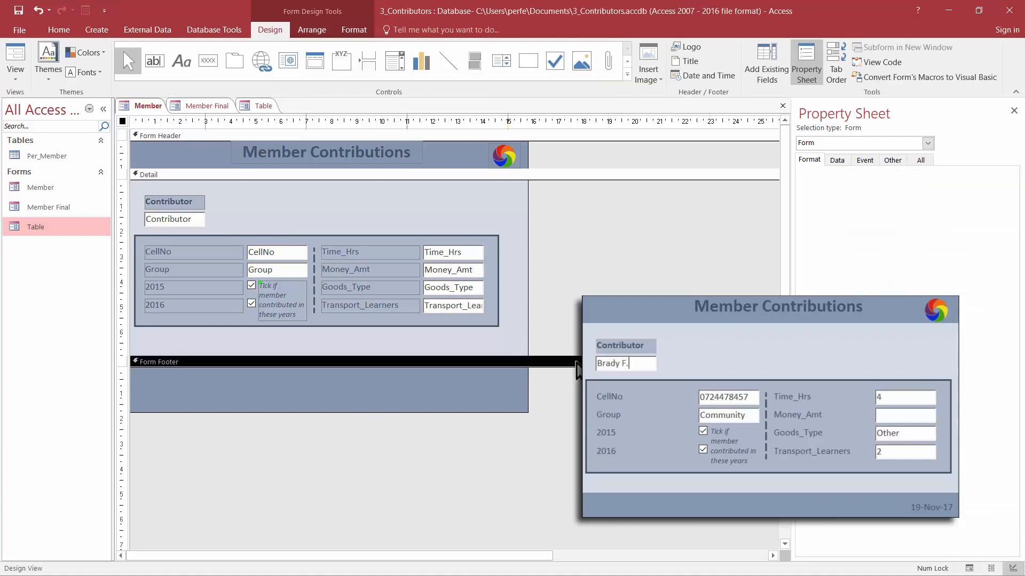
{"action": "left_click", "coordinate": [695, 75]}
{"action": "left_click", "coordinate": [443, 208]}
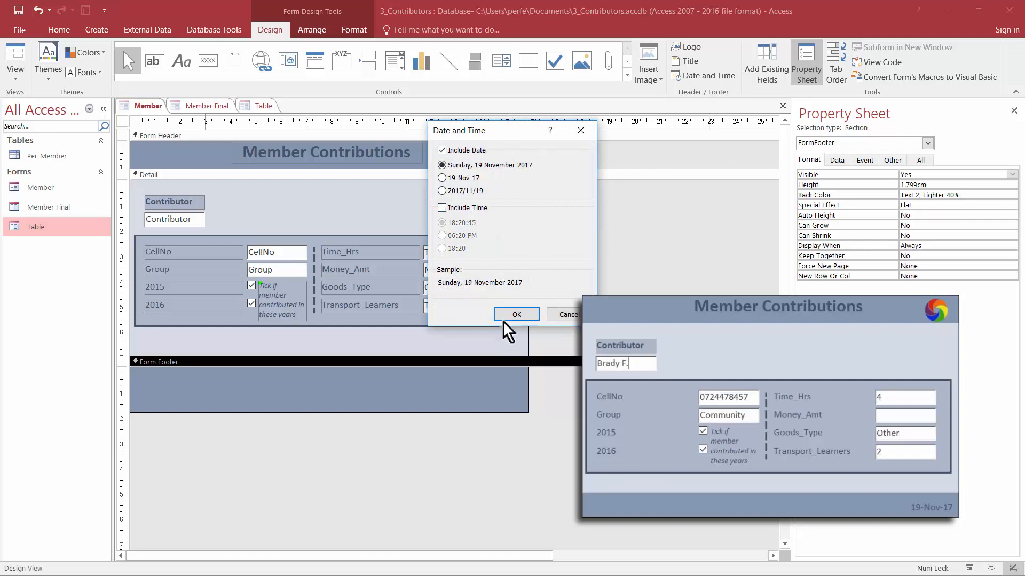
{"action": "left_click", "coordinate": [507, 313]}
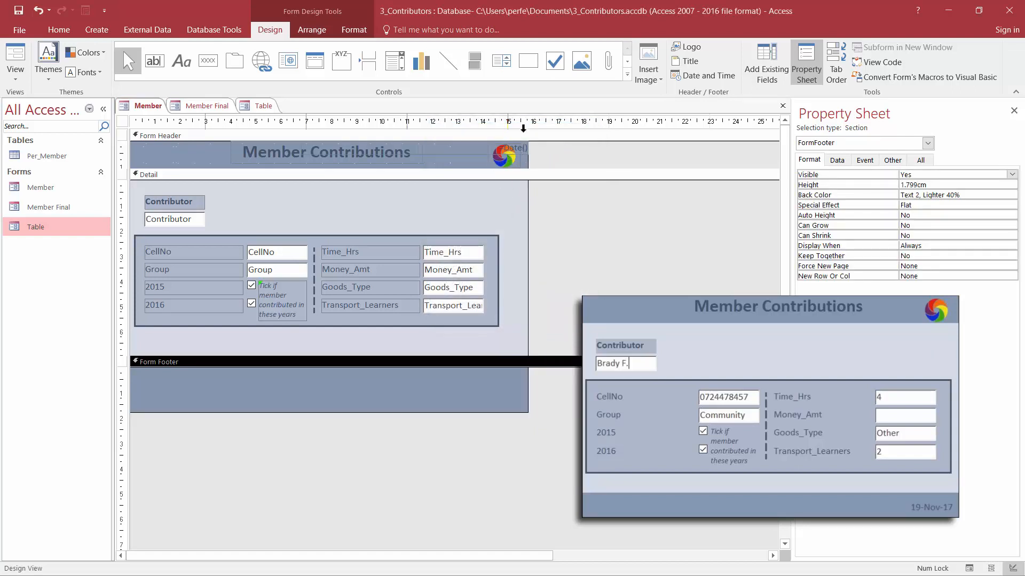
Move the date box from the form header to the form footer, shift the logo slightly left, and preview the form
{"action": "left_click", "coordinate": [472, 155]}
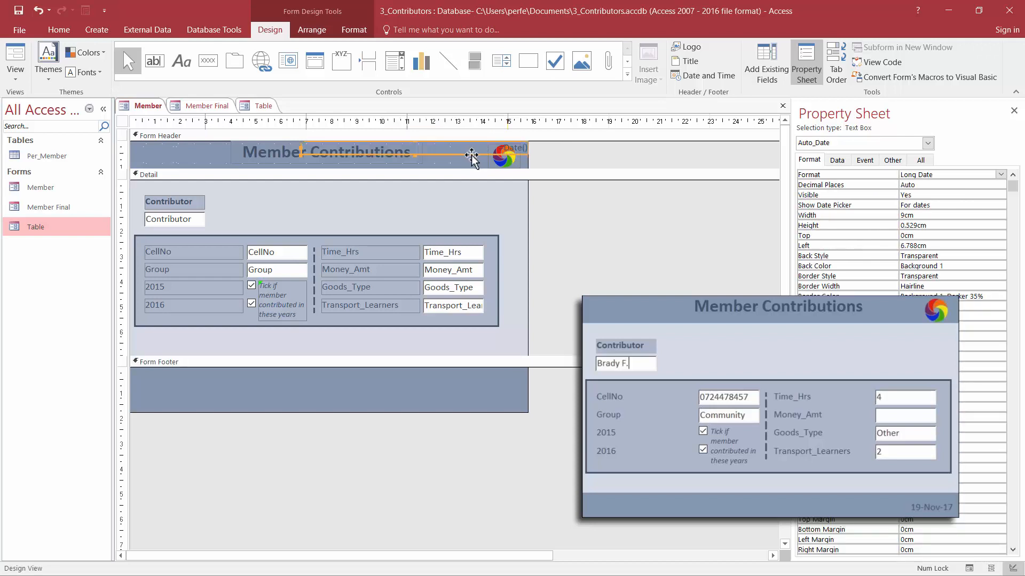
{"action": "left_click_drag", "start_coordinate": [472, 155], "coordinate": [474, 388]}
{"action": "left_click_drag", "start_coordinate": [518, 160], "coordinate": [498, 159]}
{"action": "left_click", "coordinate": [766, 513]}
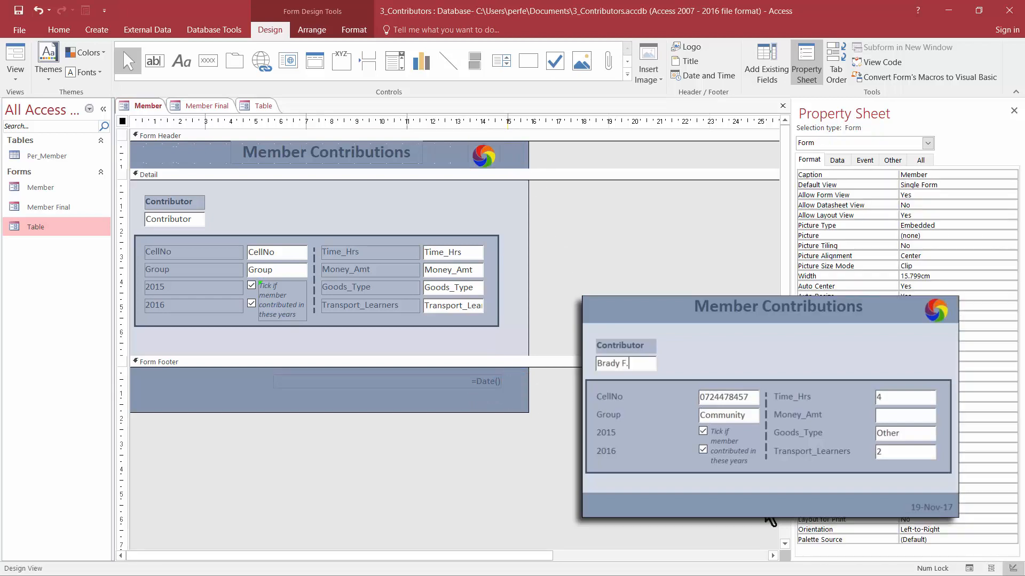
{"action": "left_click", "coordinate": [969, 568]}
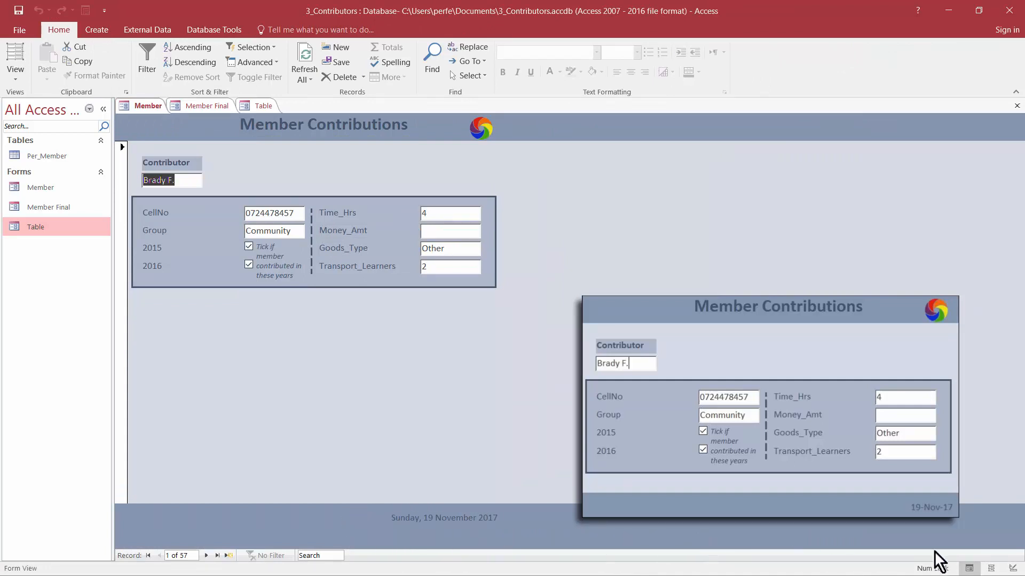
{"action": "left_click", "coordinate": [1014, 569]}
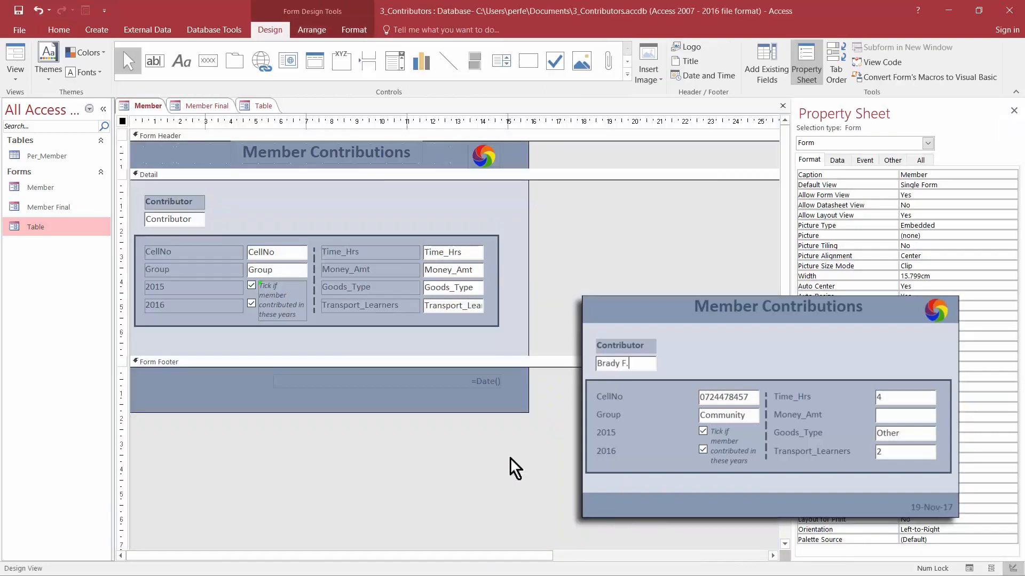
Set the footer date box's format to Medium Date
{"action": "left_click", "coordinate": [490, 382]}
{"action": "left_click", "coordinate": [354, 31]}
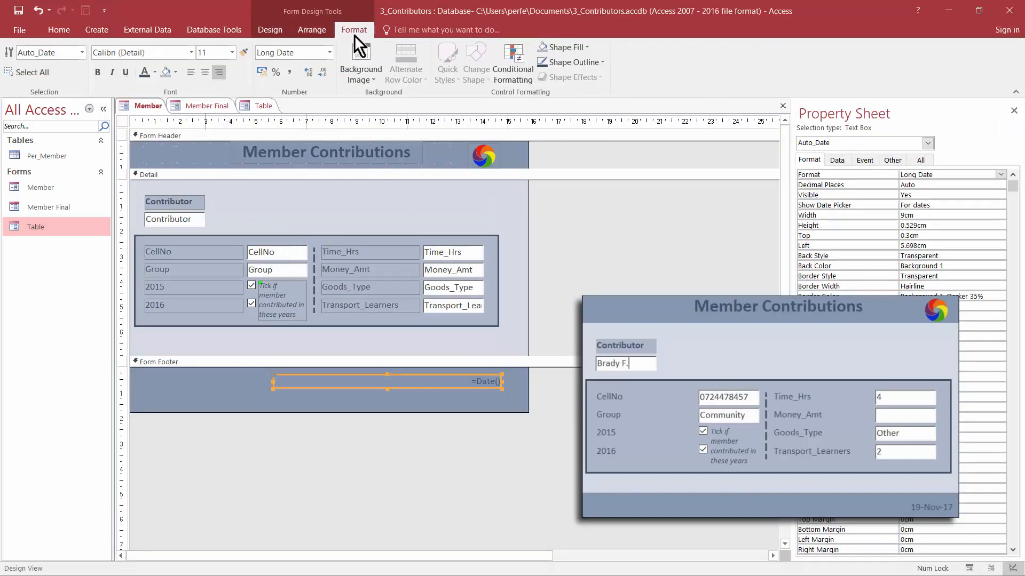
{"action": "left_click", "coordinate": [330, 52]}
{"action": "left_click", "coordinate": [331, 52]}
{"action": "left_click", "coordinate": [1001, 175]}
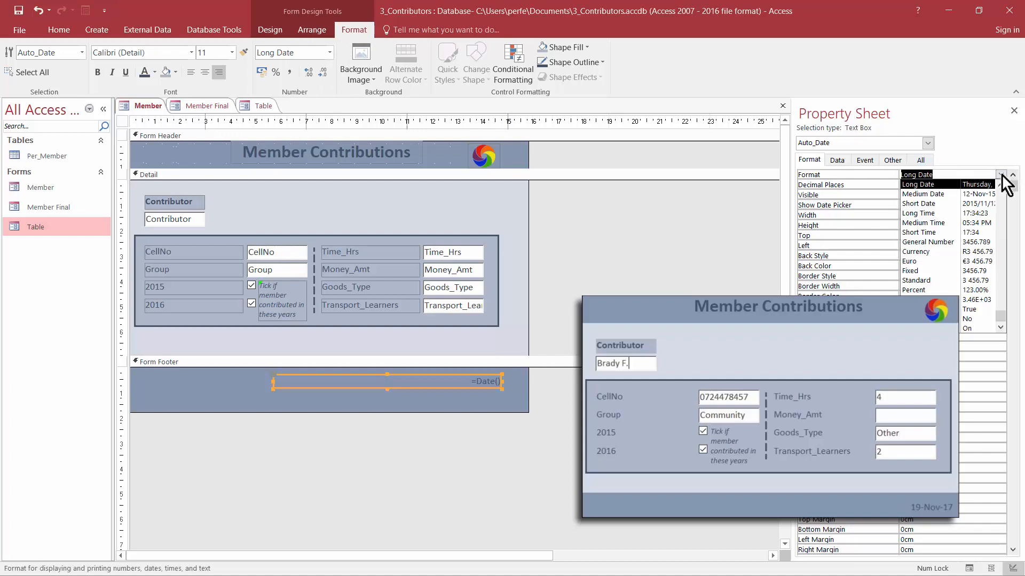
{"action": "left_click", "coordinate": [920, 195]}
Show the form in Form View in a smaller, unmaximised window to compare it with the target form
{"action": "left_click", "coordinate": [969, 572]}
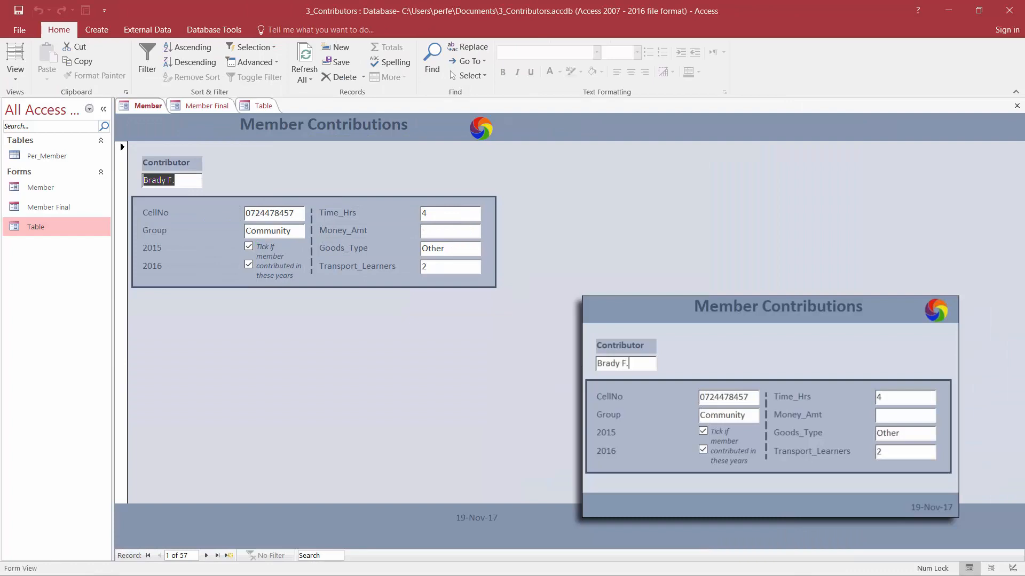
{"action": "left_click_drag", "start_coordinate": [507, 10], "coordinate": [437, 25]}
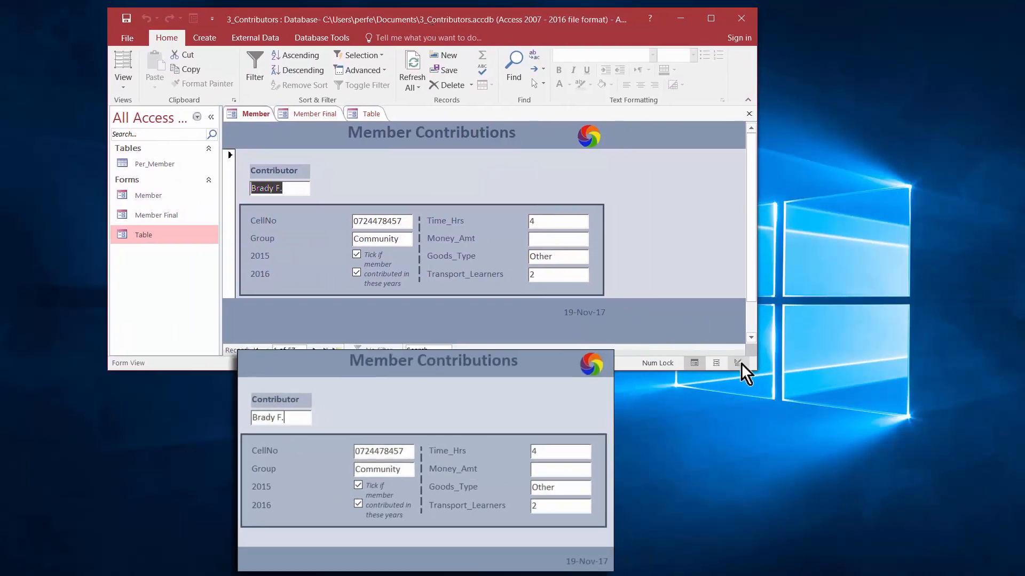